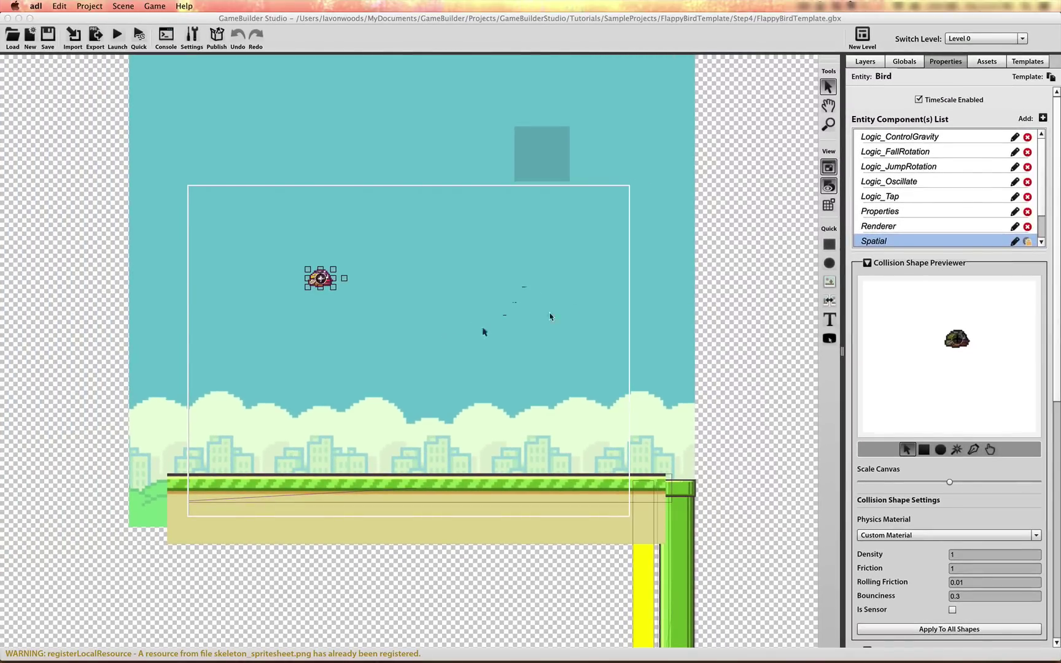
Step: With the Bird entity shown, switch to the Text tool for placing labels
left_click(829, 320)
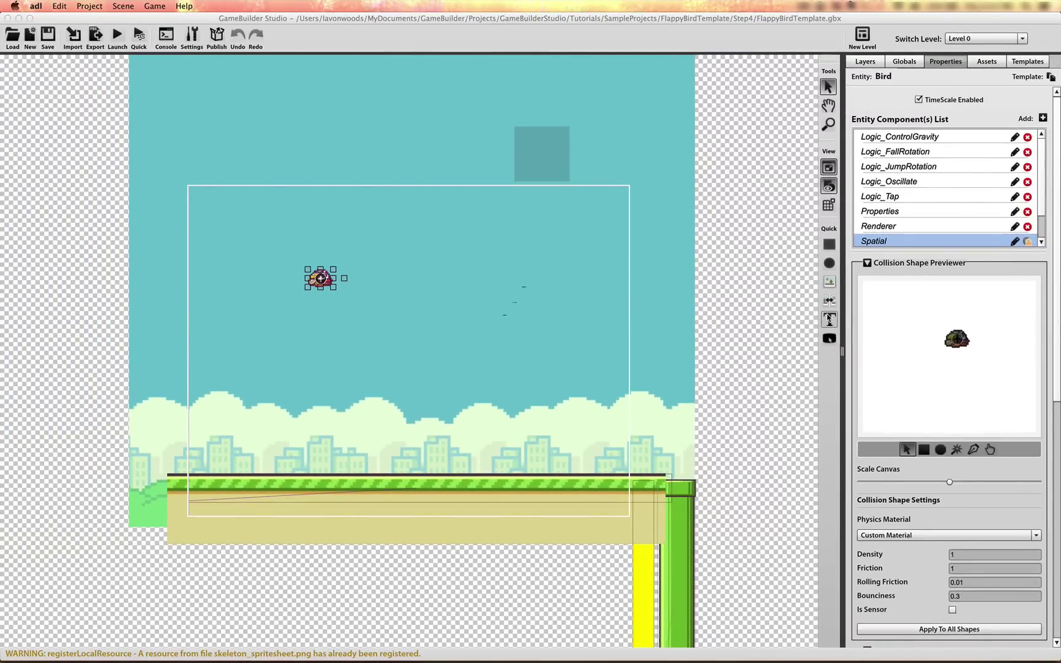
Step: Place a new Sample Text label using the FlappyBirdFontWhite font sheet in white #FFFFFF
left_click(570, 255)
left_click_drag(581, 266, 524, 215)
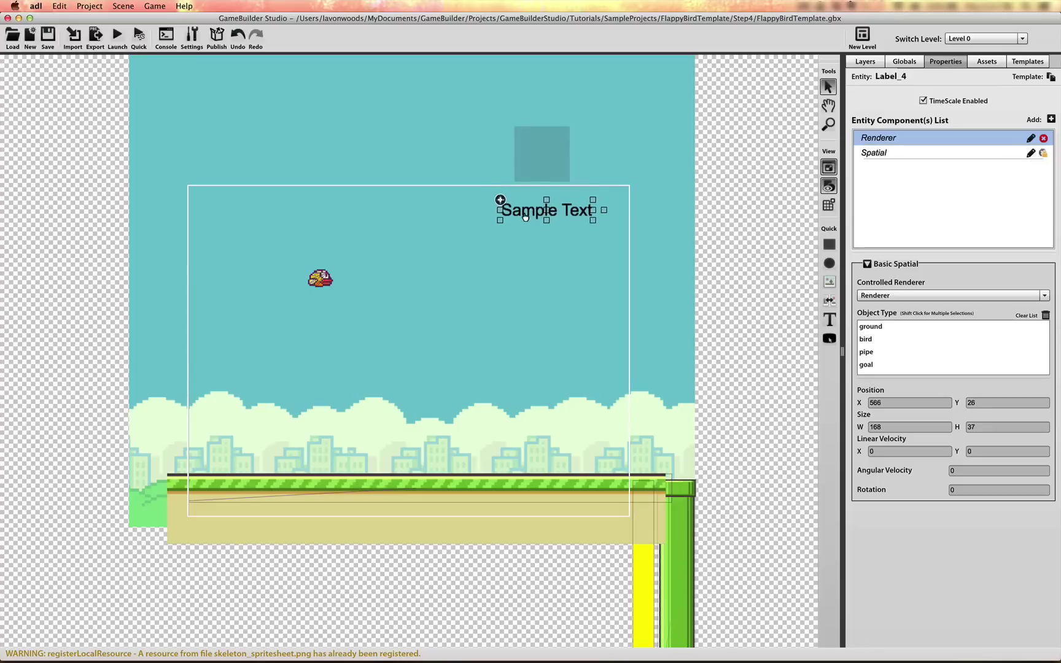
left_click(1021, 298)
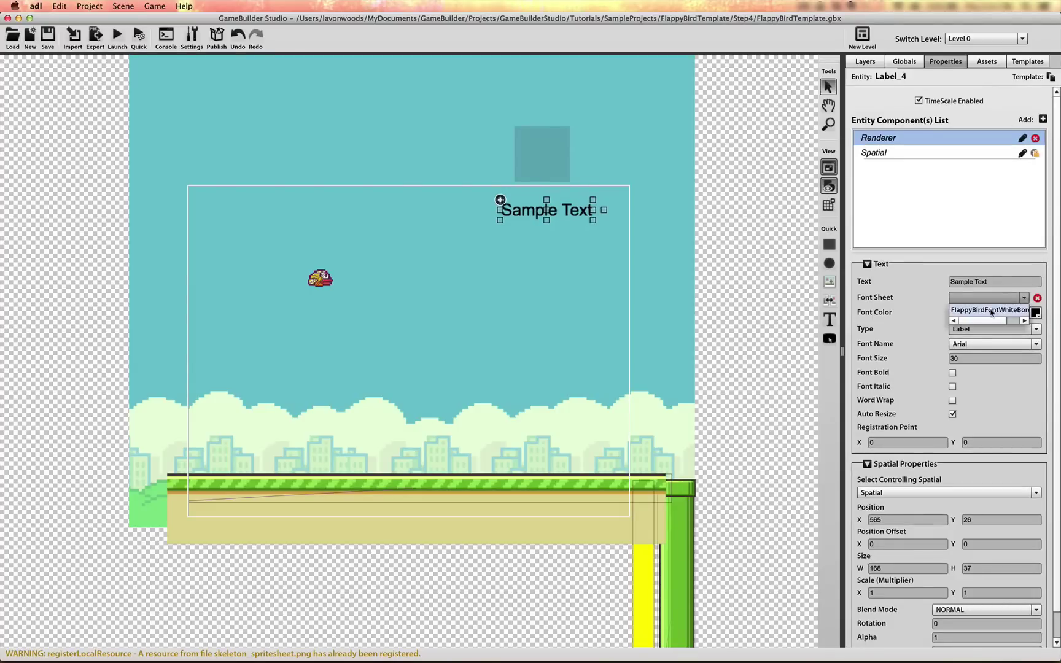
left_click(990, 310)
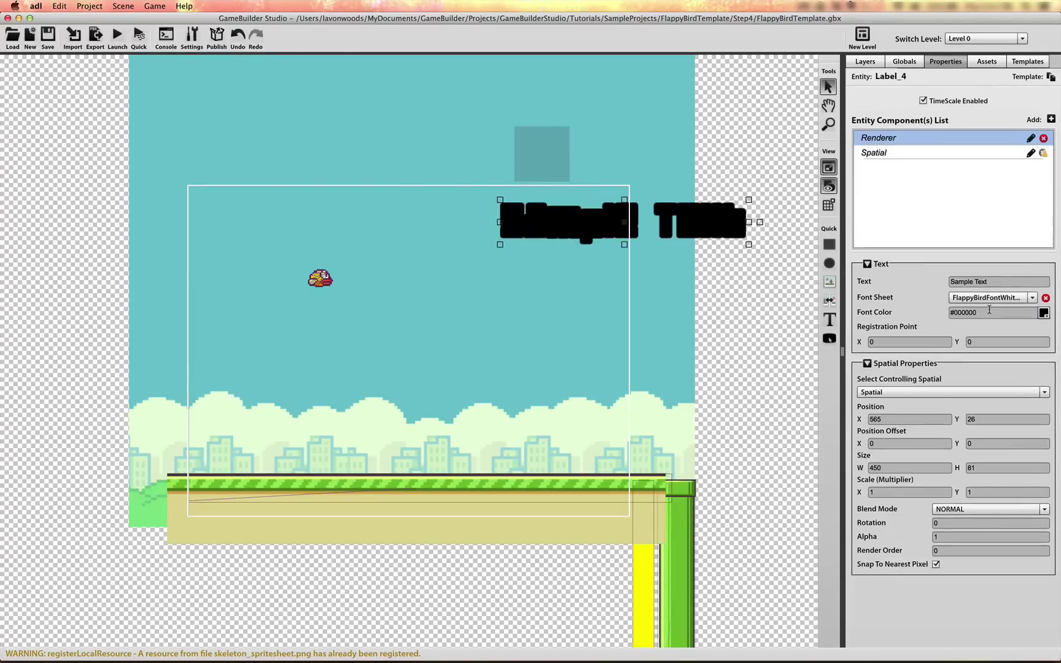
left_click(1044, 313)
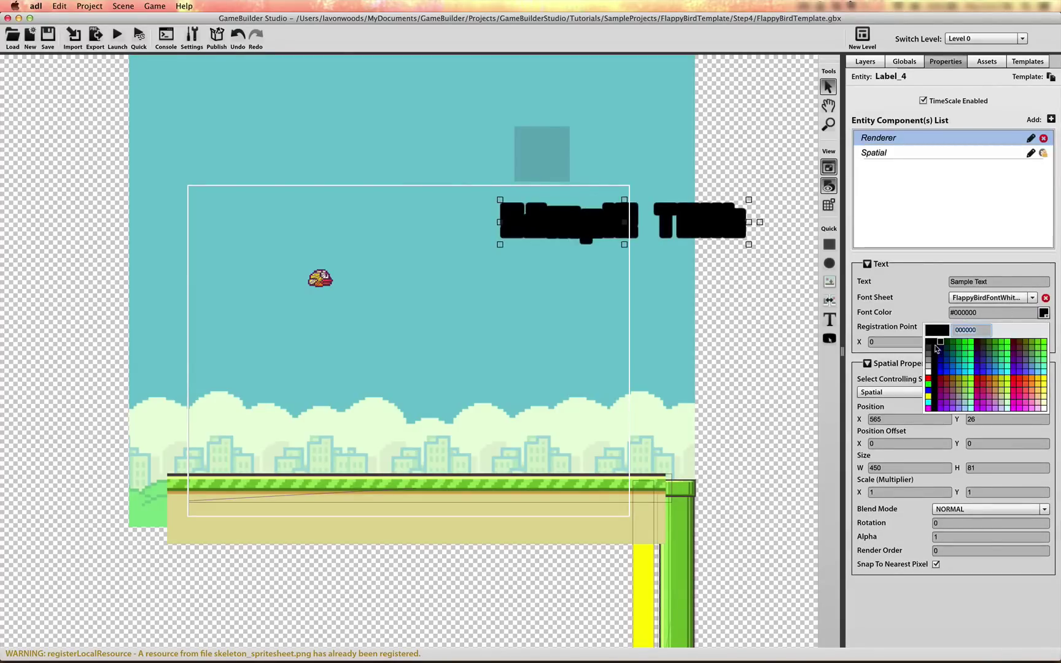
left_click(928, 371)
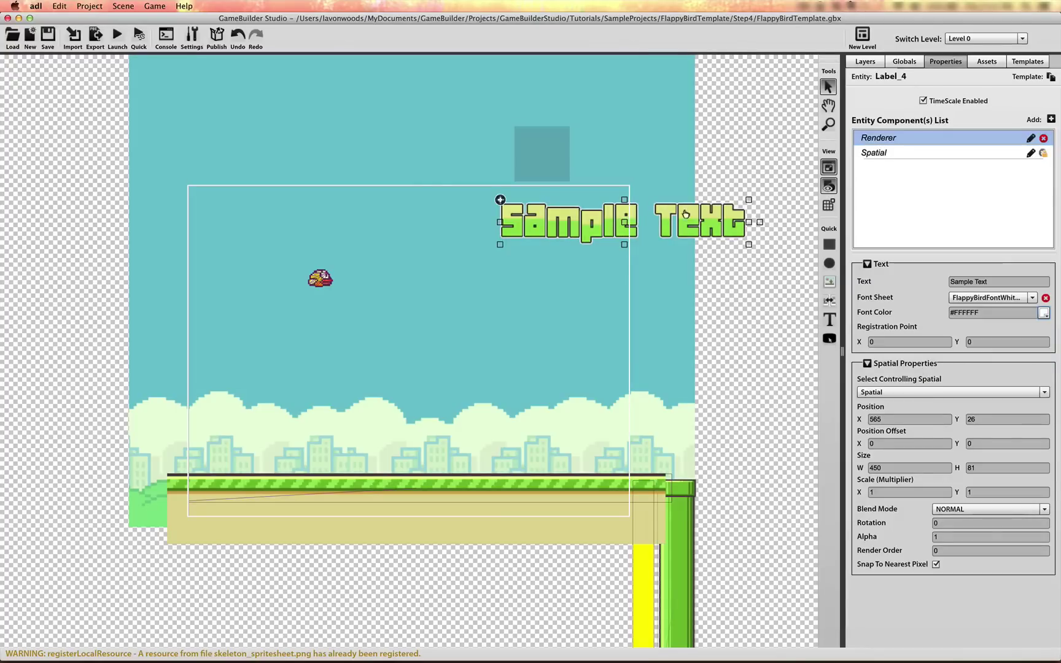
Step: Change the label's text to 0 and move it to the top right (X 713, Y 22)
left_click_drag(690, 217, 568, 212)
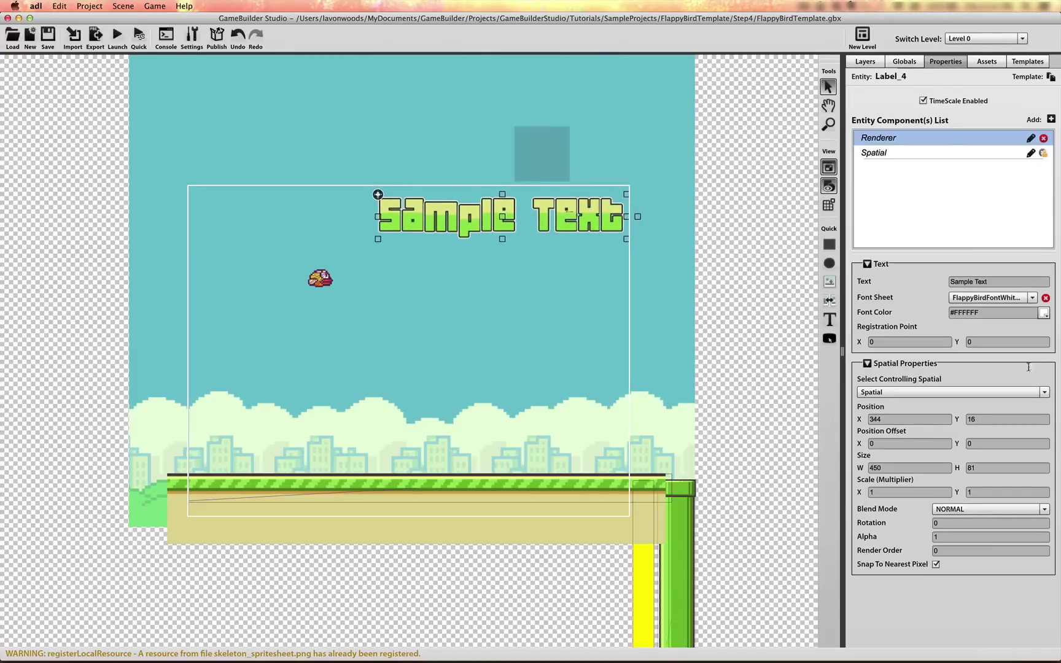
left_click(999, 281)
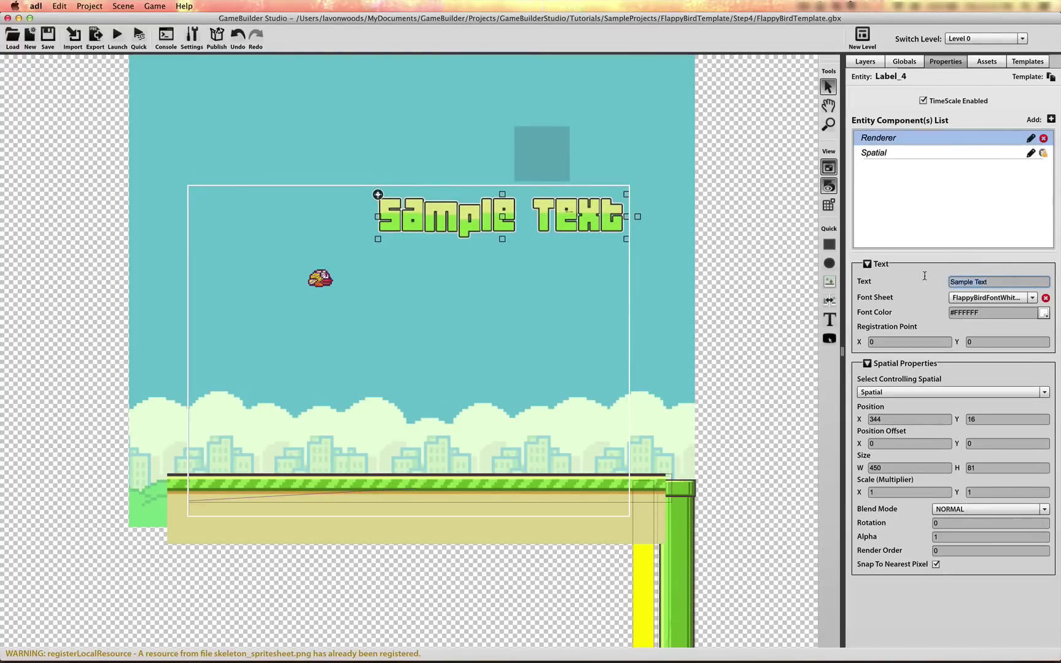
type("0")
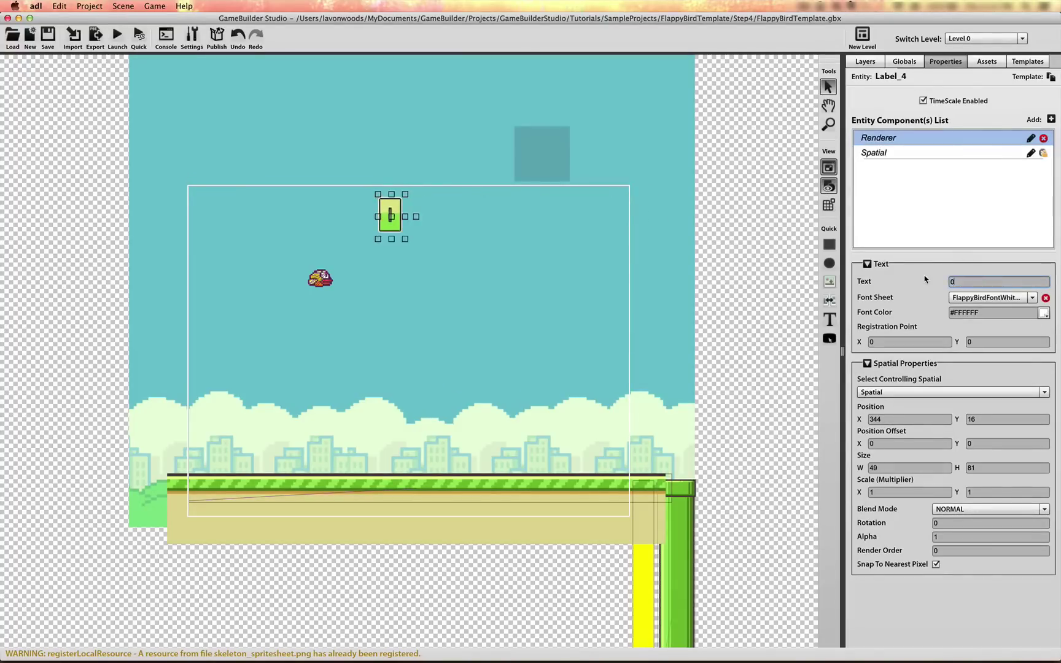
left_click_drag(391, 216, 595, 219)
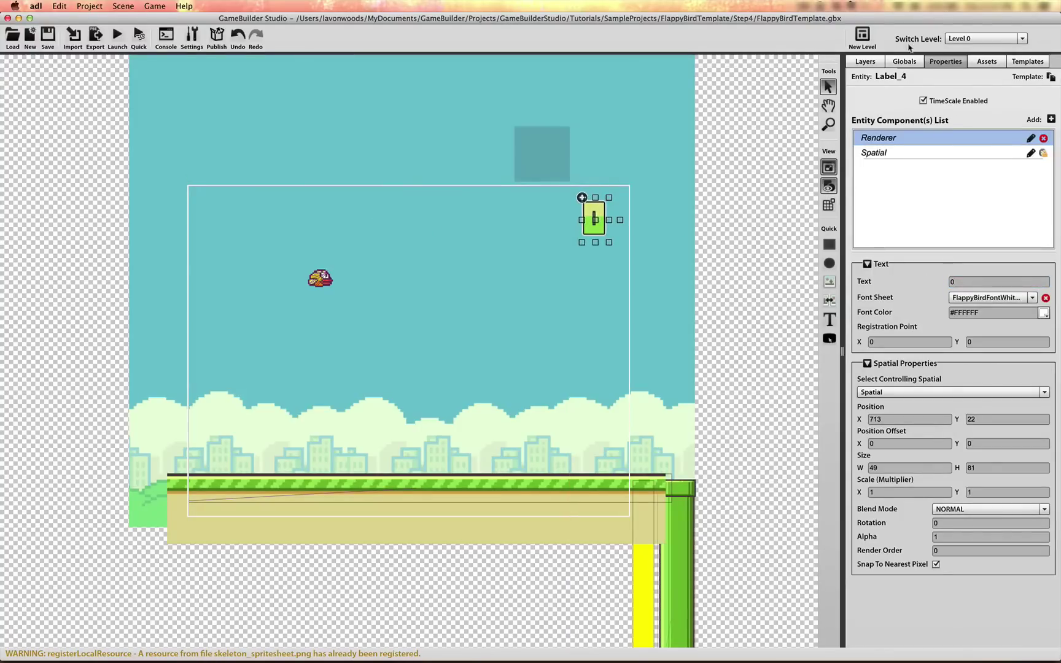
Step: Rename the Label_4 entity to ScoreLabel in Layers
left_click(865, 61)
double_click(915, 250)
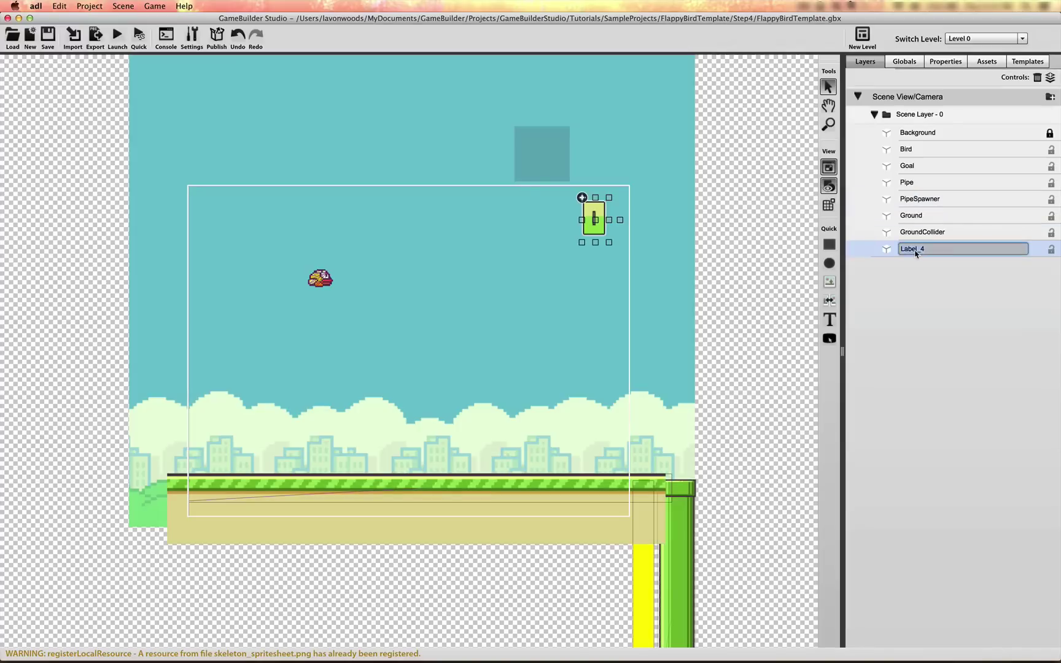
type("Score")
key("Return")
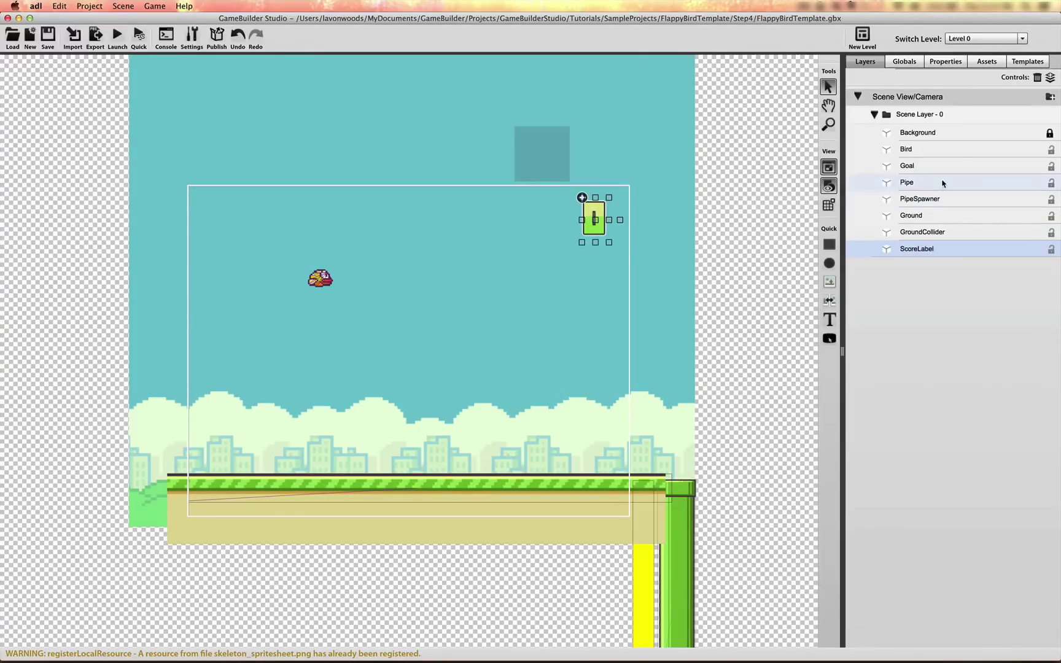
Step: Add a Data Container component to ScoreLabel
left_click(945, 62)
left_click(1050, 120)
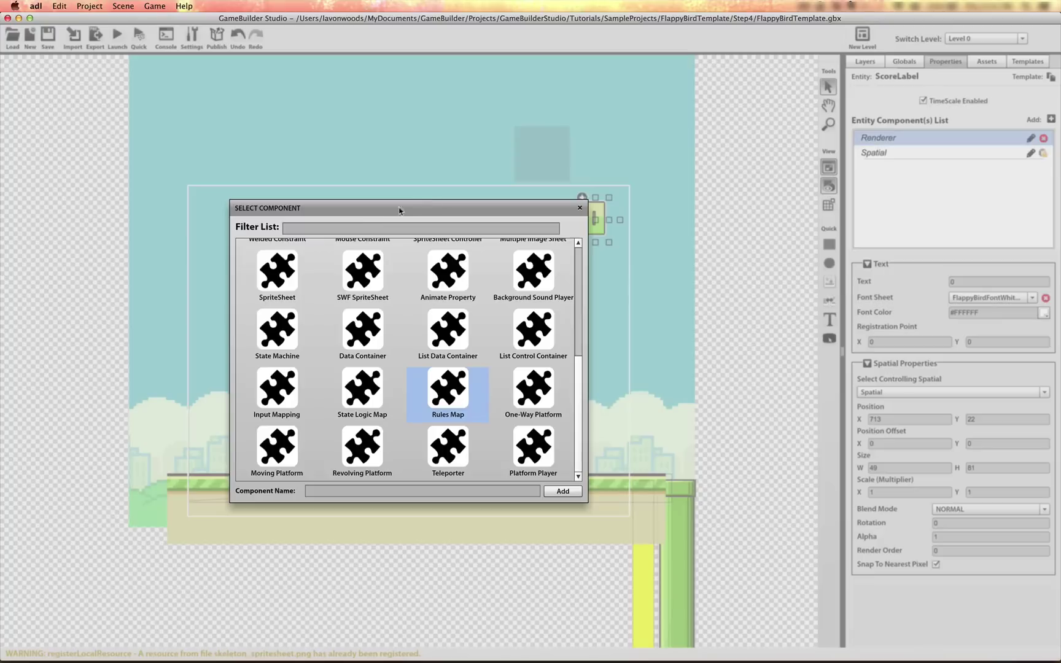
left_click(366, 229)
type("da")
left_click(263, 282)
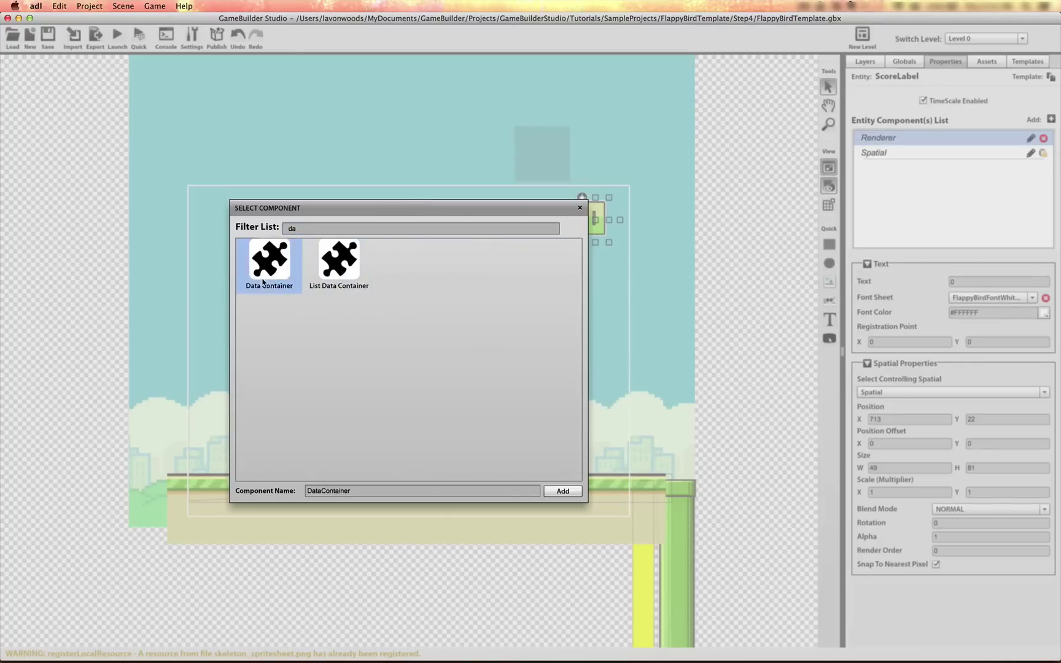
left_click(326, 493)
type("F")
left_click(563, 491)
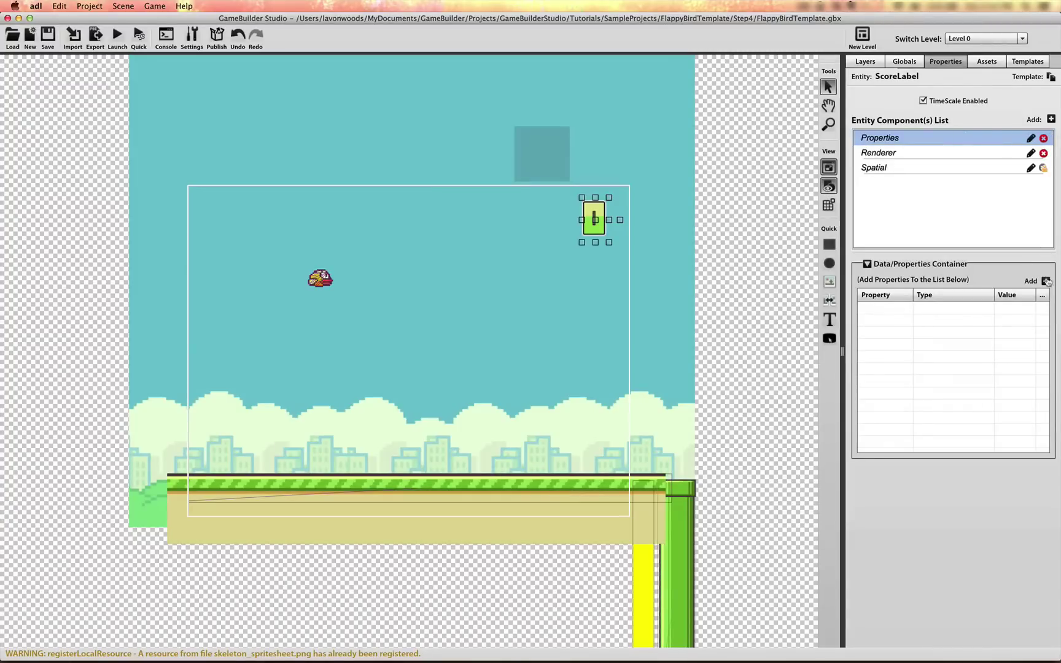
Step: Add an Integer property named Score, starting at 0, to the container
left_click(1045, 280)
double_click(897, 307)
type("S")
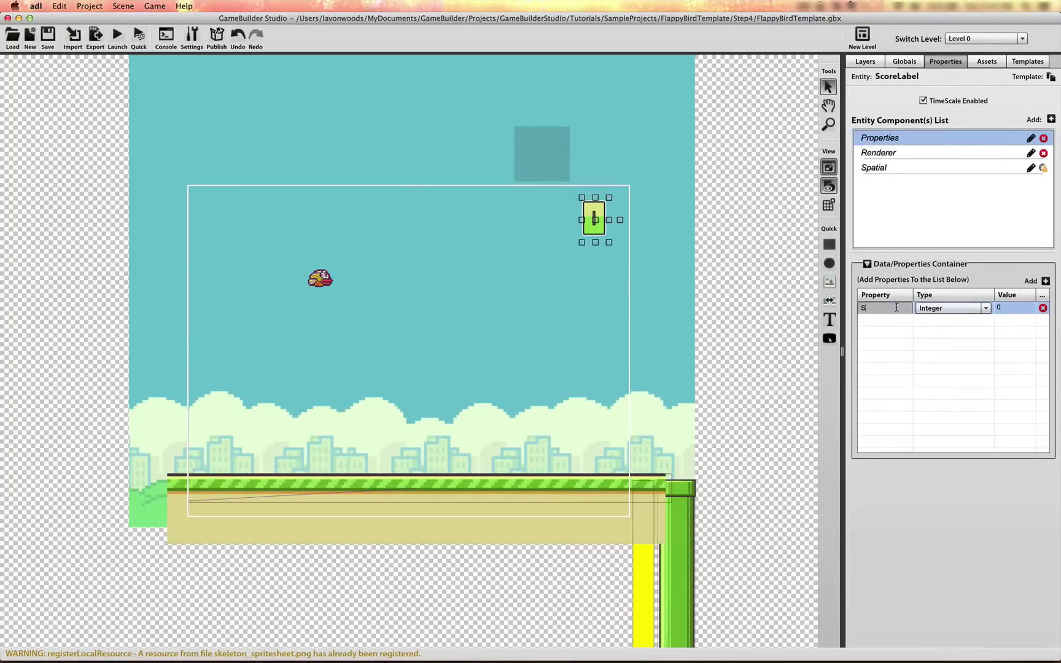
type("core")
left_click(969, 336)
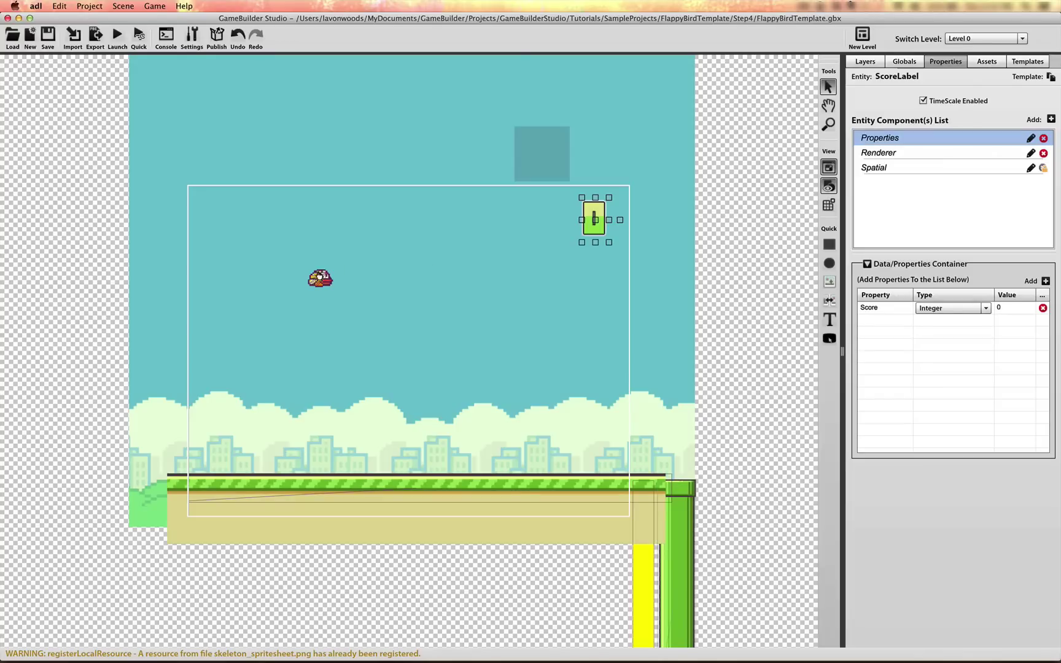
left_click(319, 277)
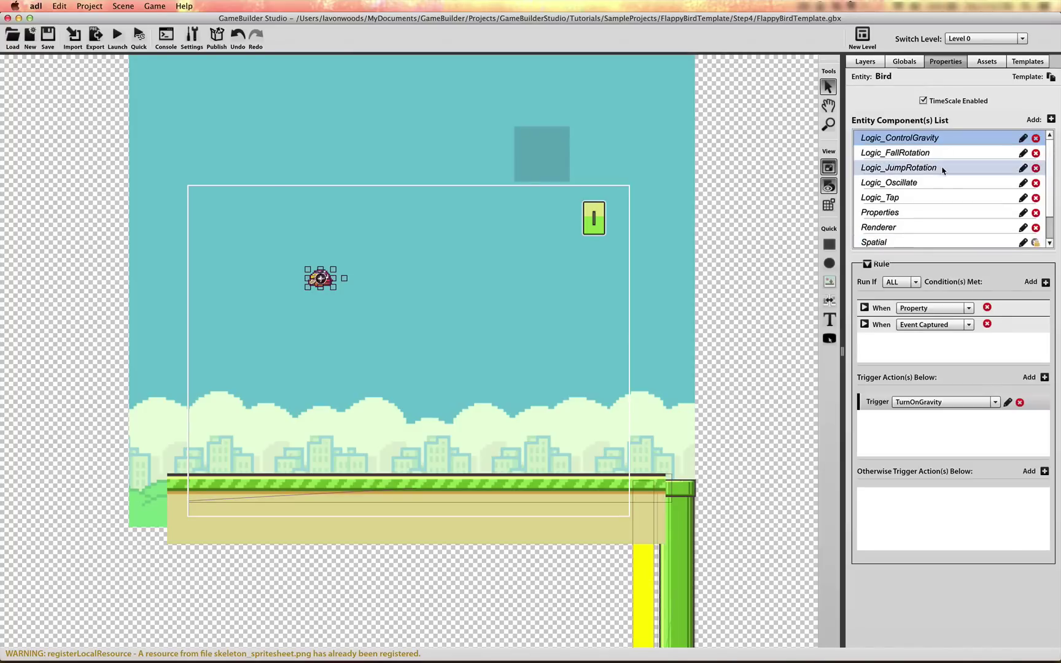
Step: Give the Bird a Rules Map component named Logic_Collision
left_click(1052, 119)
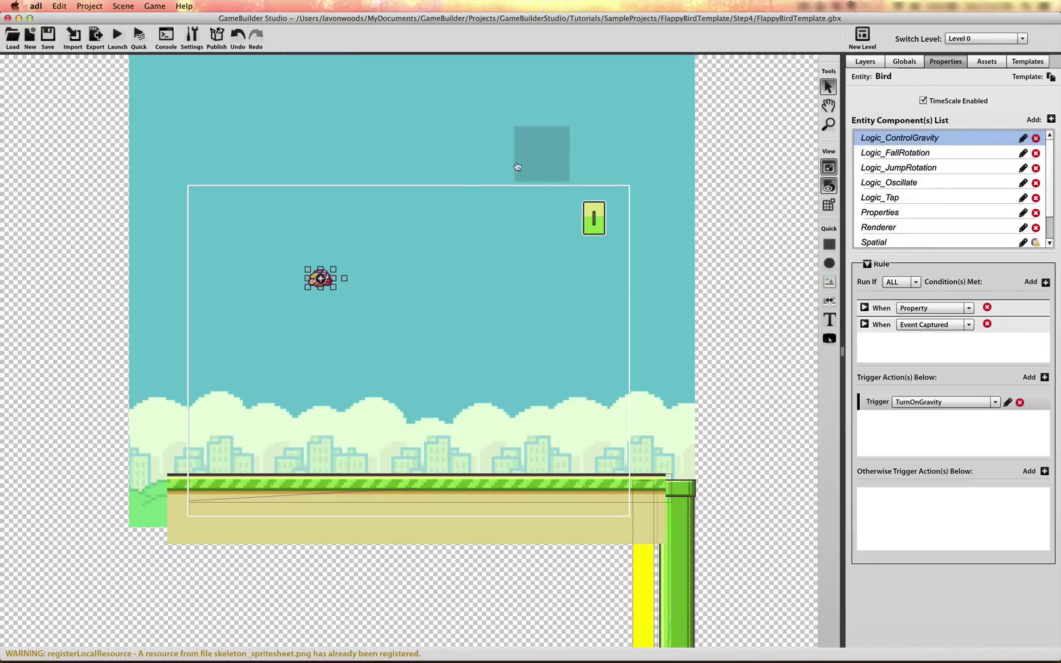
left_click(360, 229)
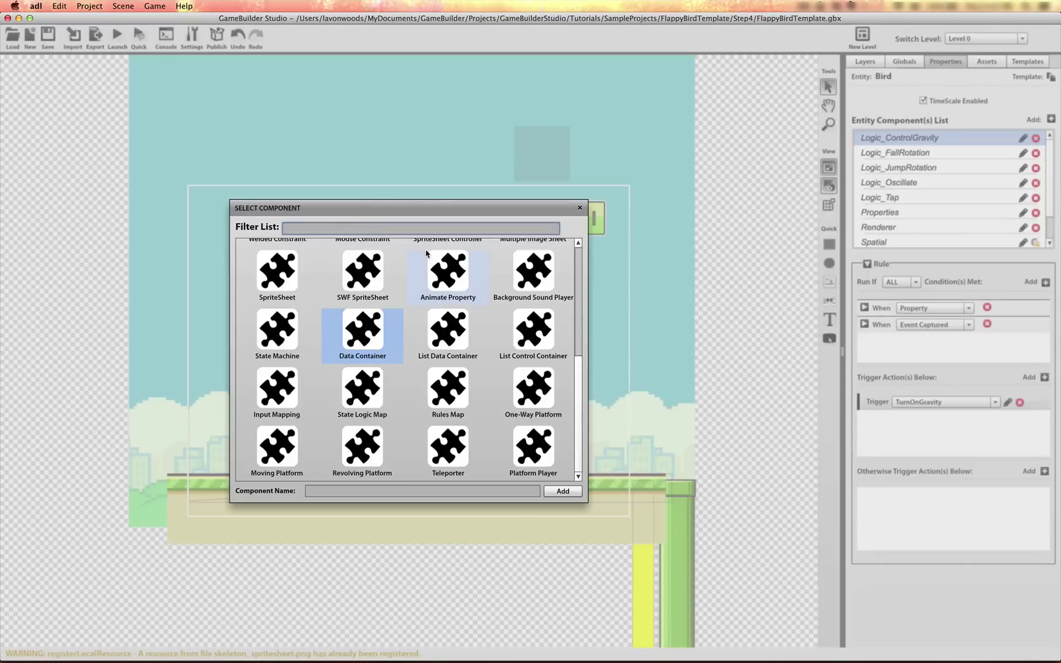
type("rul")
left_click(280, 286)
double_click(326, 491)
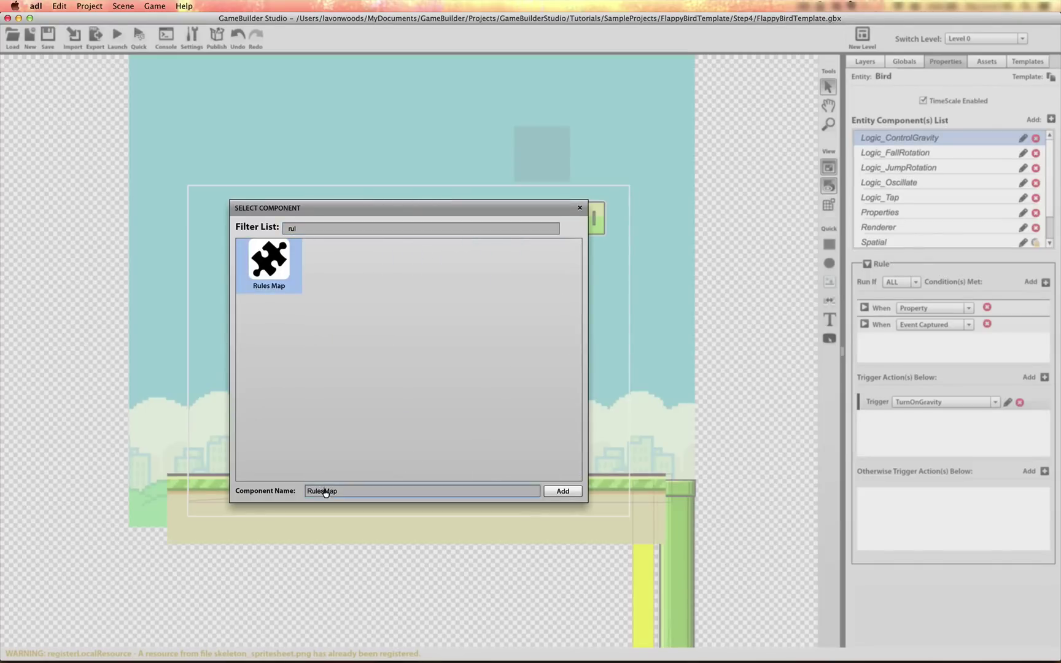
type("Logic_Collision")
left_click(561, 491)
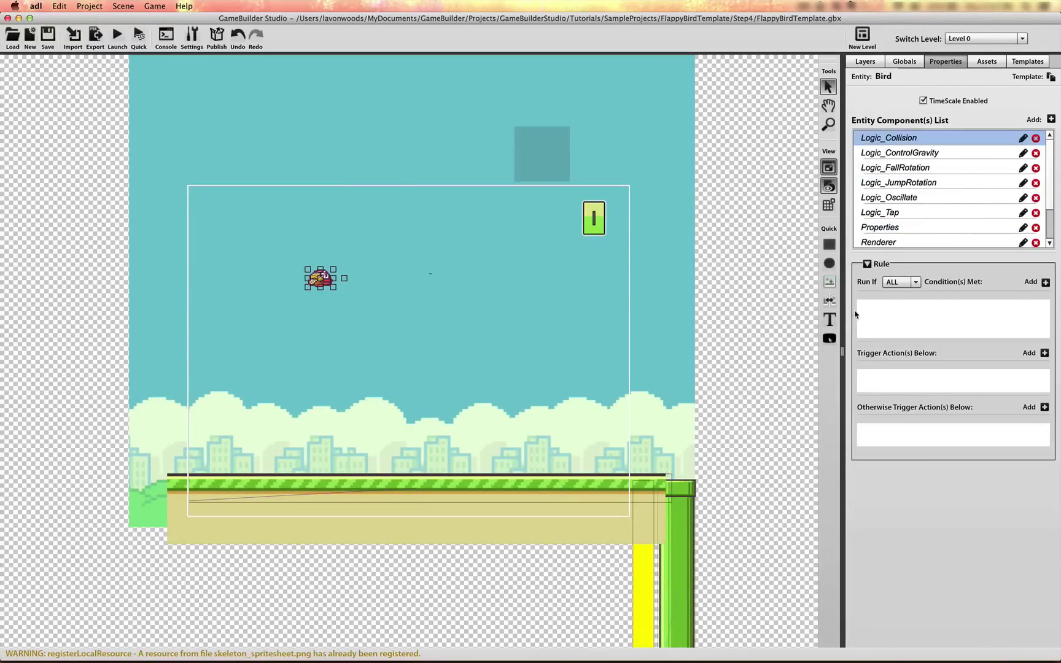
Step: Add goal to the Bird's Collides With Type list alongside ground and pipe
scroll(905, 228, "down", 3)
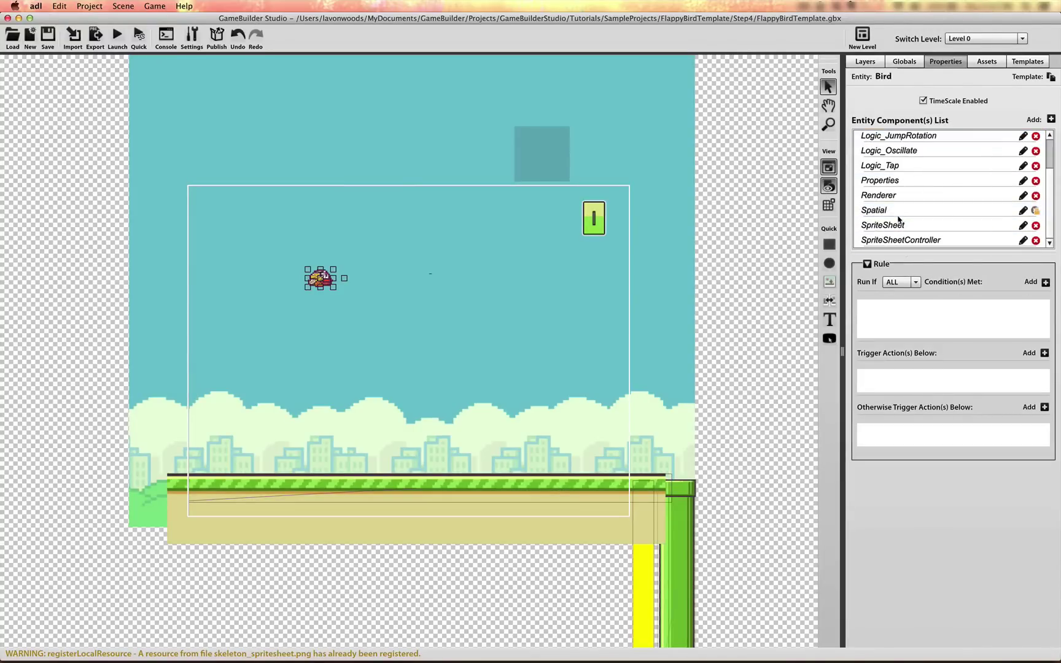
left_click(898, 216)
scroll(938, 437, "down", 5)
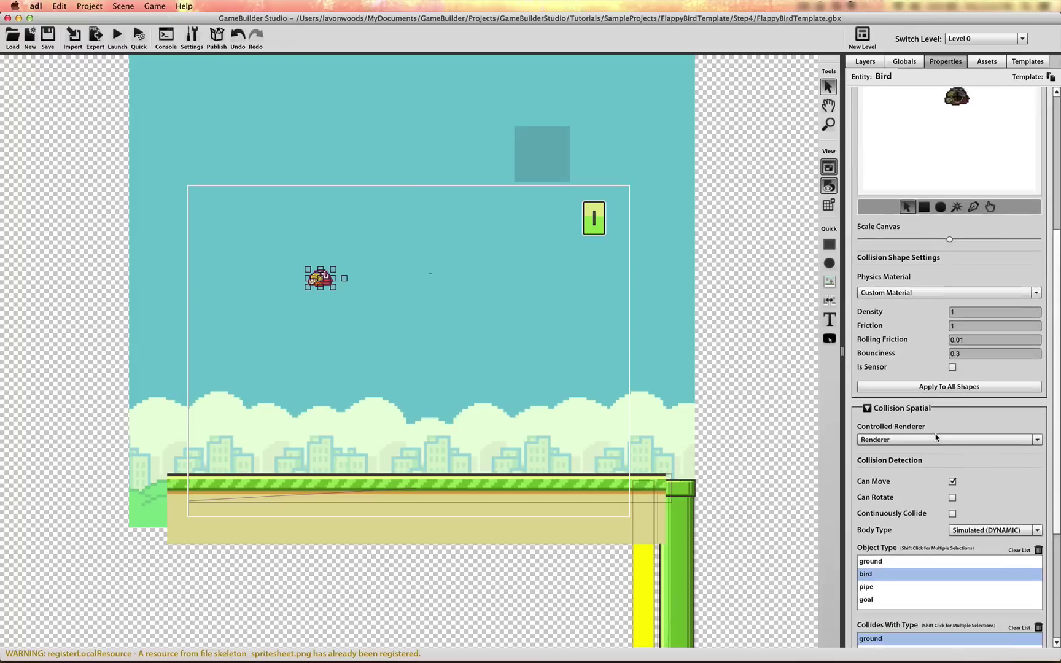
scroll(937, 438, "down", 2)
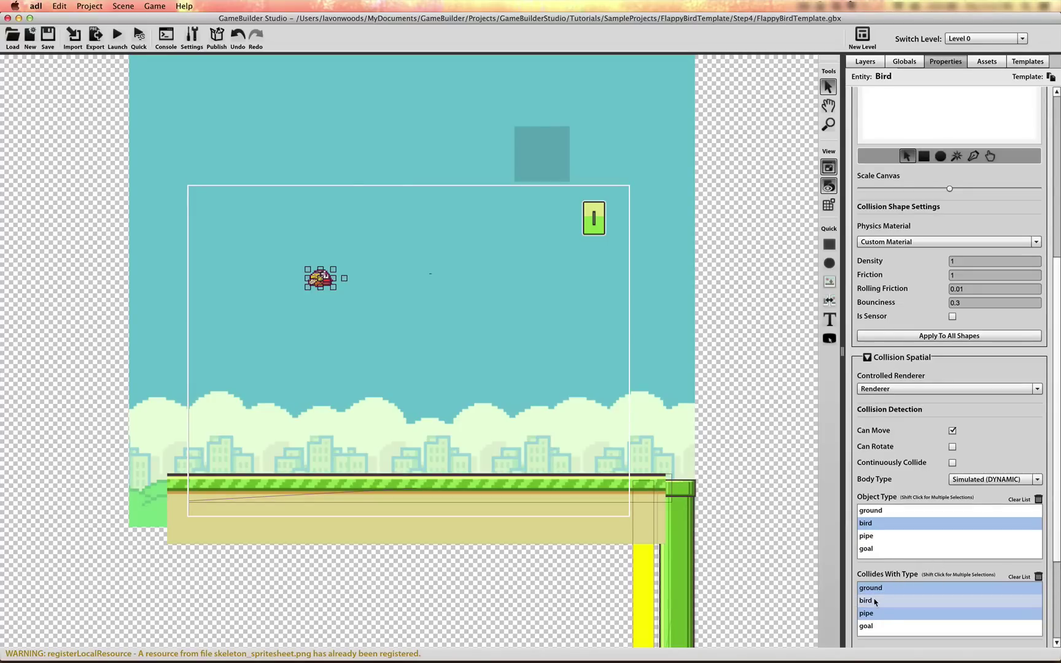
left_click(874, 627, "shift")
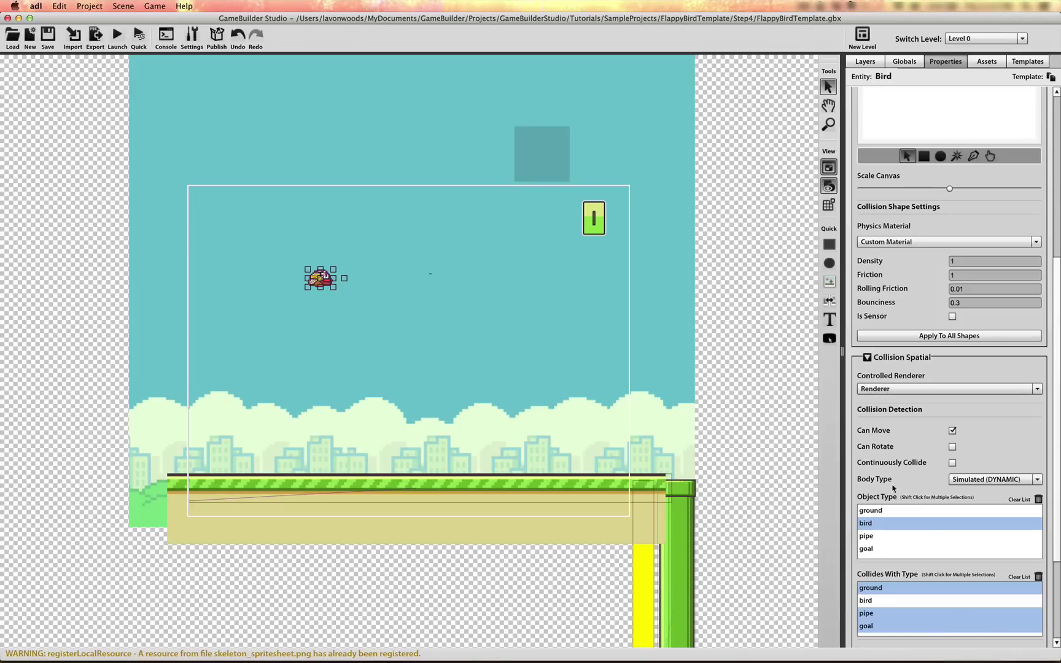
Step: Open the Logic_Collision rule and add an event-captured condition
left_click_drag(1057, 434, 1057, 274)
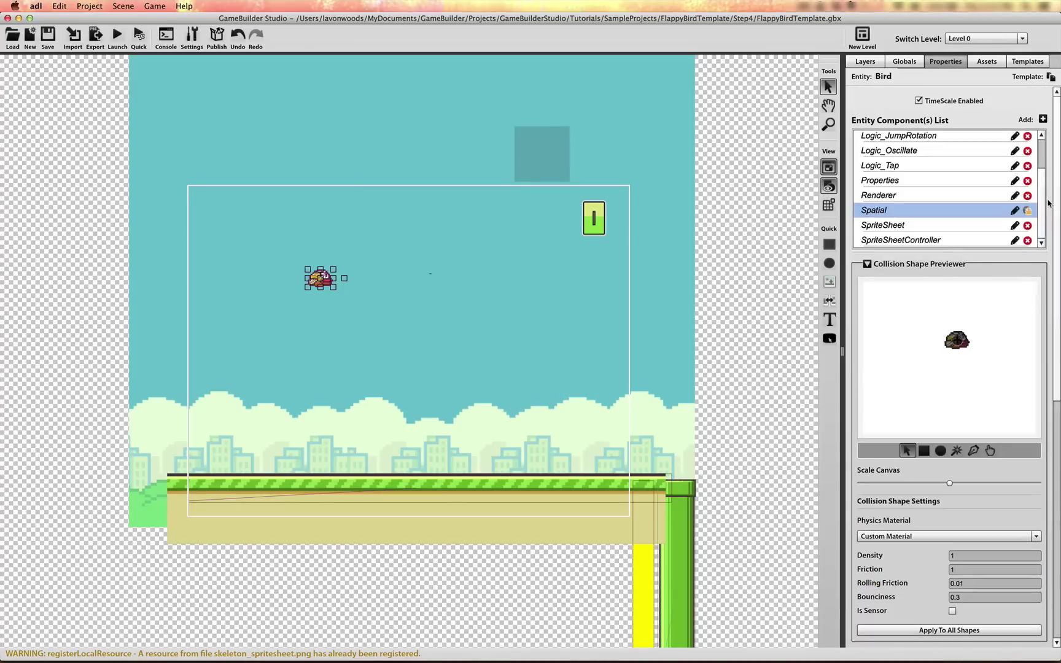
scroll(933, 171, "up", 2)
left_click(938, 138)
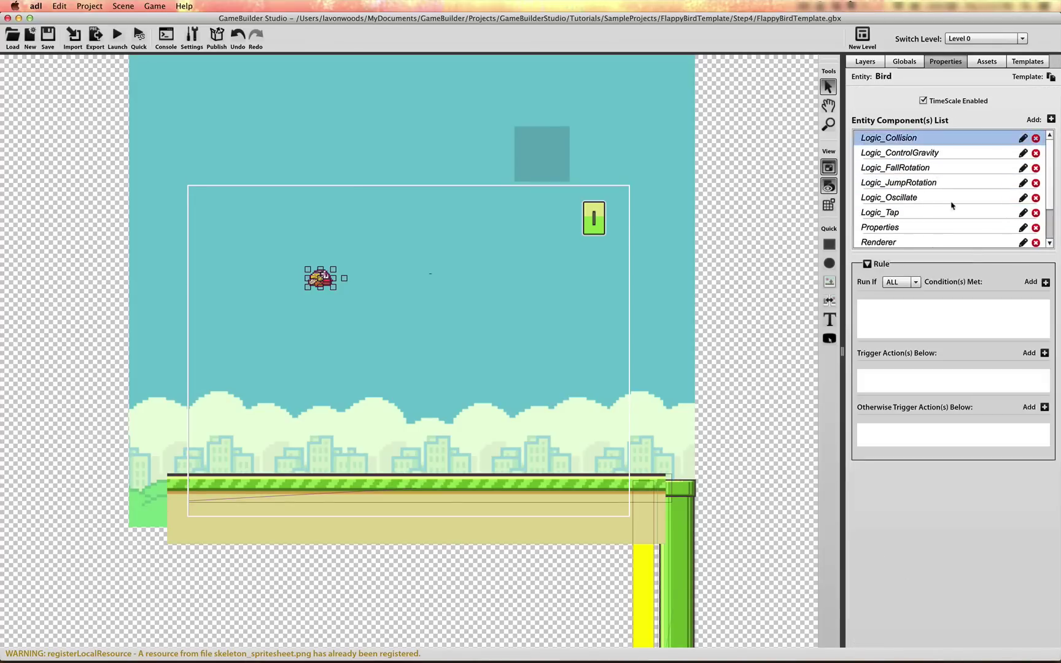
left_click(1045, 284)
left_click(924, 308)
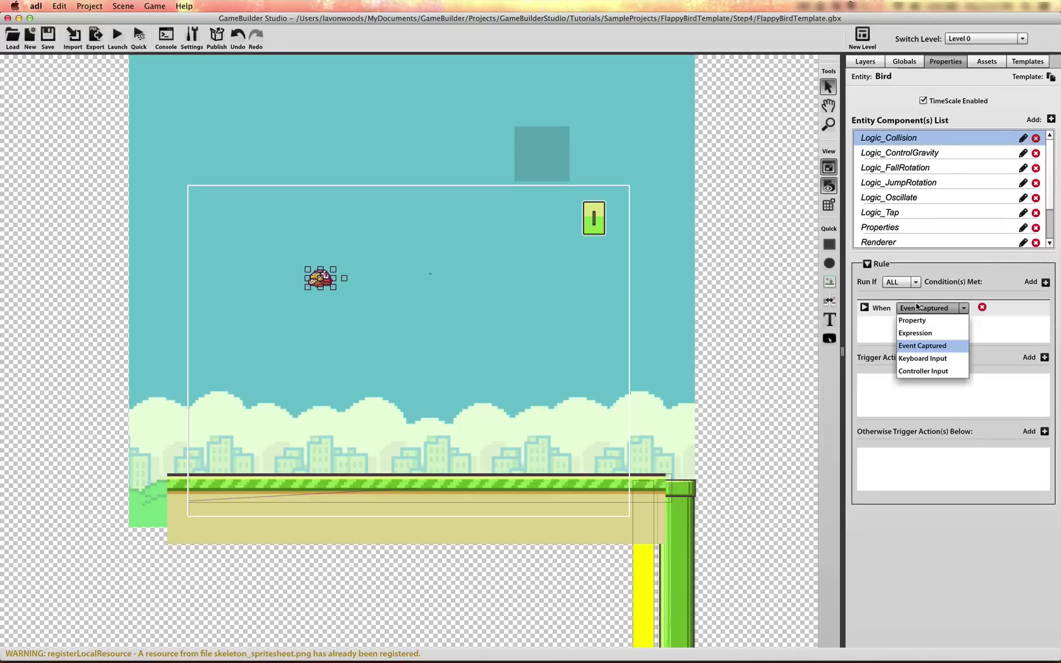
left_click(922, 346)
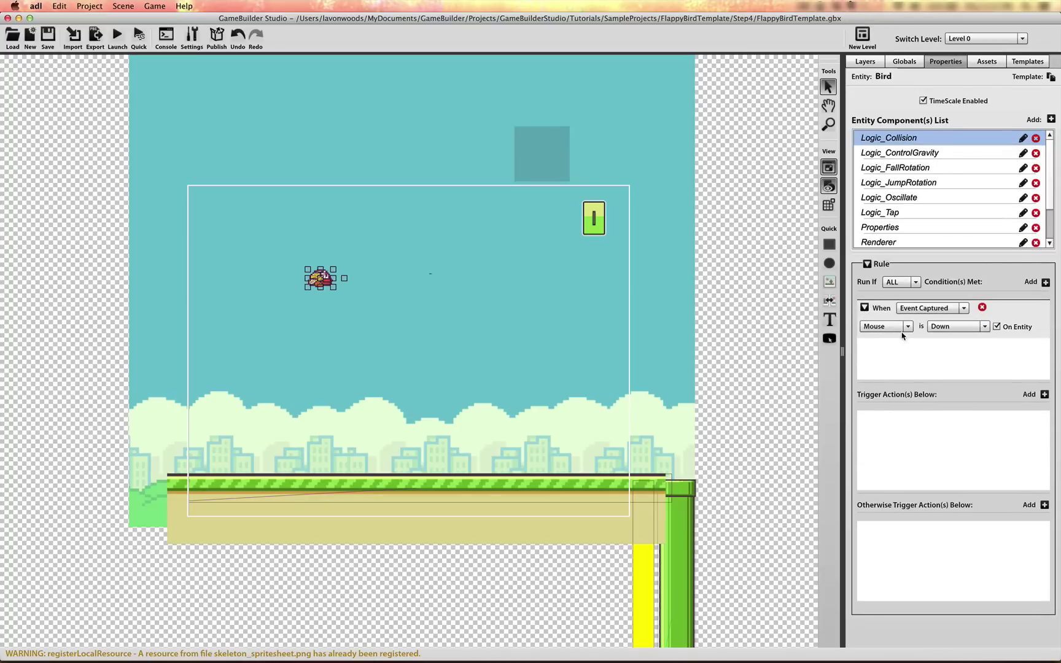
Step: Make the condition fire on collision with goal when its state is Stopped
left_click(902, 327)
left_click(894, 365)
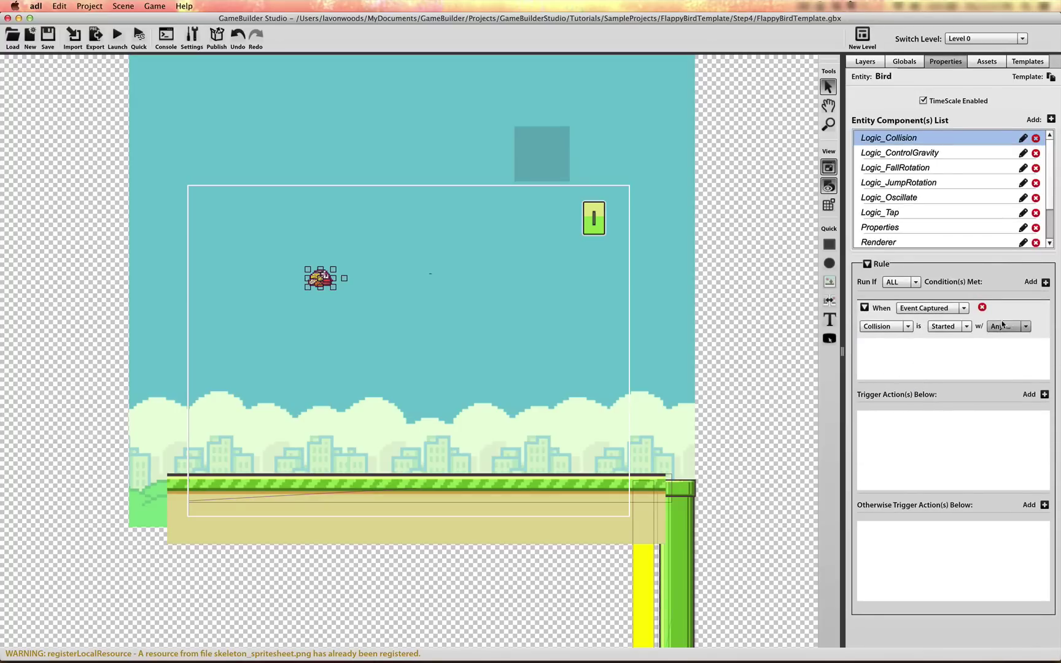
left_click(1011, 328)
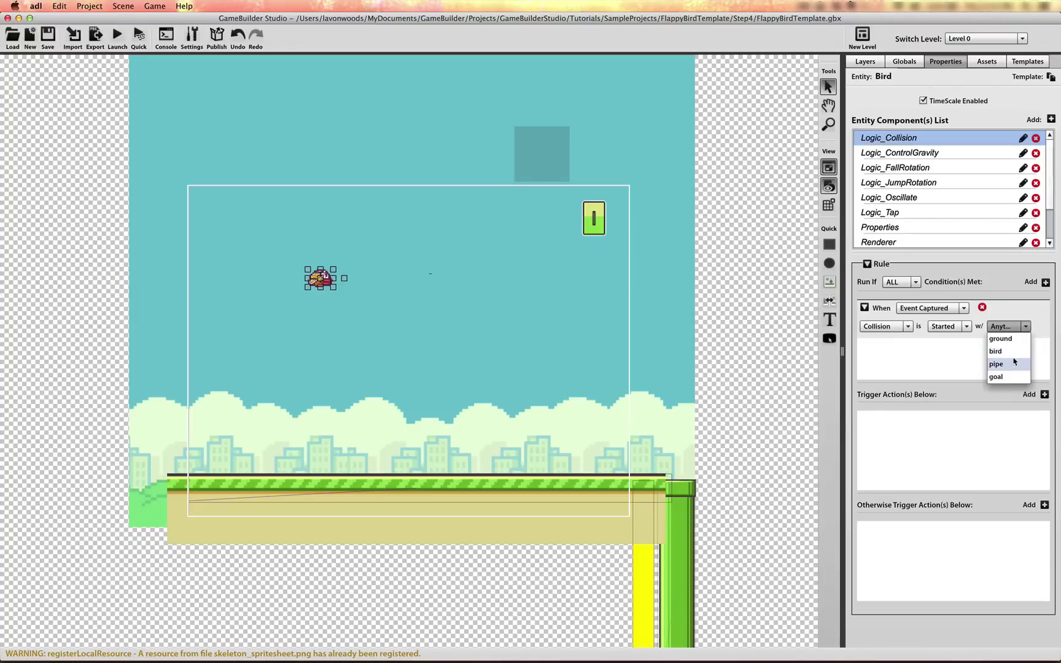
left_click(1011, 377)
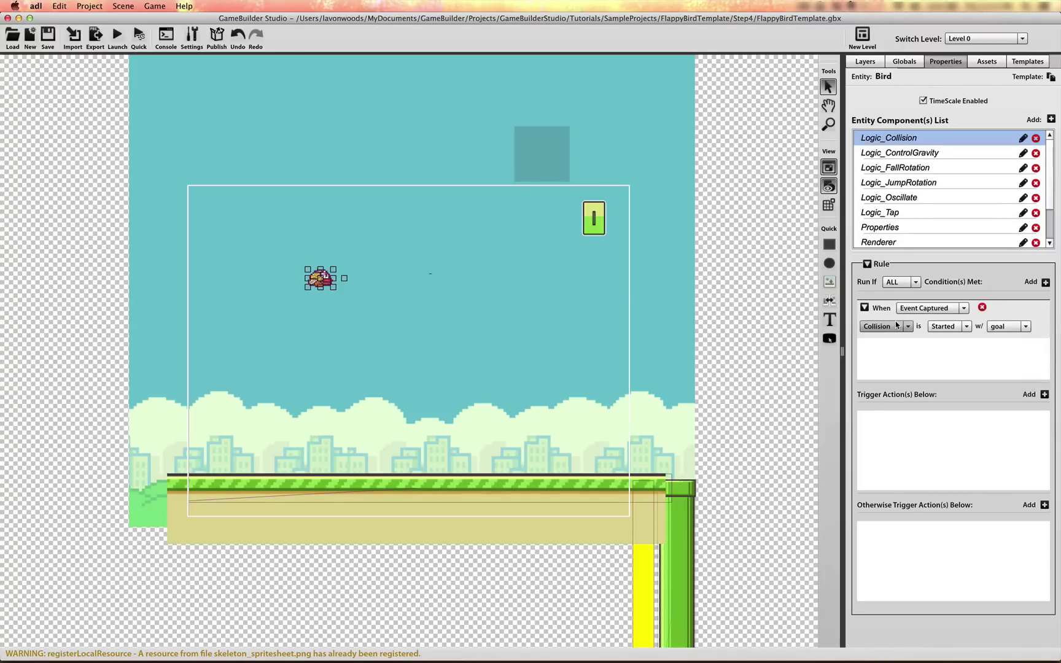
left_click(949, 326)
left_click(952, 354)
Step: Add a Change Property action targeting ScoreLabel.Properties.Score
left_click(1045, 395)
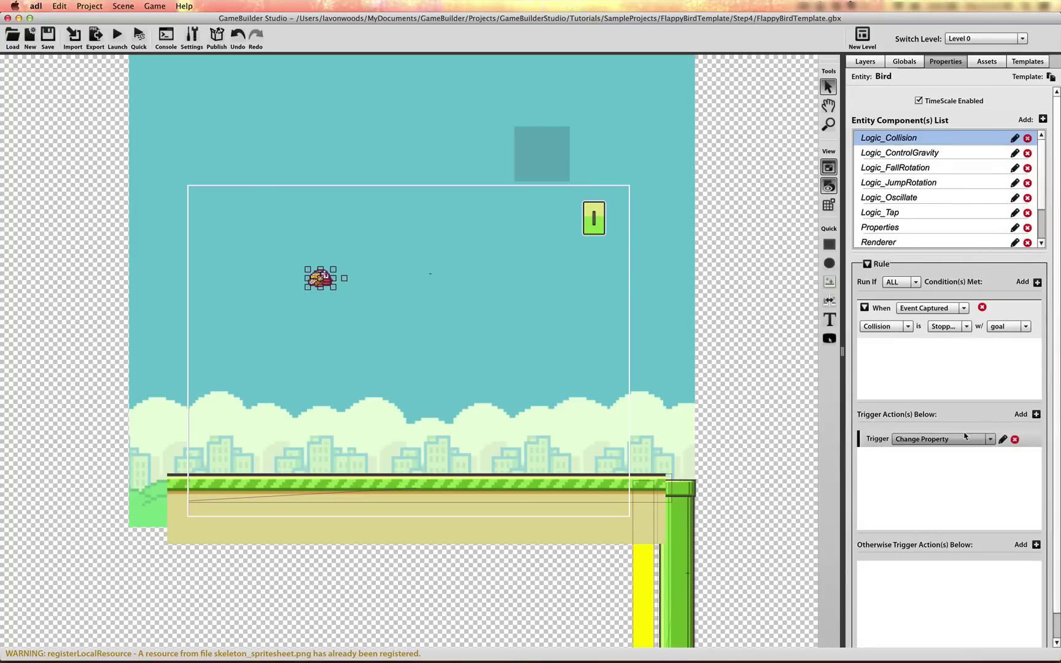
left_click(1003, 441)
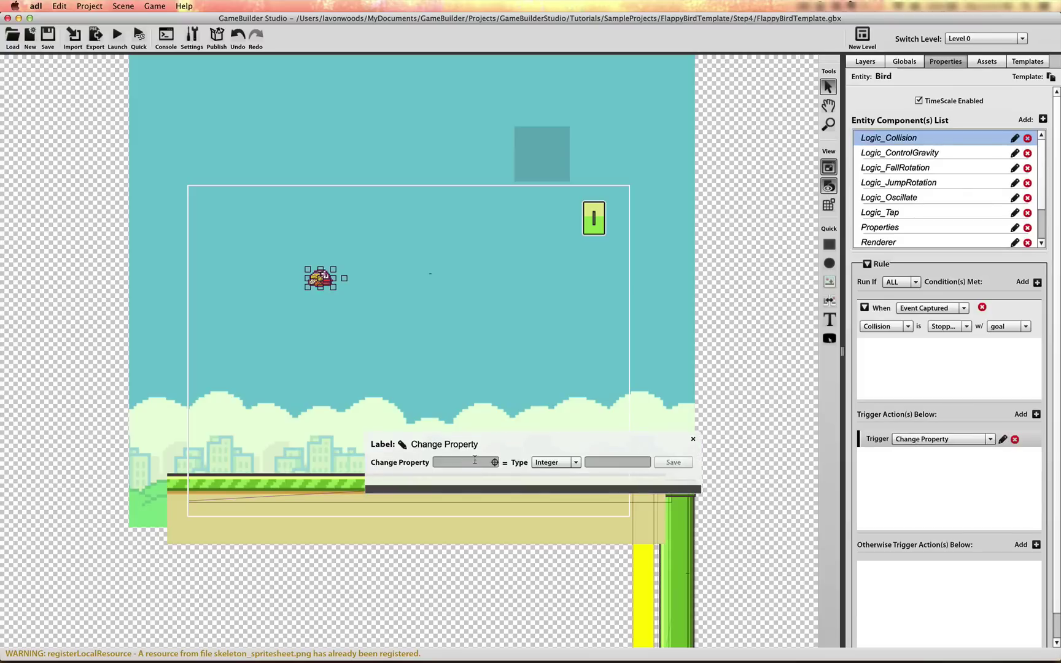
left_click(496, 463)
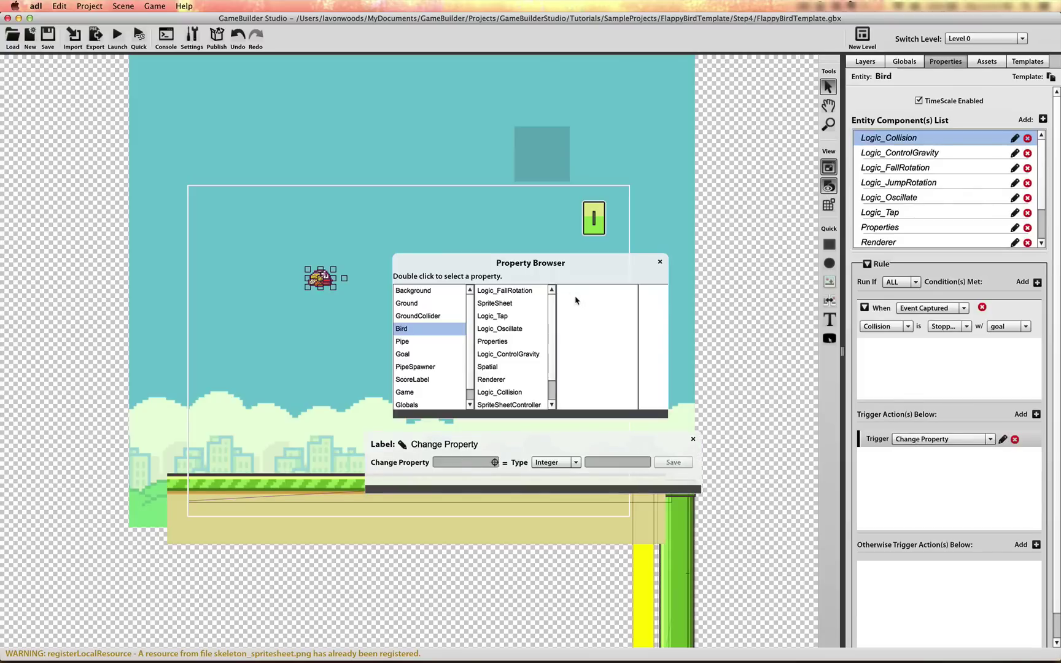
left_click(440, 366)
left_click(517, 316)
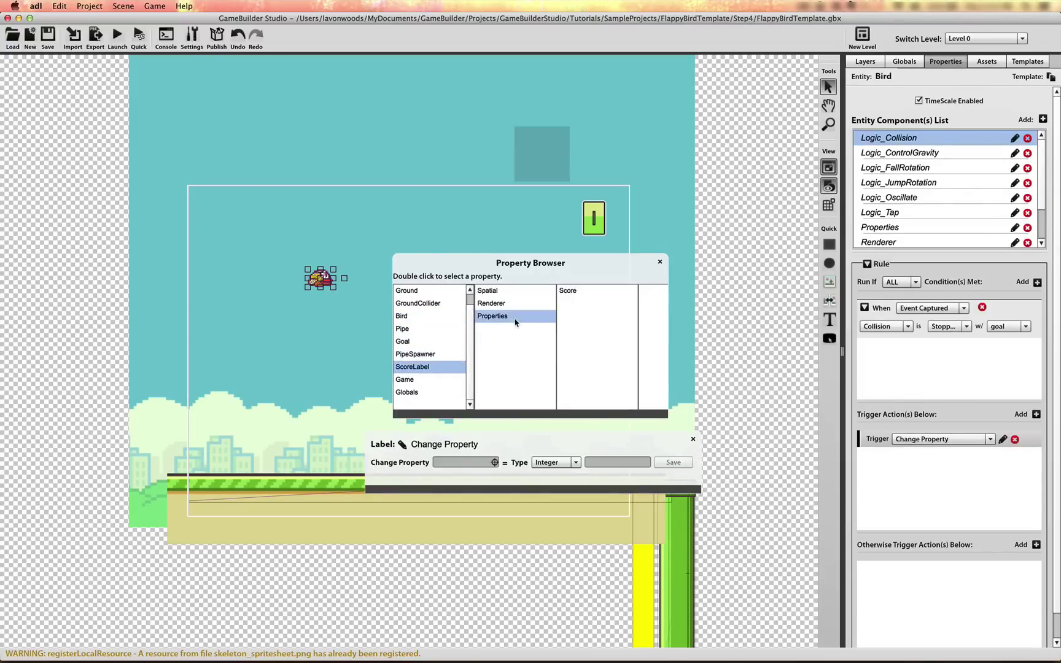
double_click(576, 292)
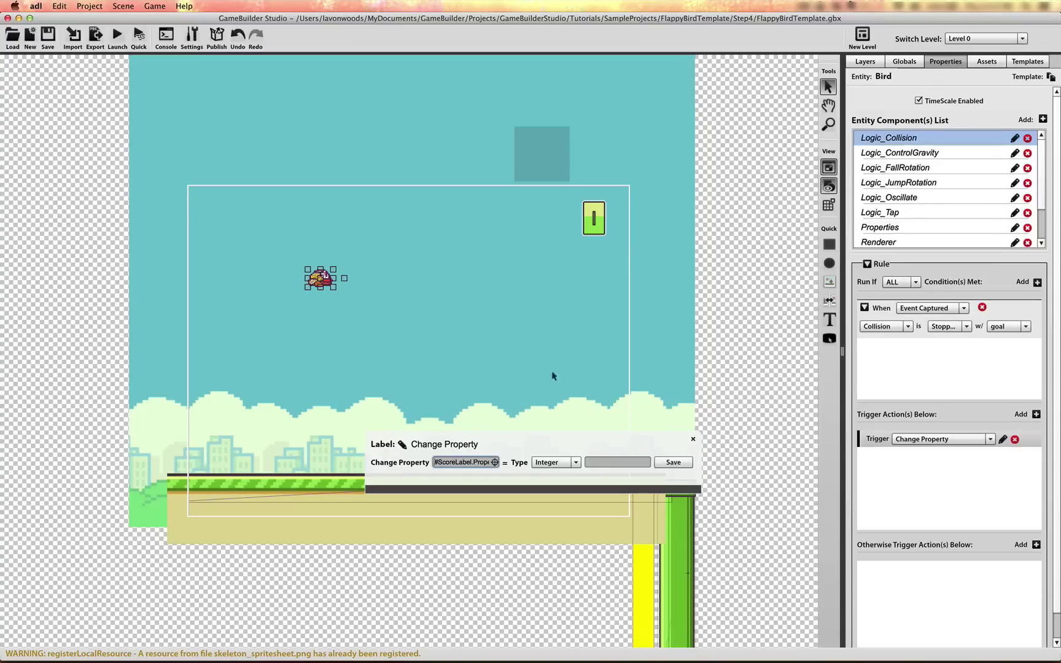
Step: Set the action's value type to Expression with 'Score + 1'
left_click(568, 468)
left_click(557, 483)
left_click(645, 464)
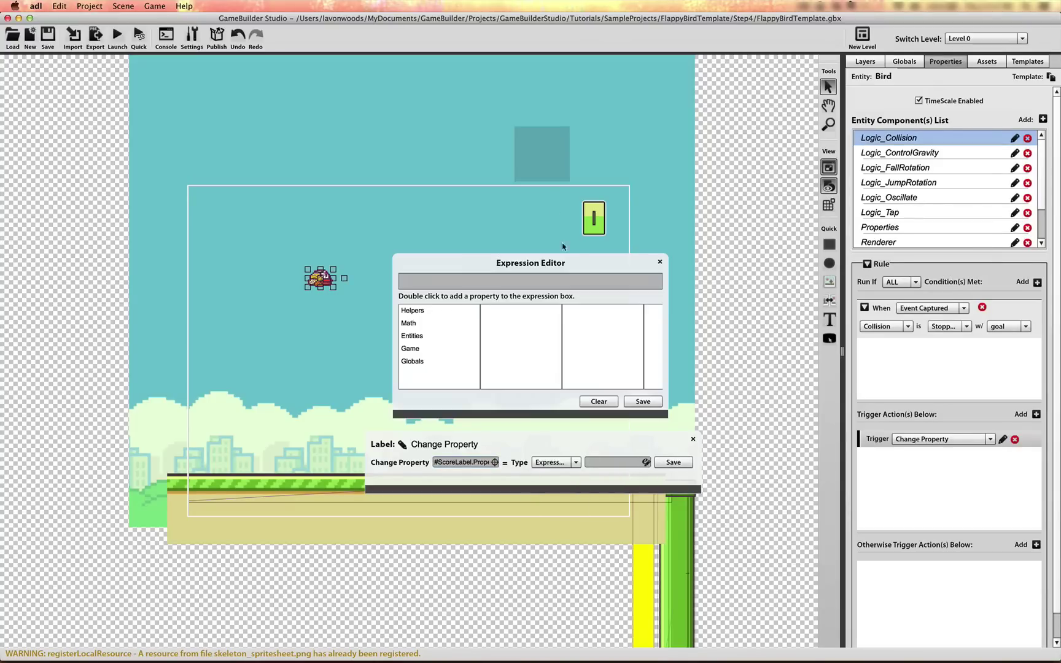
left_click(424, 335)
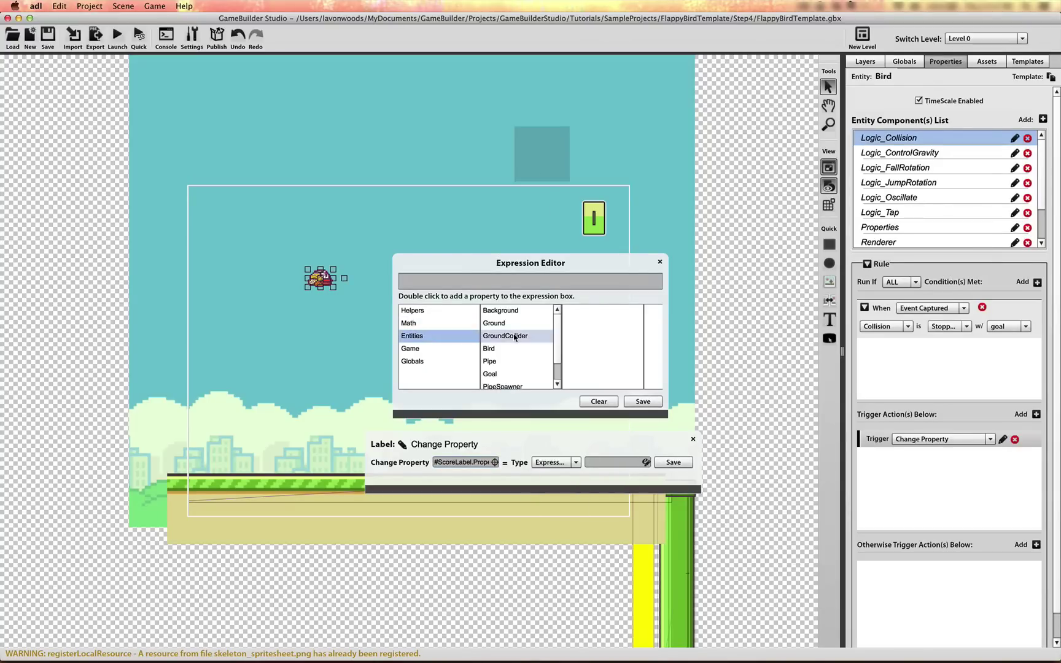
scroll(522, 369, "down", 1)
left_click(525, 373)
left_click(604, 336)
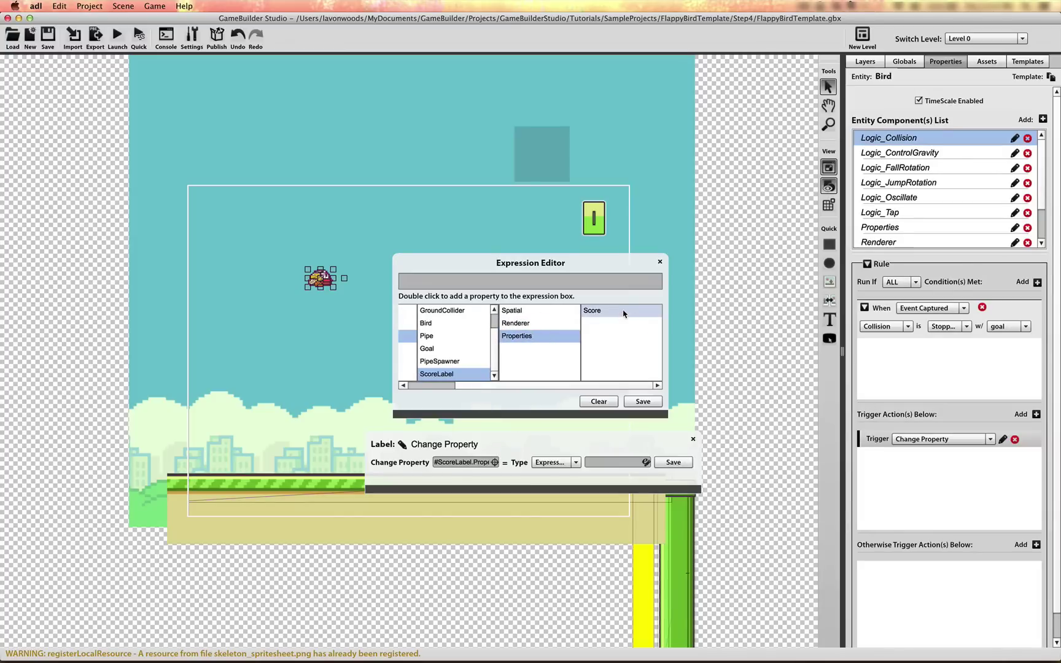
double_click(622, 310)
left_click(570, 283)
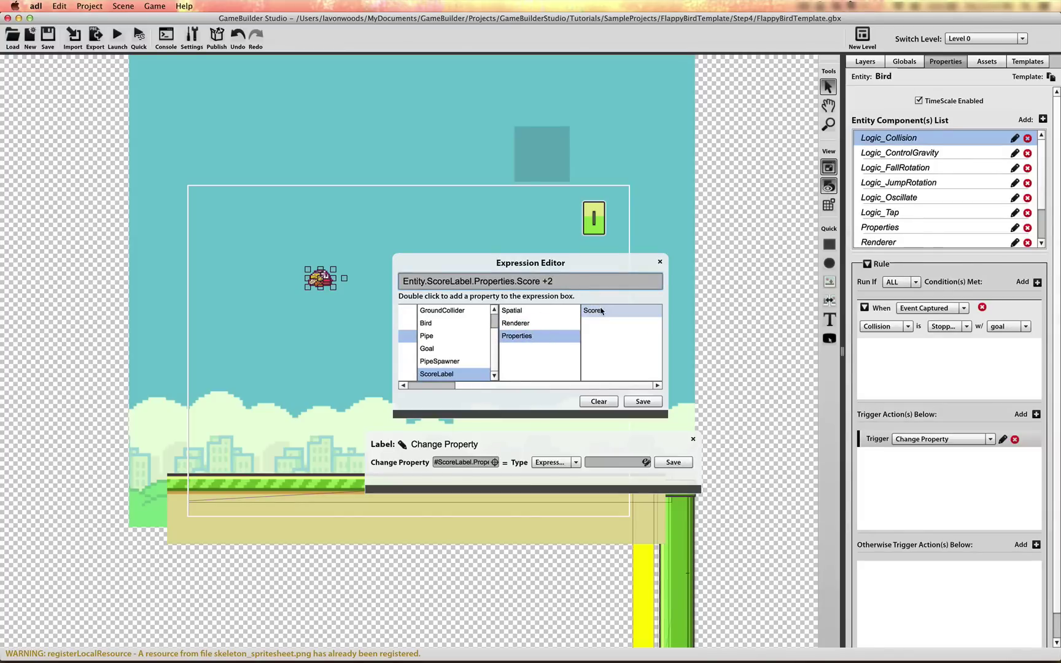
type("+ 1")
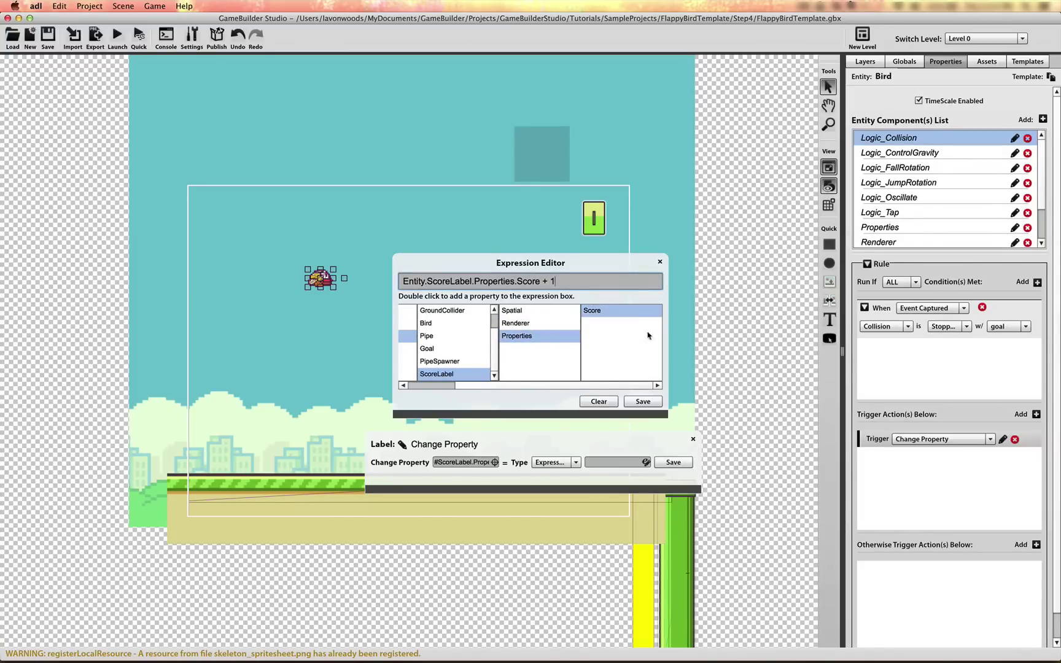
left_click(643, 401)
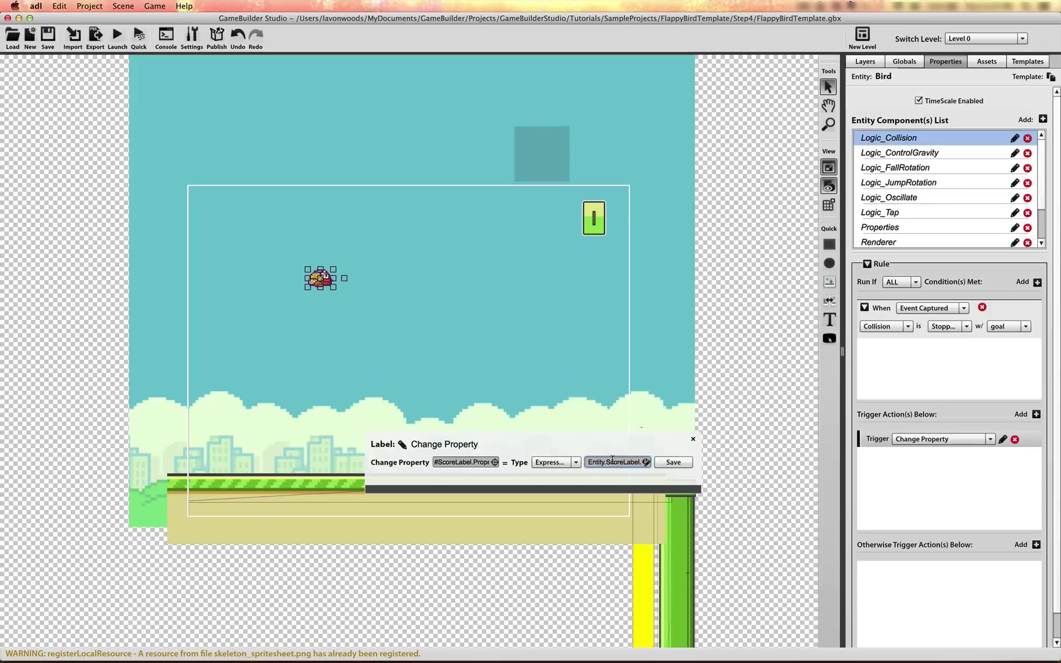
Step: Label the action IncreaseScore and save it
left_click(403, 446)
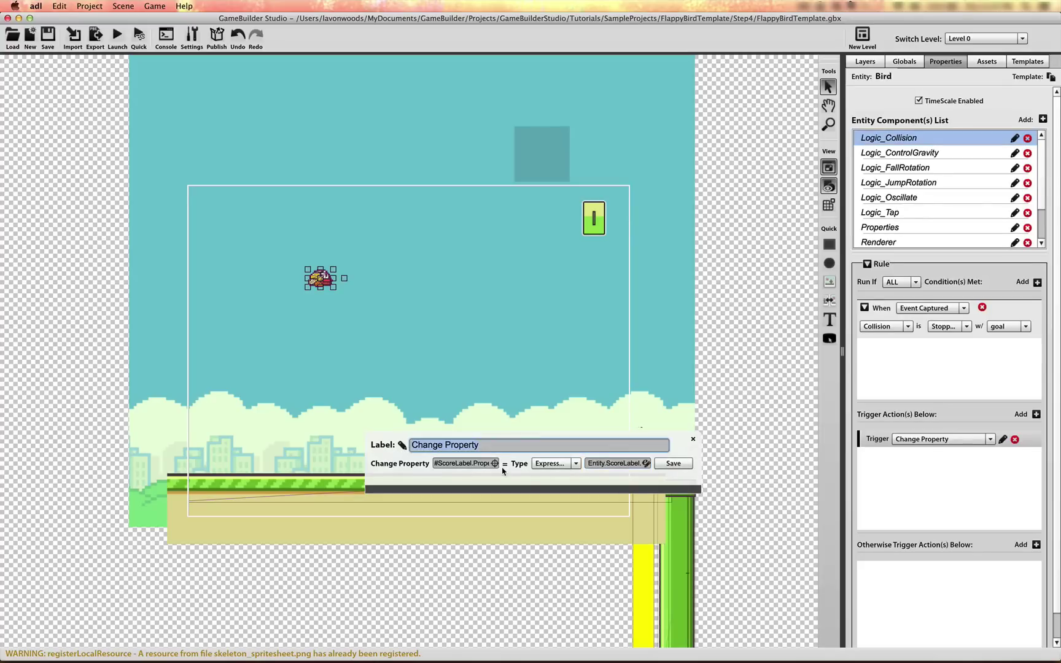
type("IncreaseScore")
left_click(673, 463)
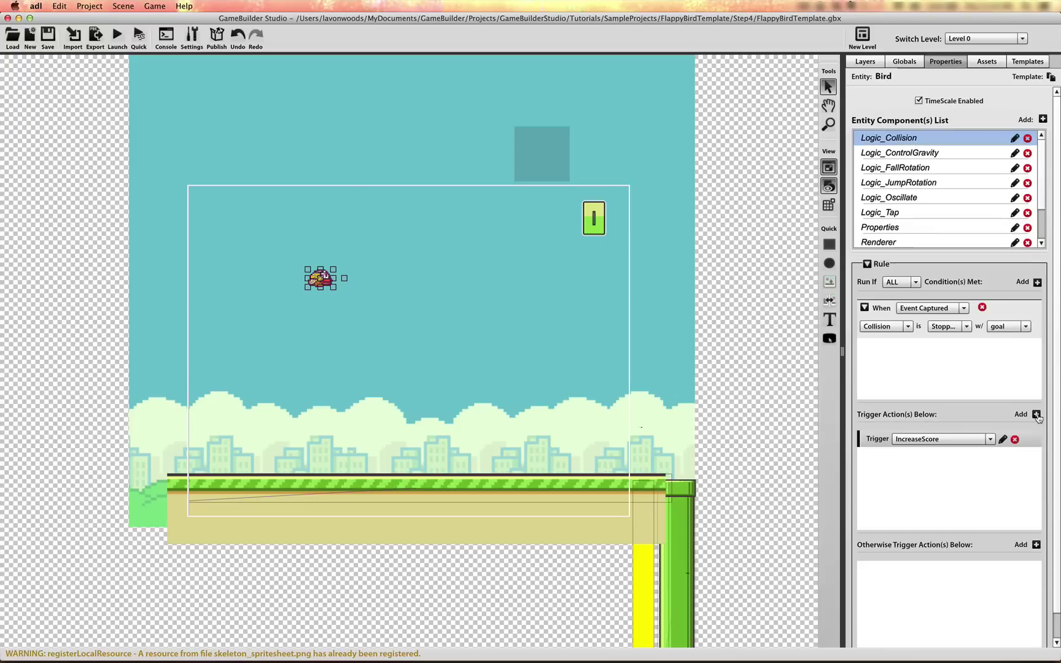
Step: Add a second action to the rule, keeping Change Property as its type
left_click(1036, 416)
left_click(991, 456)
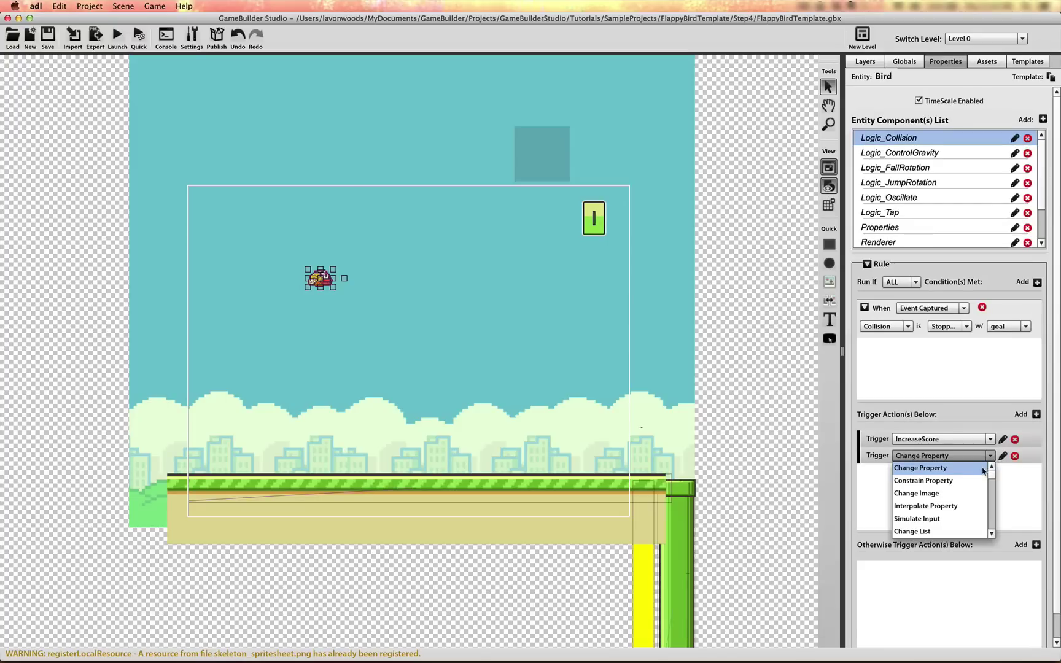
left_click(935, 469)
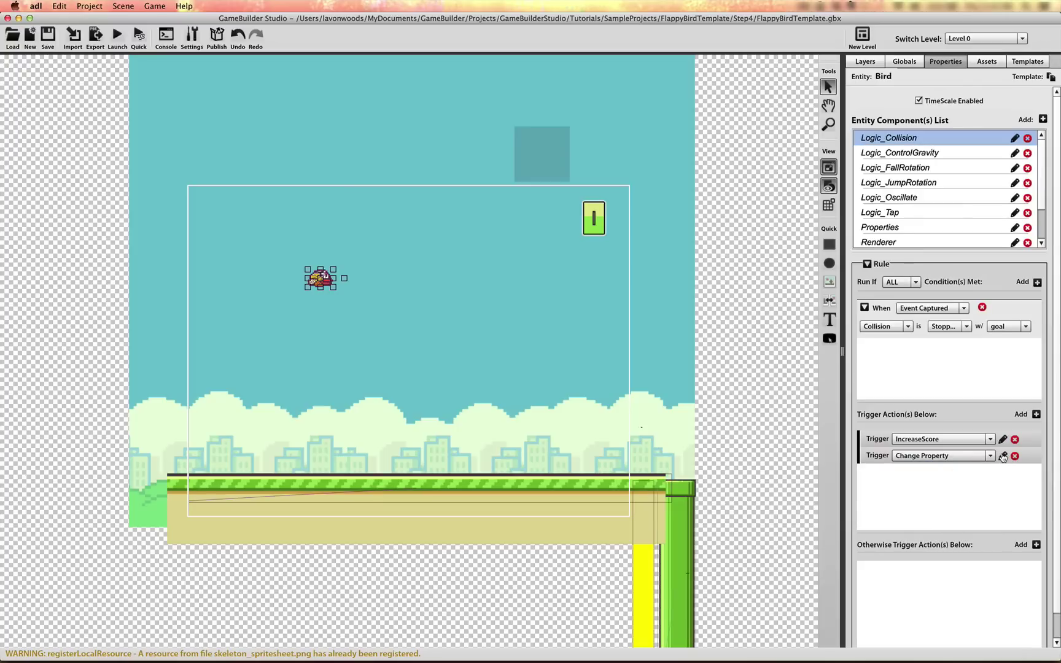
Step: Point the second action at ScoreLabel.Renderer.text
left_click(1004, 457)
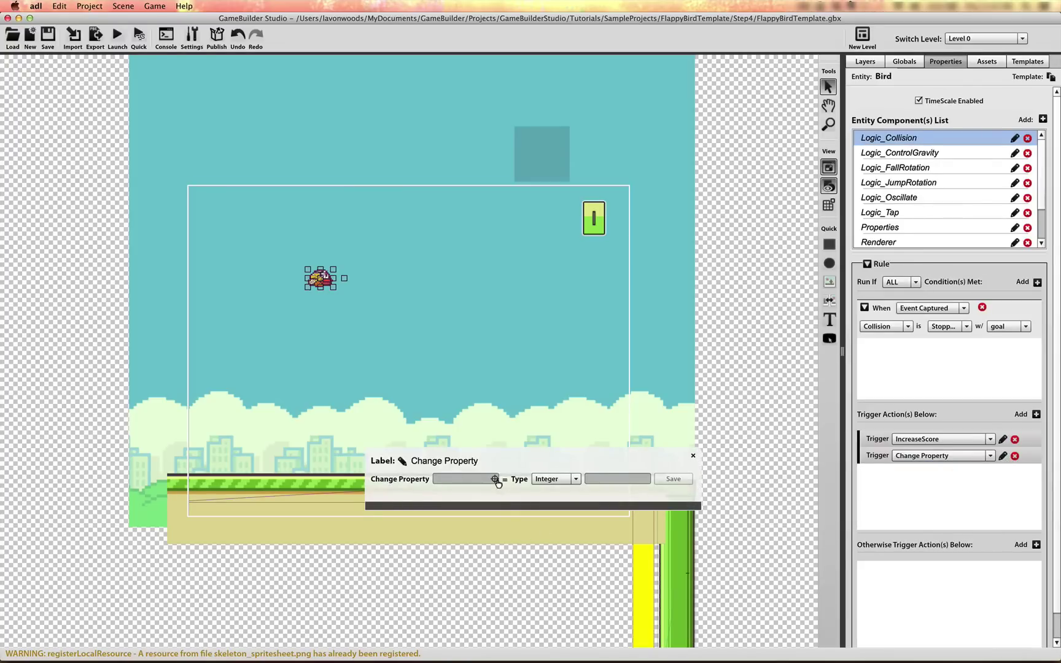
left_click(495, 479)
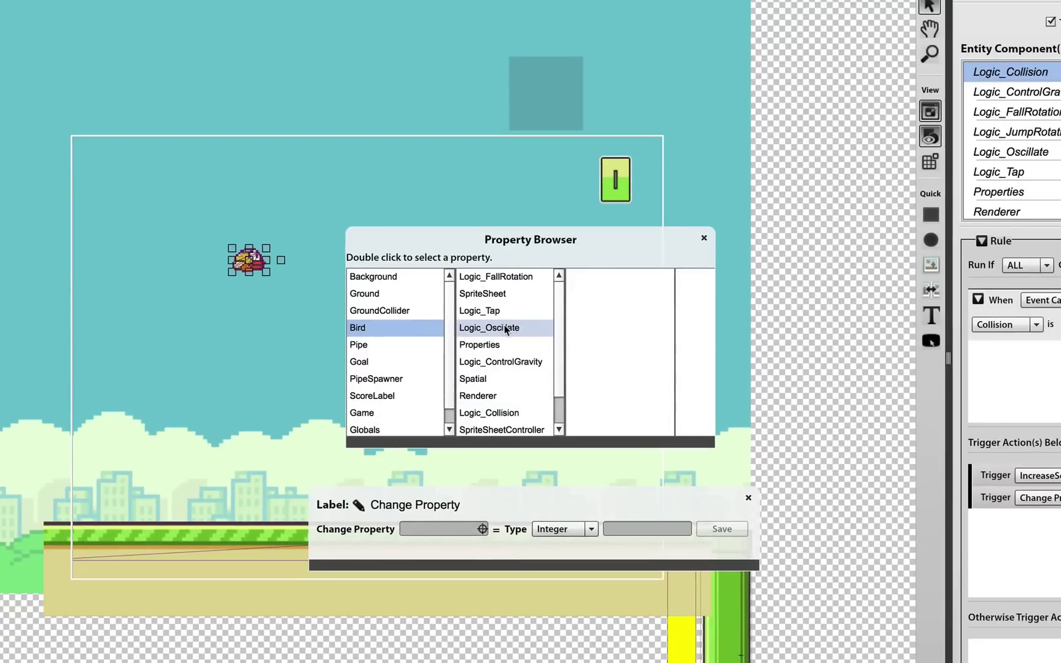
scroll(505, 330, "down", 2)
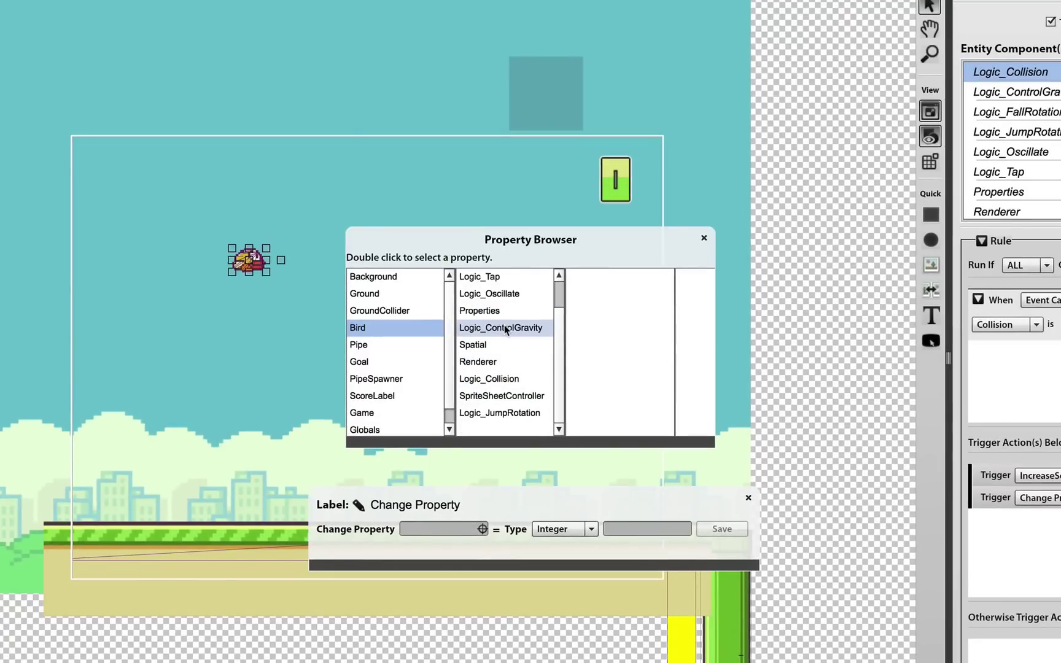
left_click(395, 397)
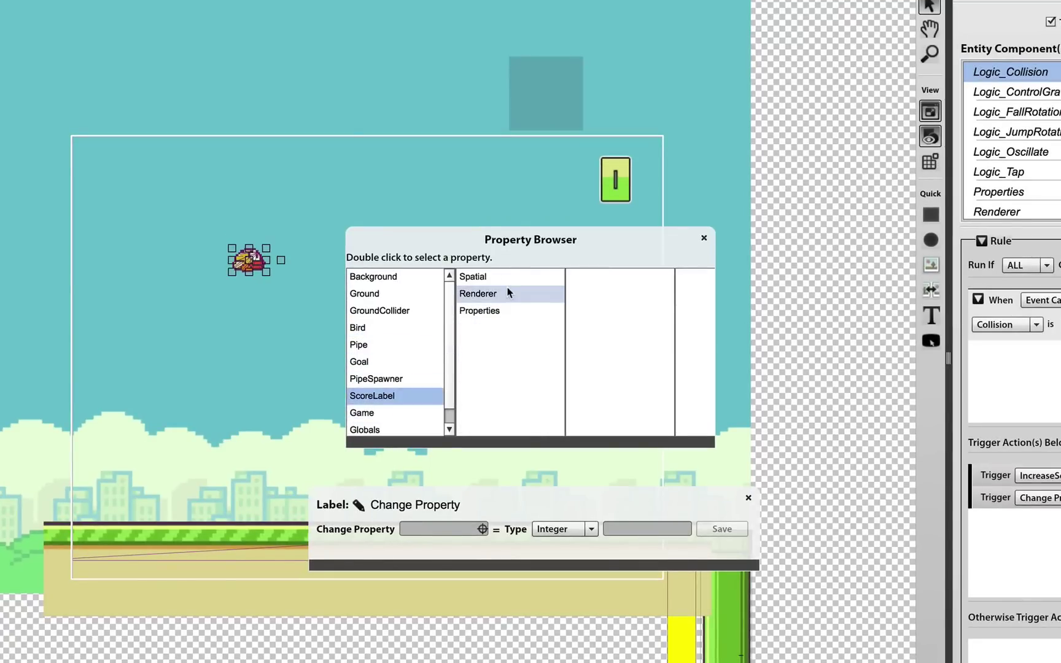
left_click(497, 312)
left_click(493, 296)
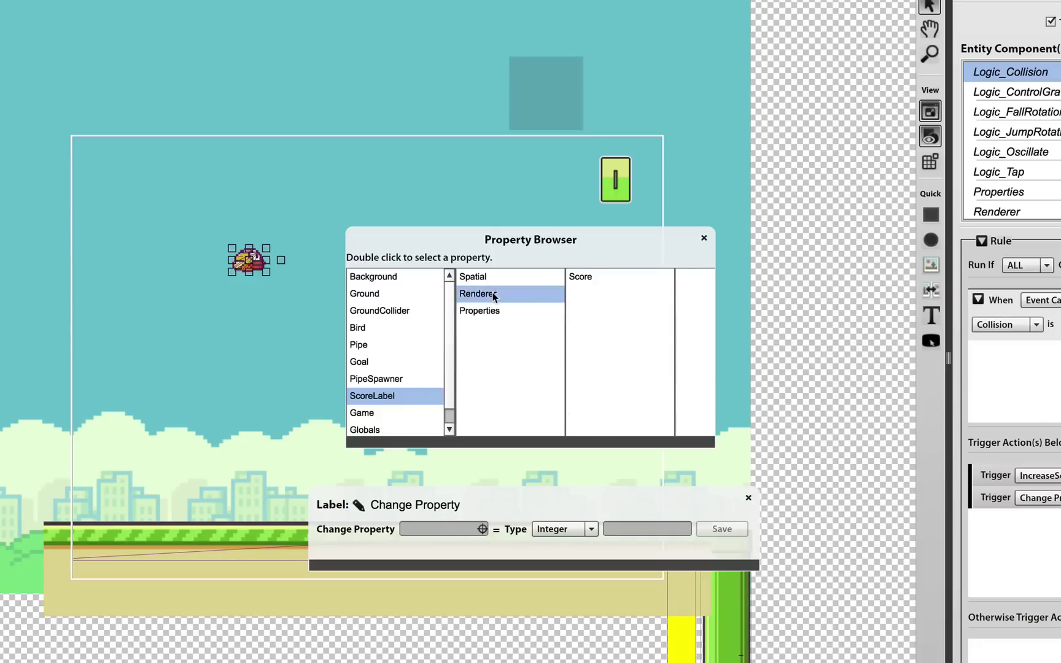
scroll(619, 307, "down", 5)
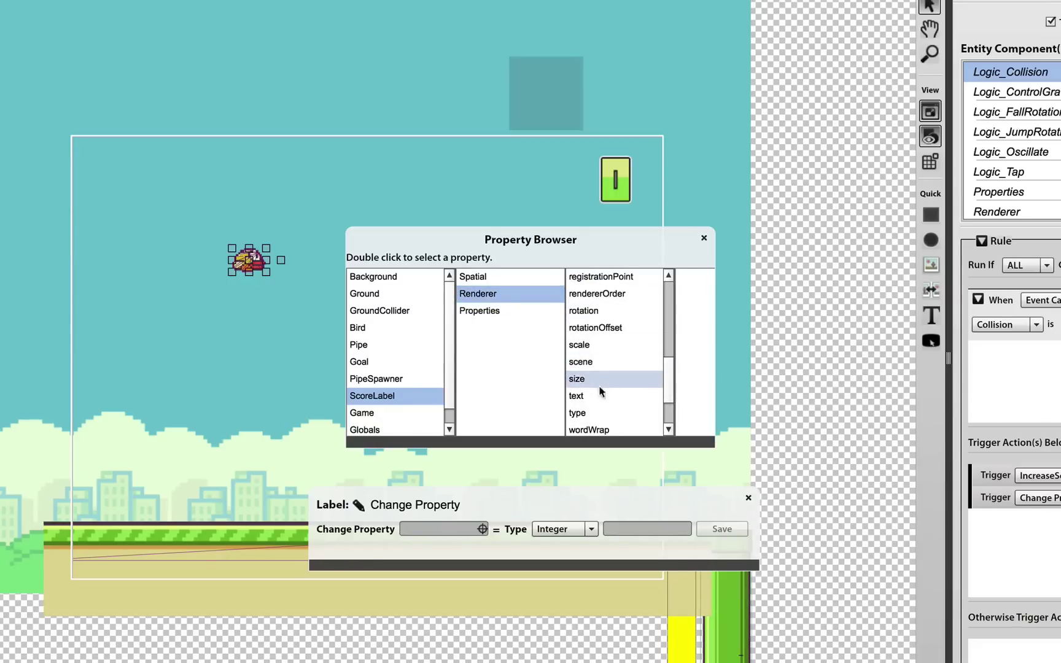
left_click(596, 395)
double_click(596, 395)
Step: Set the value type to Reference, using ScoreLabel.Properties.Score
left_click(581, 530)
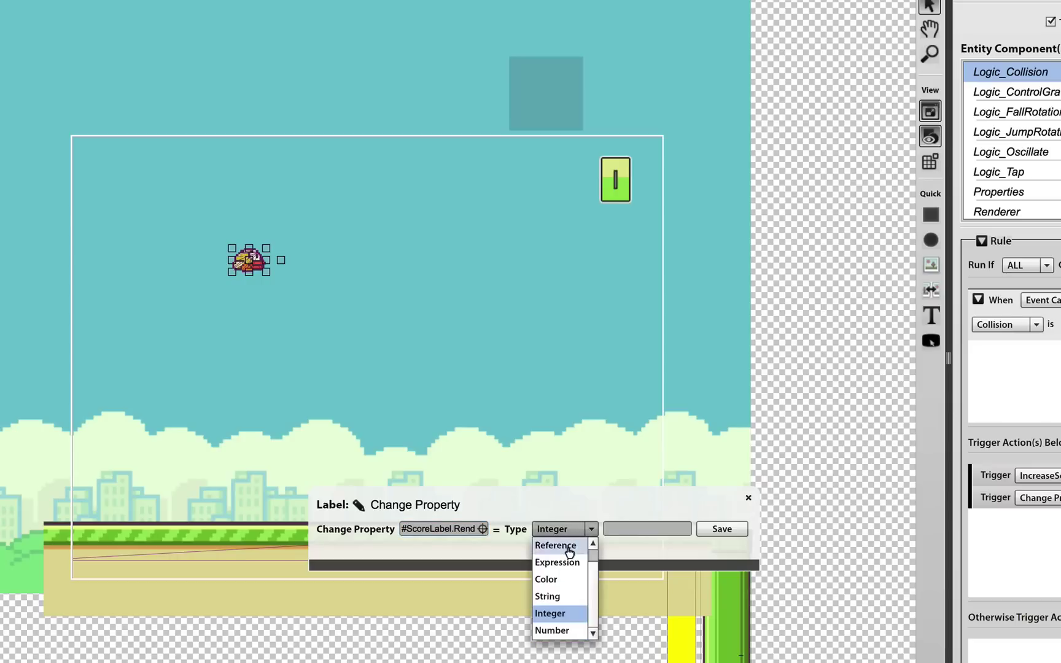
left_click(568, 544)
left_click(686, 528)
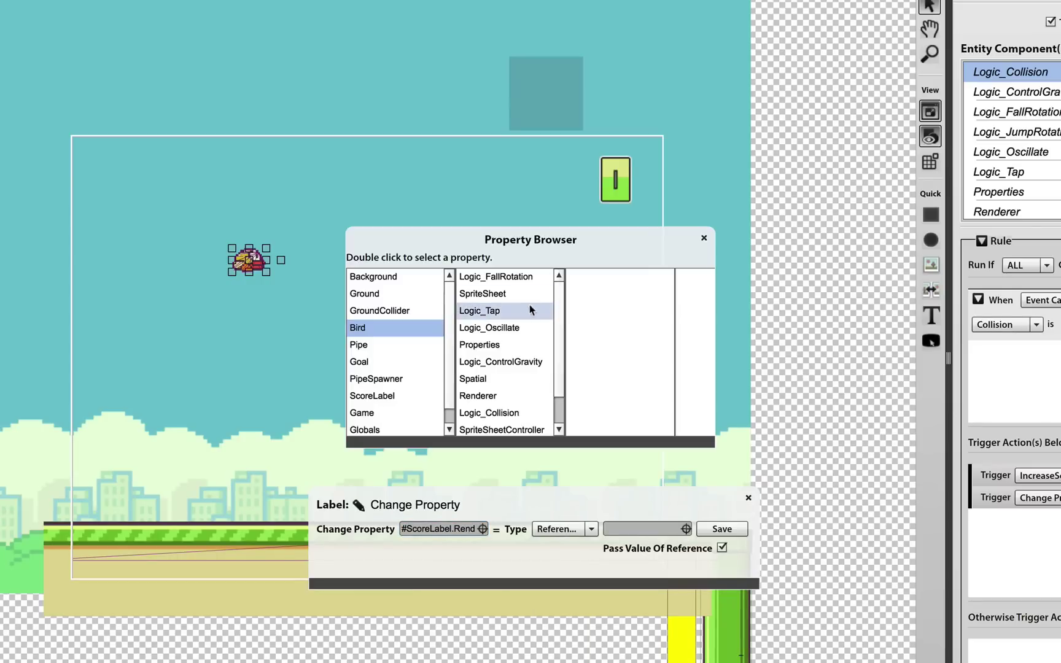
left_click(393, 396)
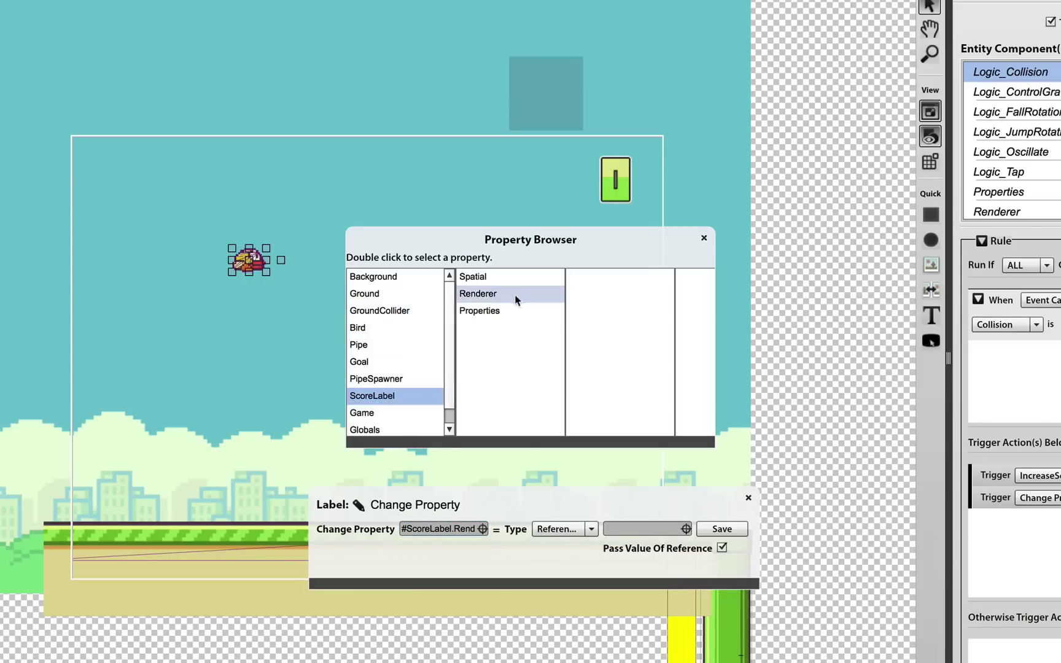
left_click(509, 312)
double_click(597, 275)
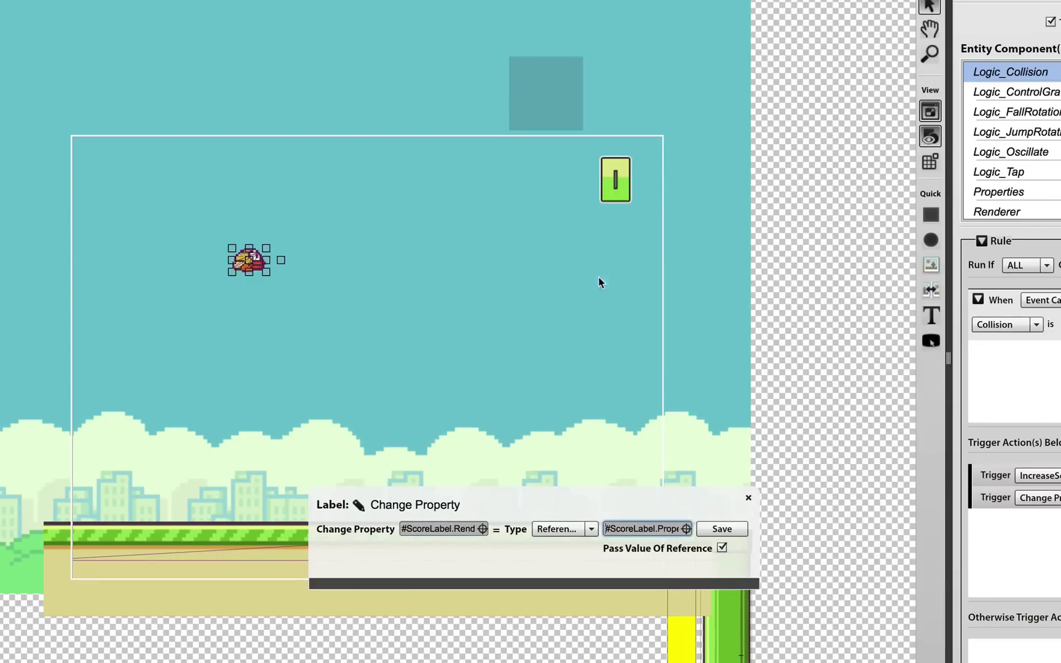
Step: Label the action DisplayScore and save it
left_click(358, 506)
type("Dius")
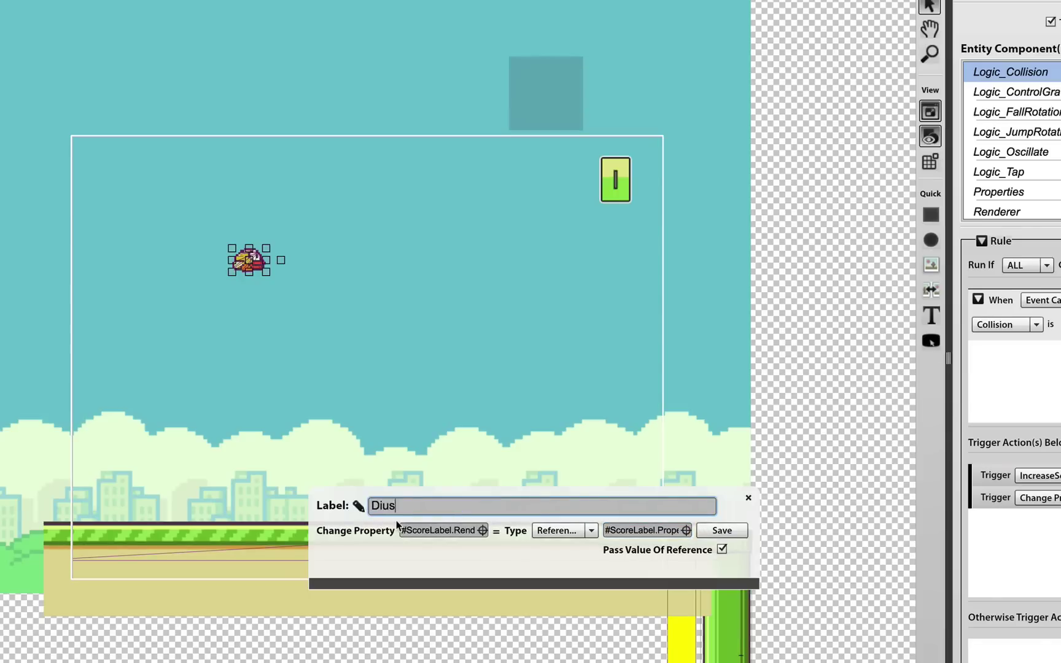
key("BackSpace")
key("BackSpace")
type("splayScore")
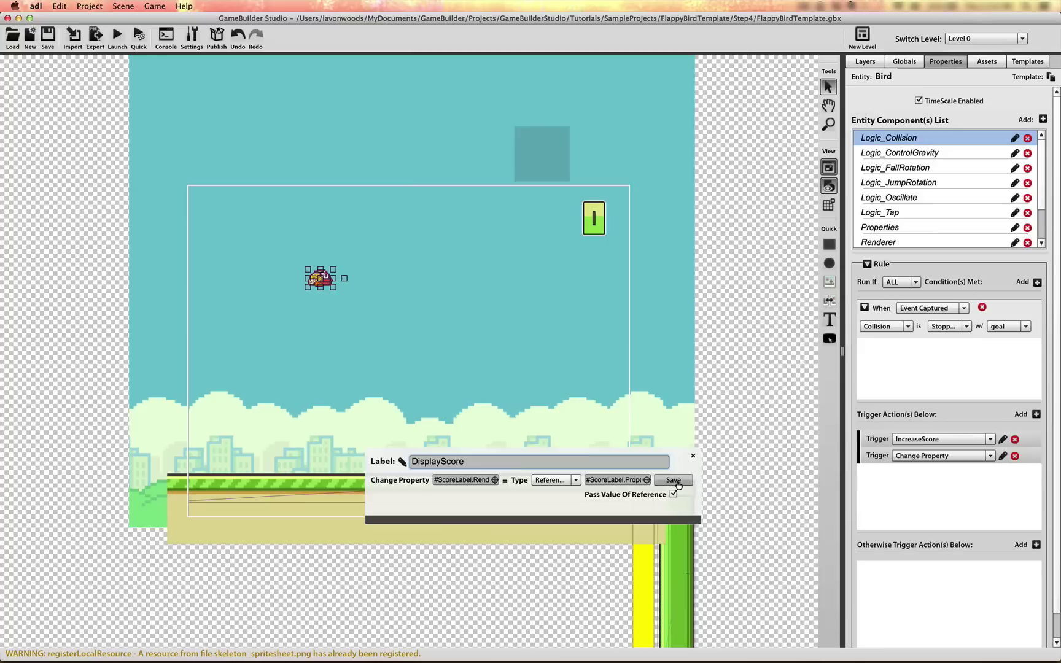
left_click(696, 503)
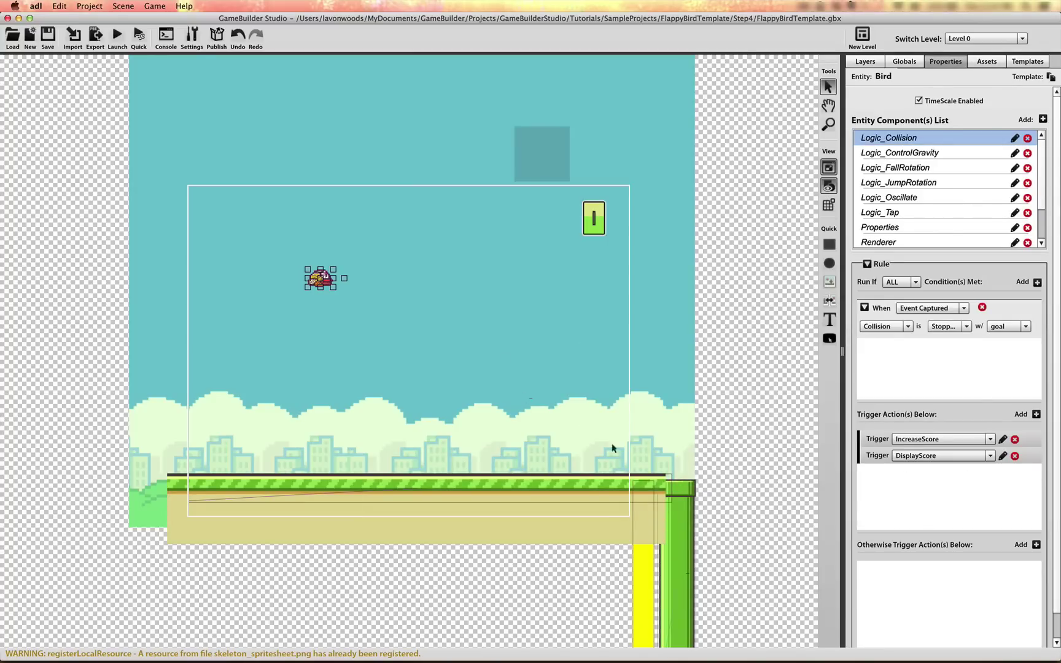
Step: Launch a quick playtest and flap the bird through the pipe gaps, scoring up to 4
left_click(139, 36)
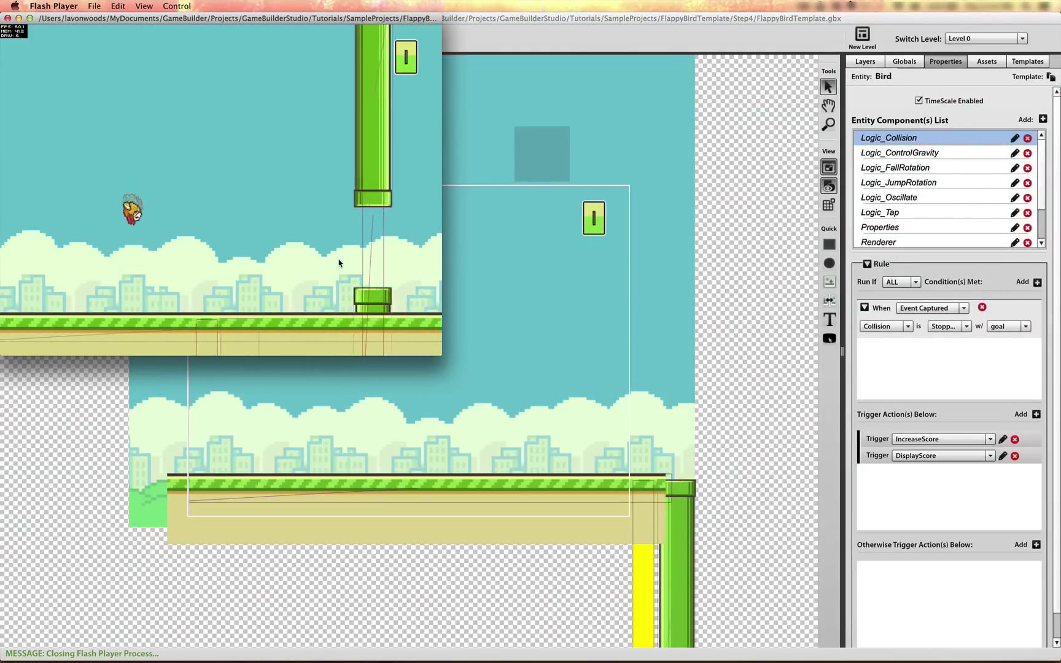
left_click(339, 263)
left_click(338, 263)
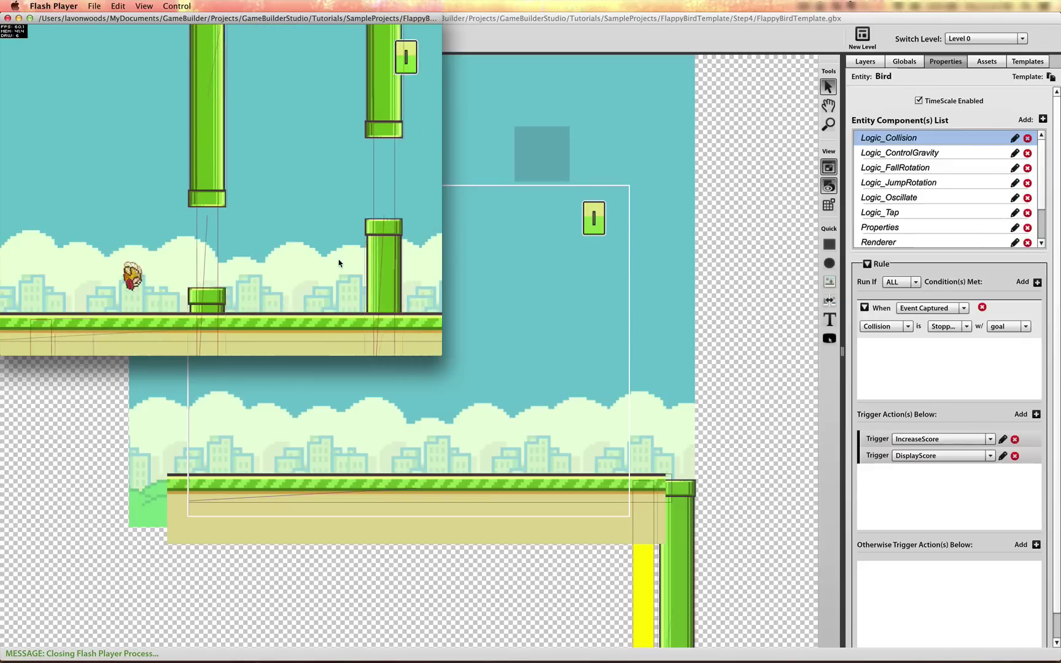
left_click(338, 263)
left_click(338, 263)
left_click(339, 263)
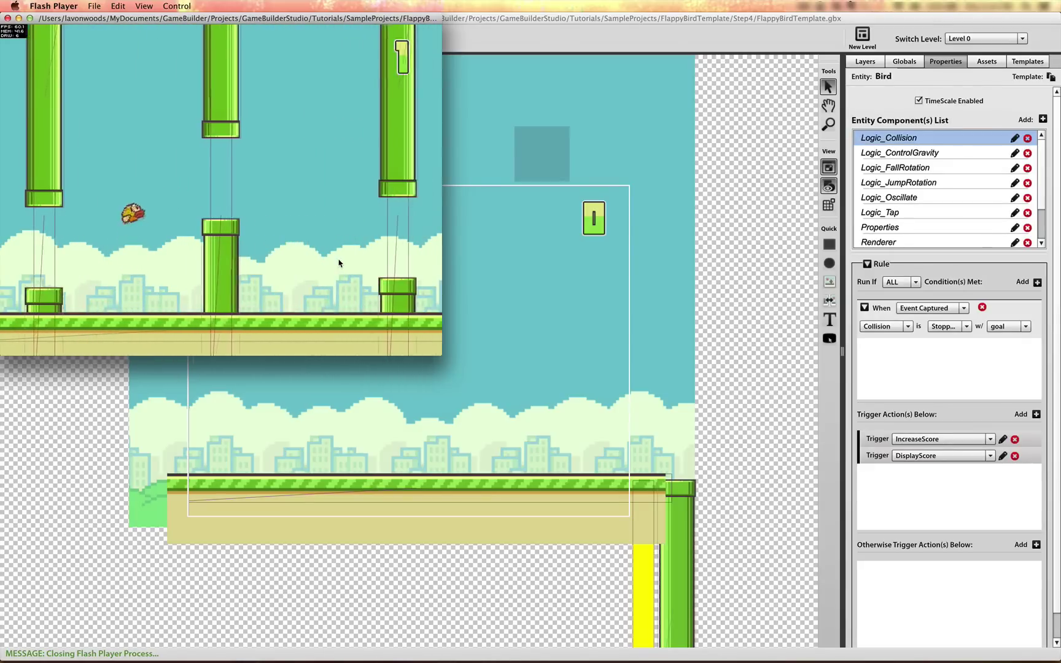
left_click(339, 263)
left_click(338, 262)
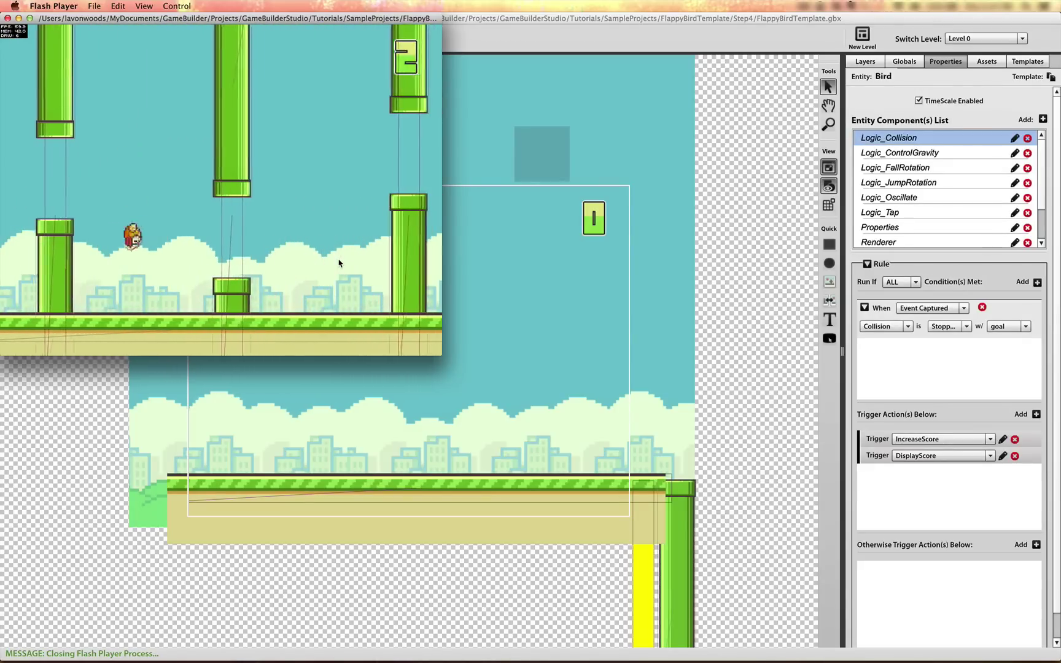
left_click(338, 262)
left_click(338, 263)
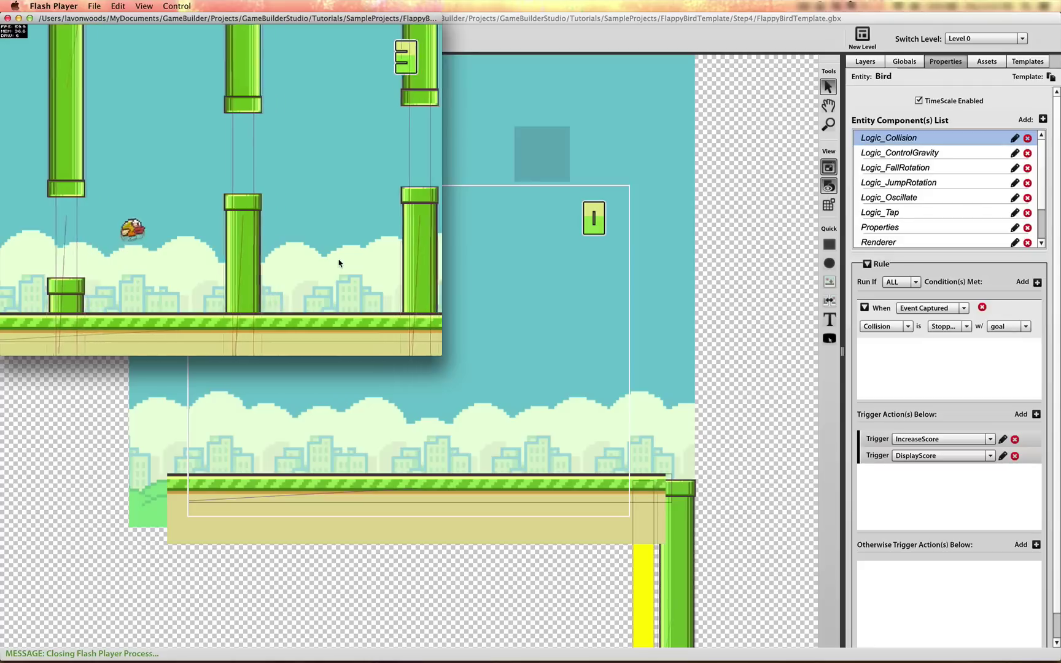
left_click(338, 263)
left_click(339, 263)
left_click(338, 262)
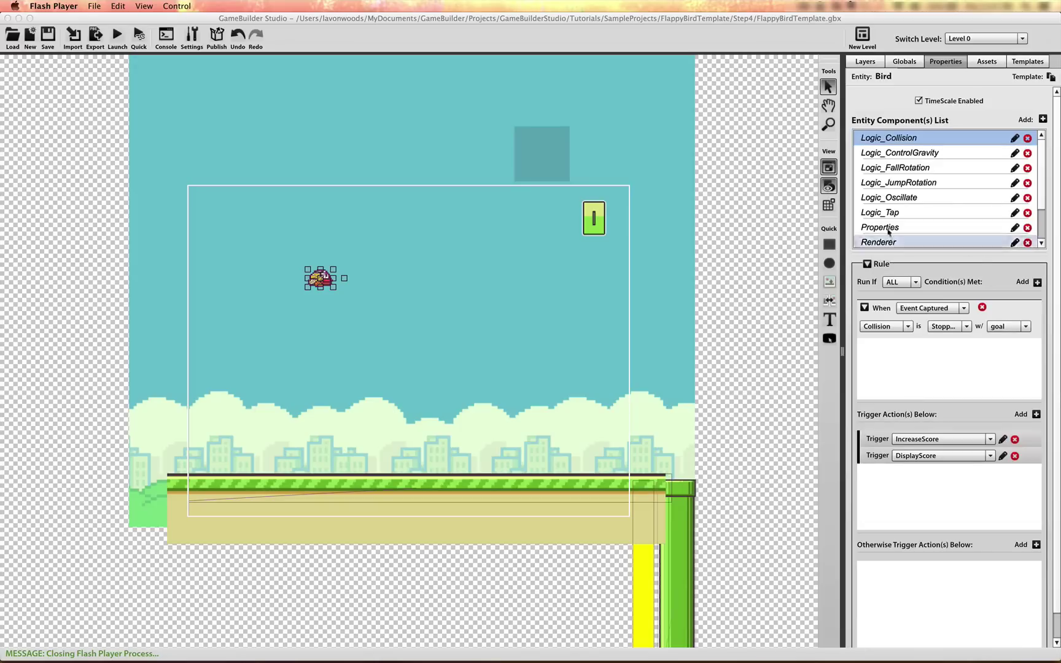
Step: Place a new text label on the level and move it higher
left_click_drag(322, 279, 330, 306)
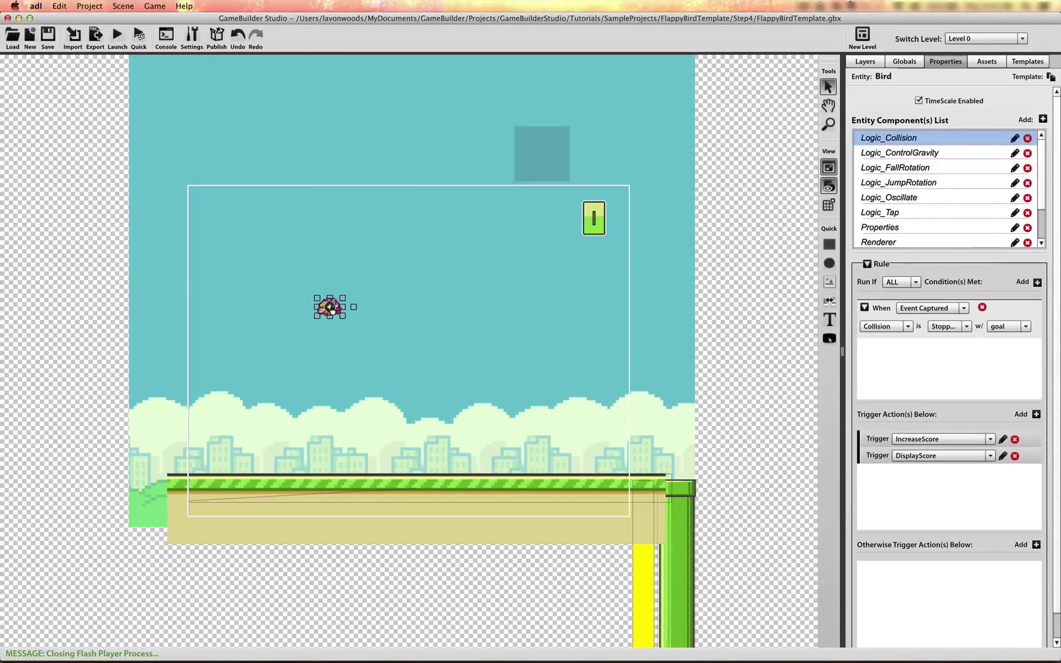
left_click(998, 63)
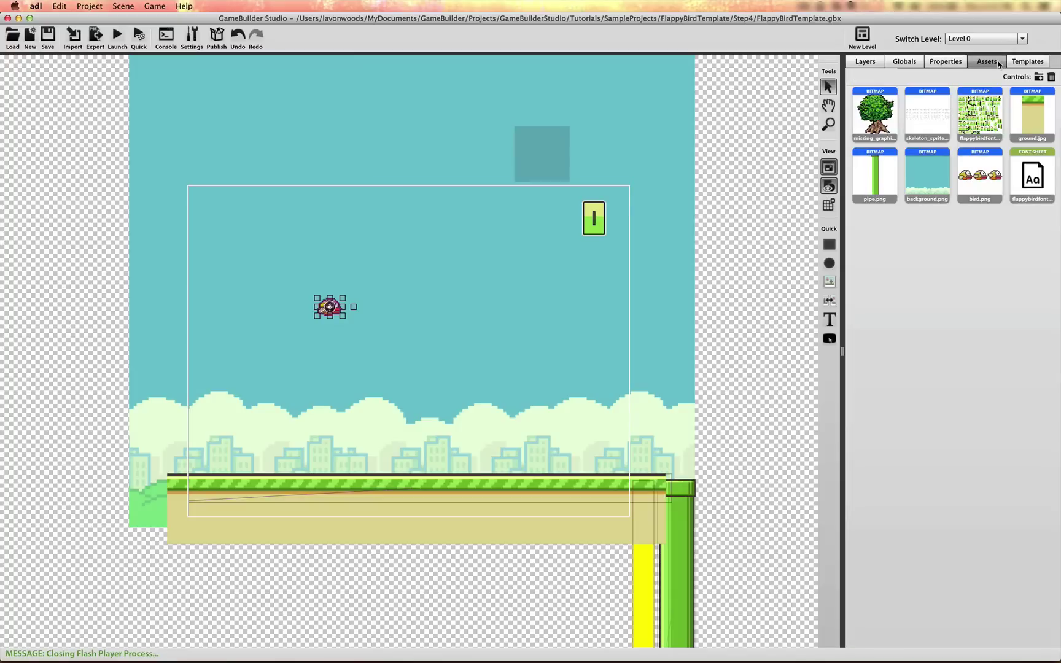
left_click(931, 64)
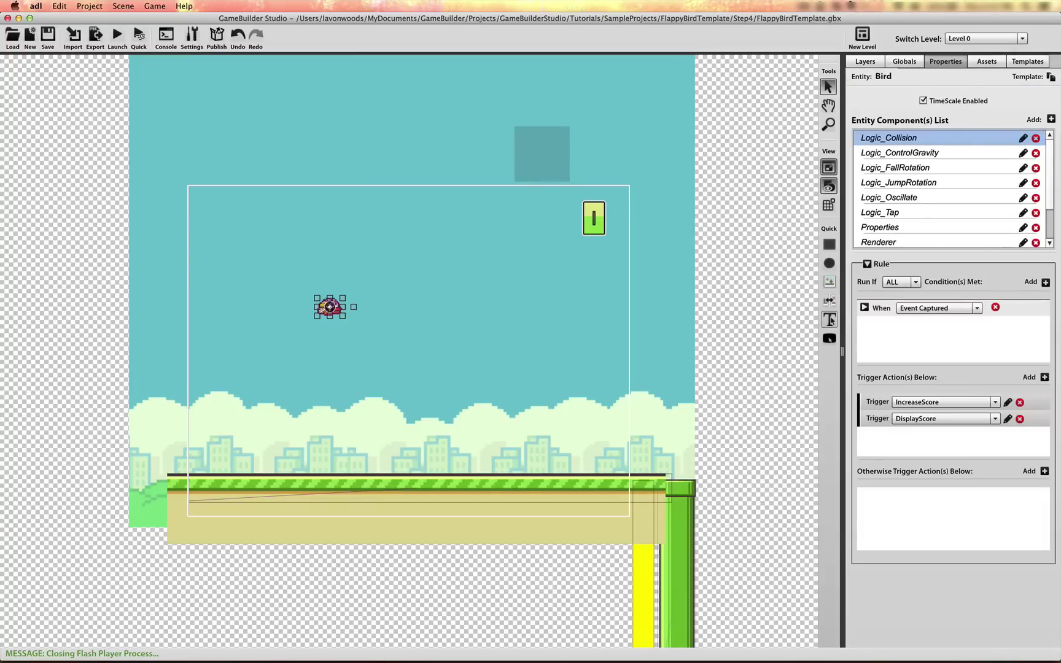
left_click(375, 231)
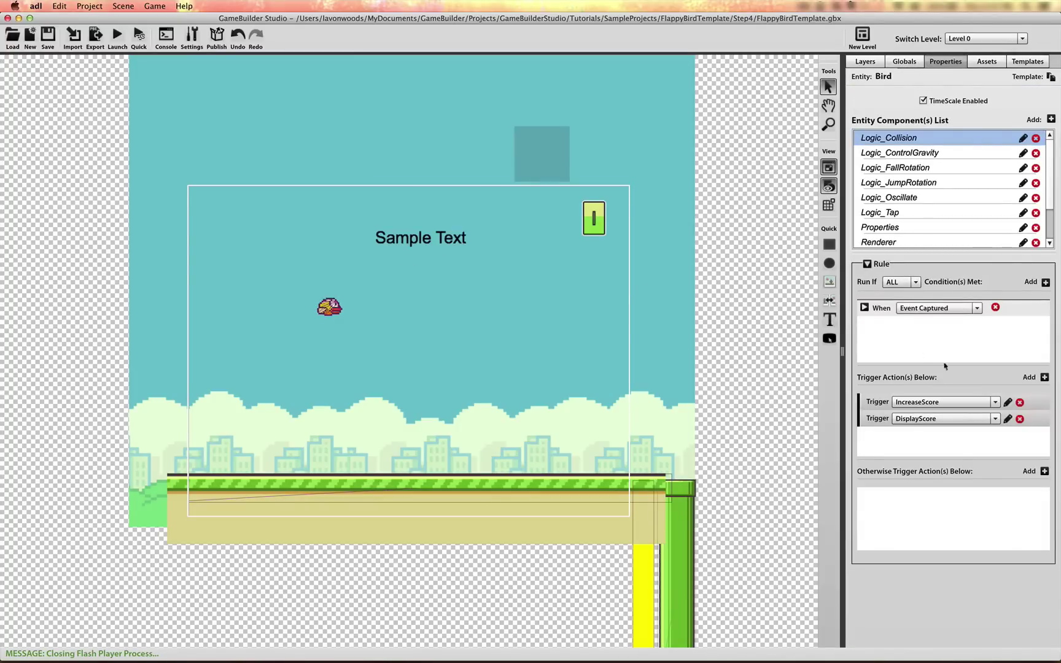
left_click_drag(441, 244, 410, 228)
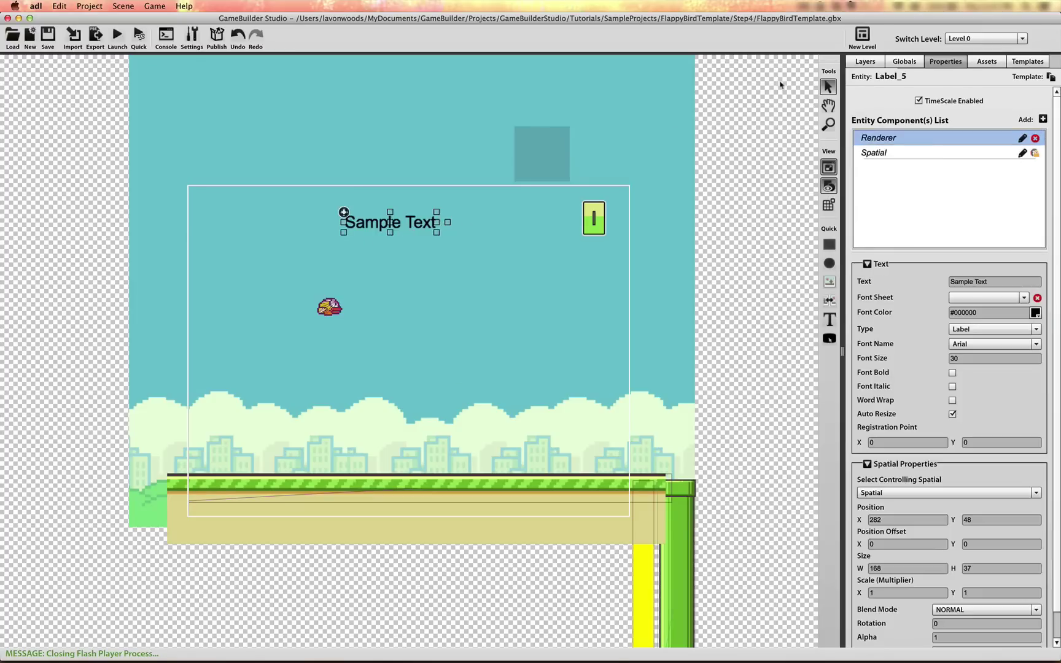
Step: Rename the Label_5 layer to GameTitle
left_click(891, 65)
left_click(865, 62)
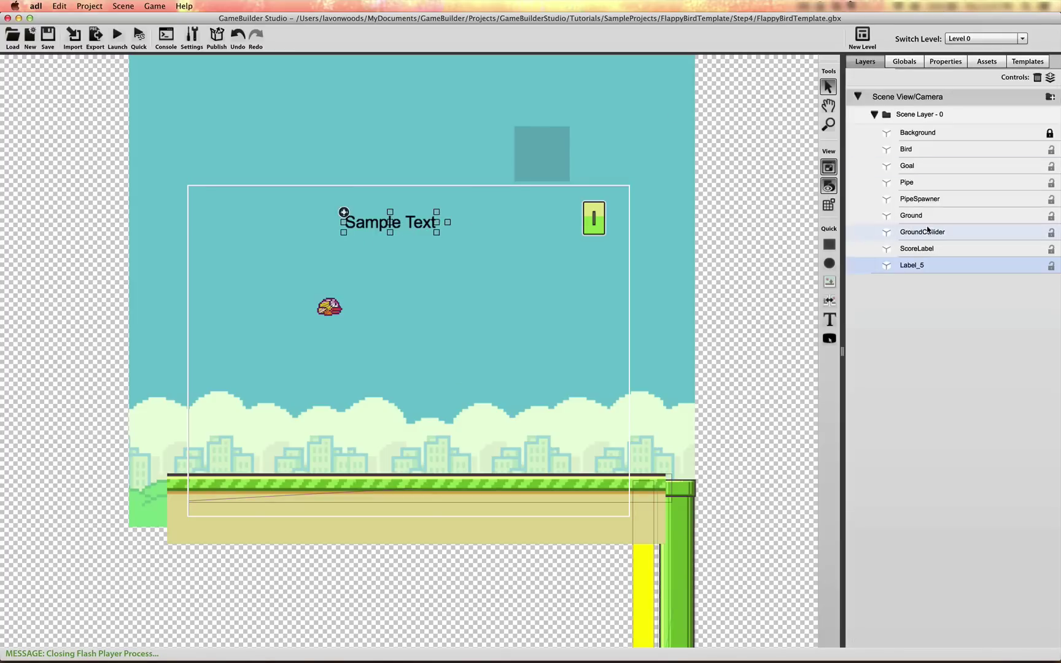
double_click(916, 266)
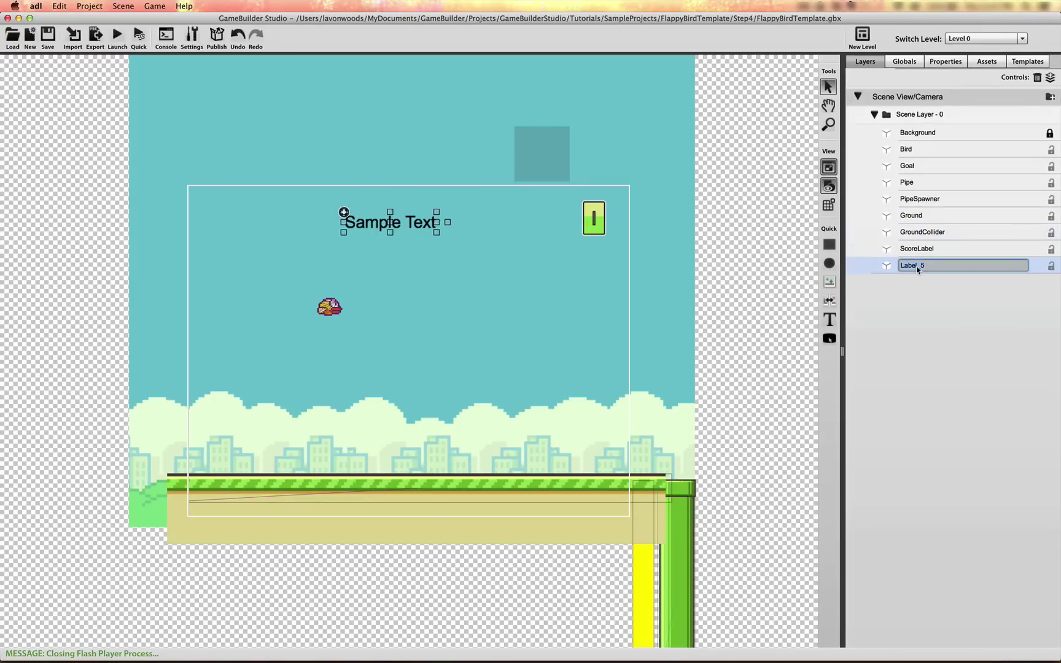
type("GameTitle")
key("Return")
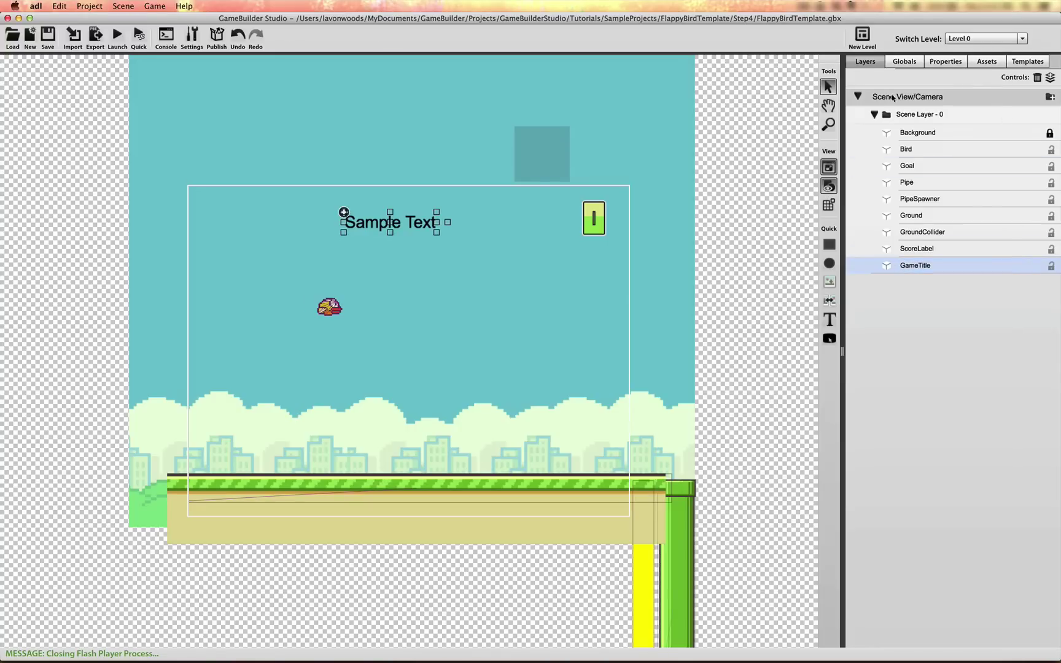
Step: Set the label's text to 'Flappy Bird'
left_click(945, 61)
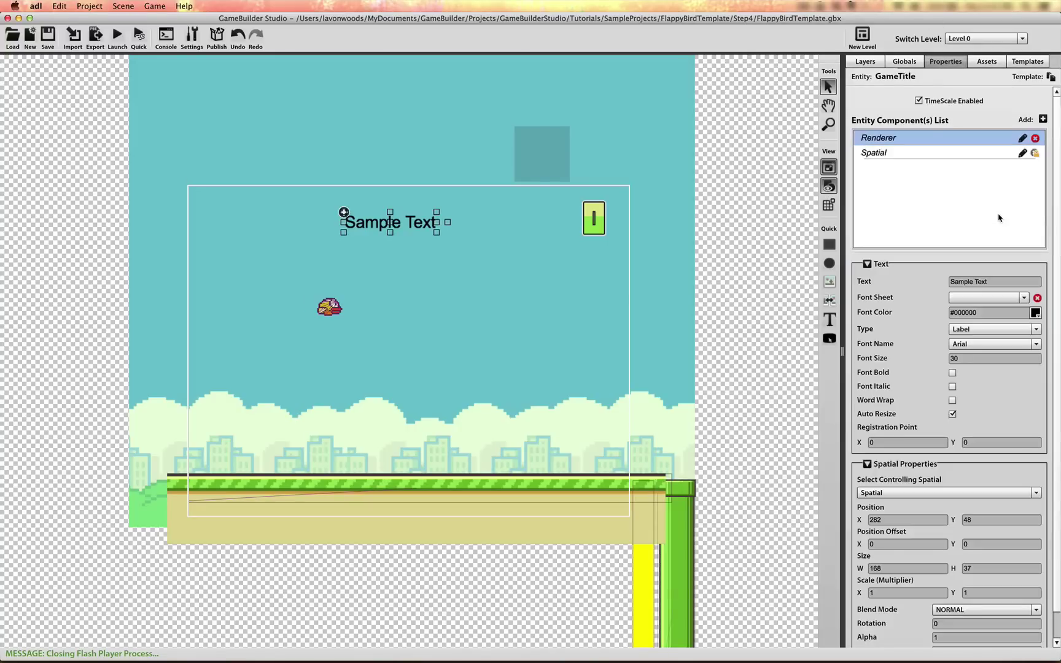
left_click(960, 281)
type("F")
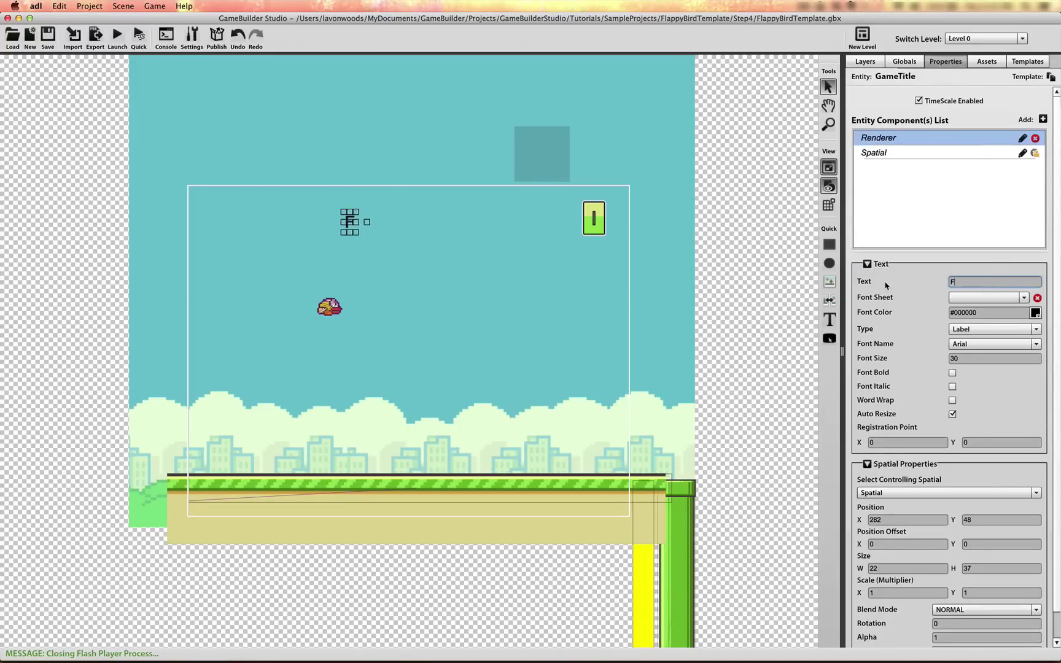
type("lappy B")
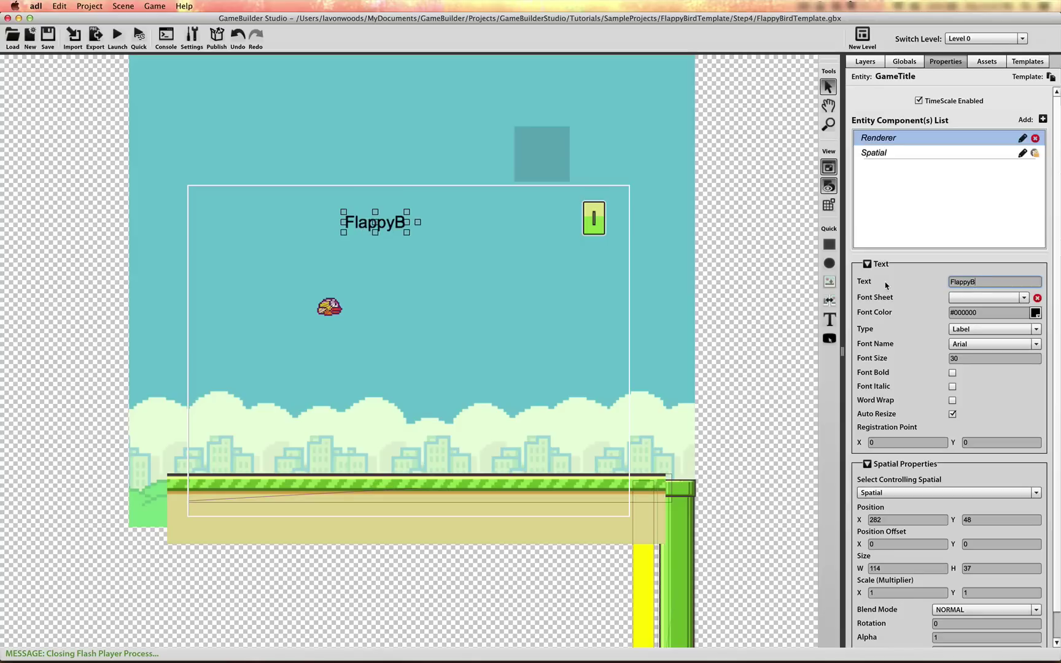
key("BackSpace")
type("Bird")
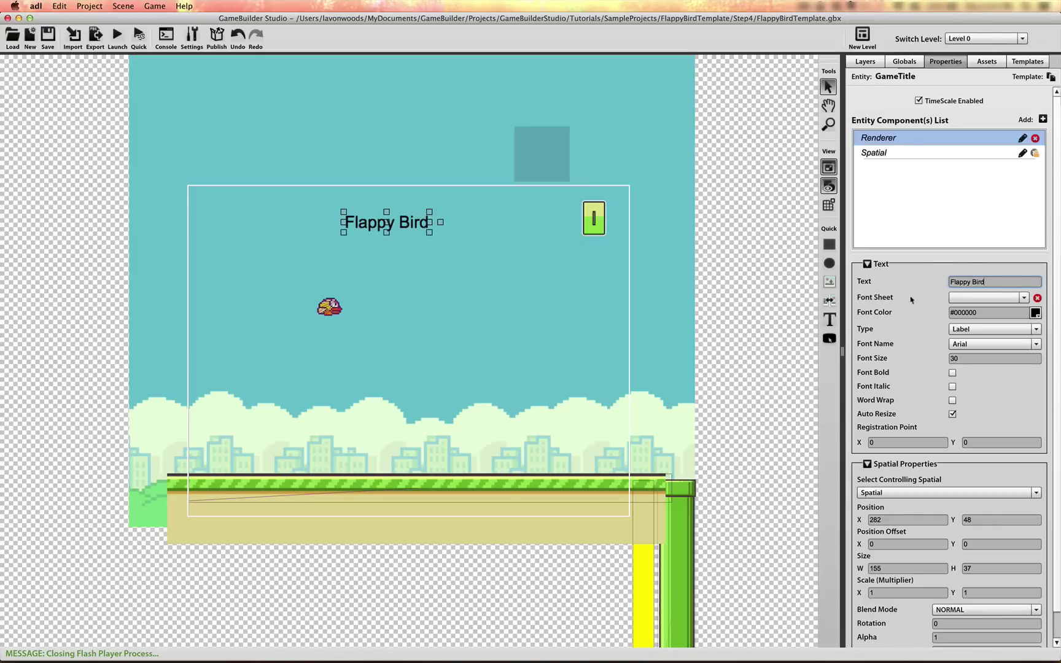
Step: Apply the FlappyBirdFontWhite font in white and move the title to the top (X 191, Y 22)
left_click(980, 299)
left_click(987, 312)
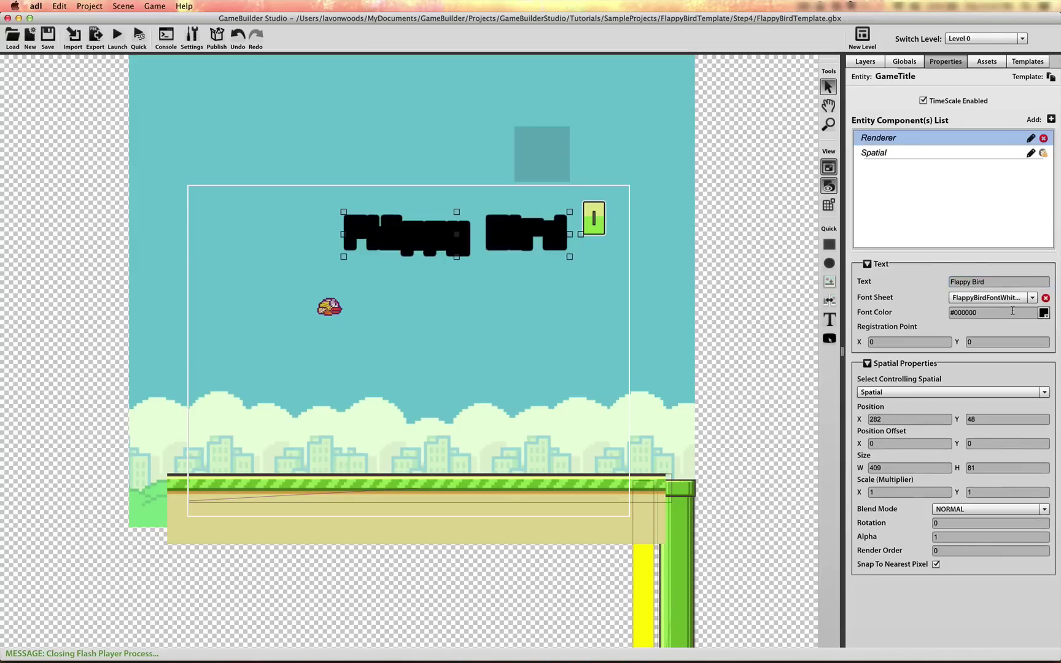
left_click(1043, 313)
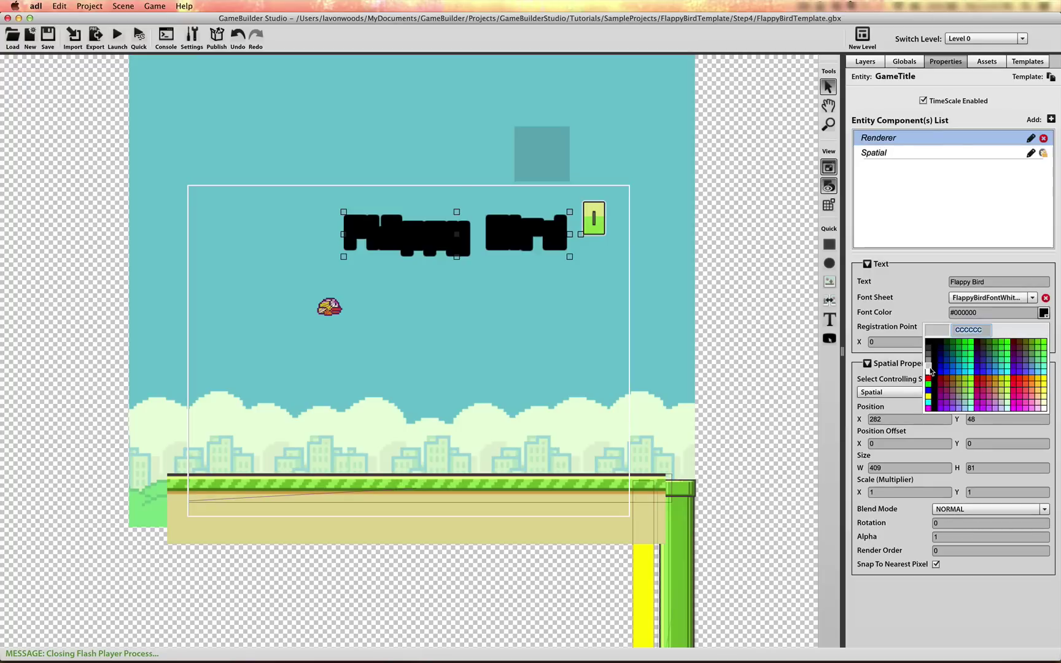
left_click(931, 371)
left_click_drag(529, 241, 480, 228)
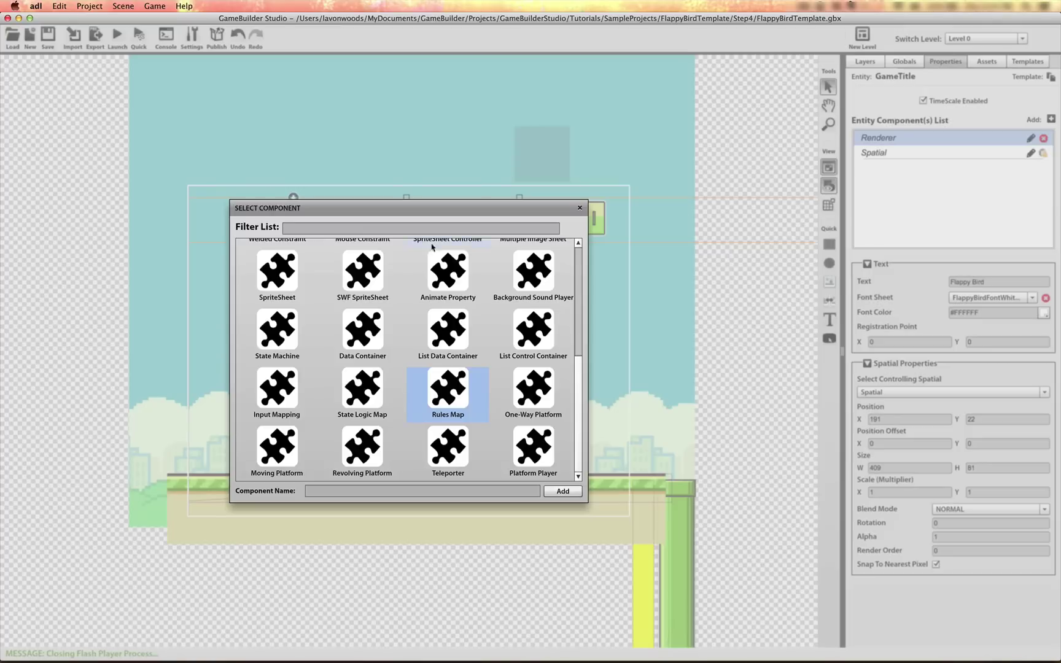
Step: Add a Rules Map component named Logic_Fade to GameTitle
left_click(415, 228)
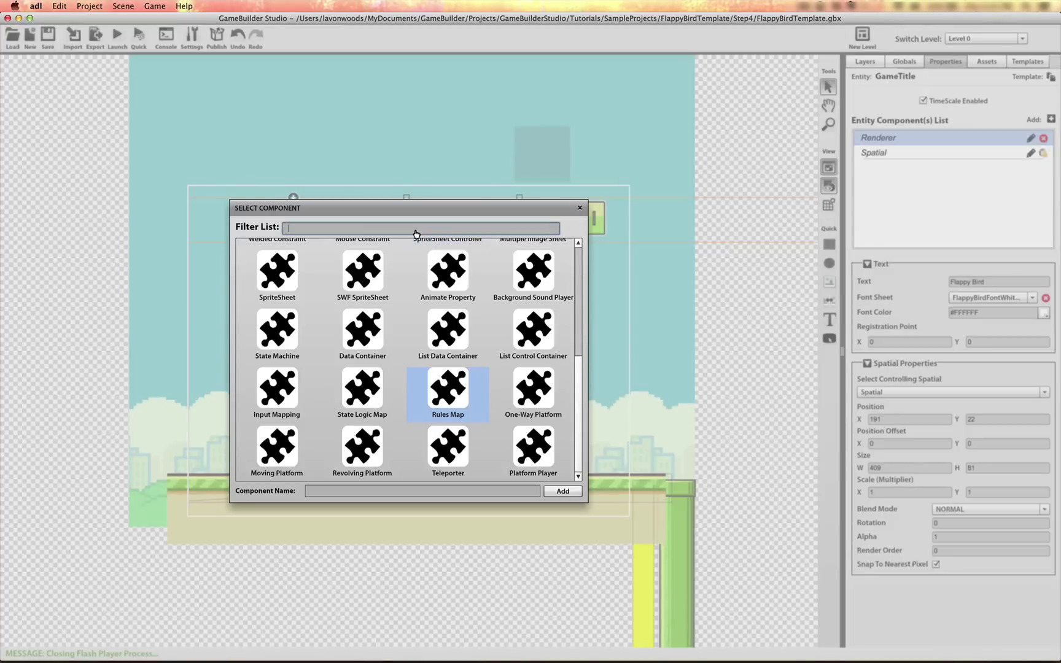
type("ru")
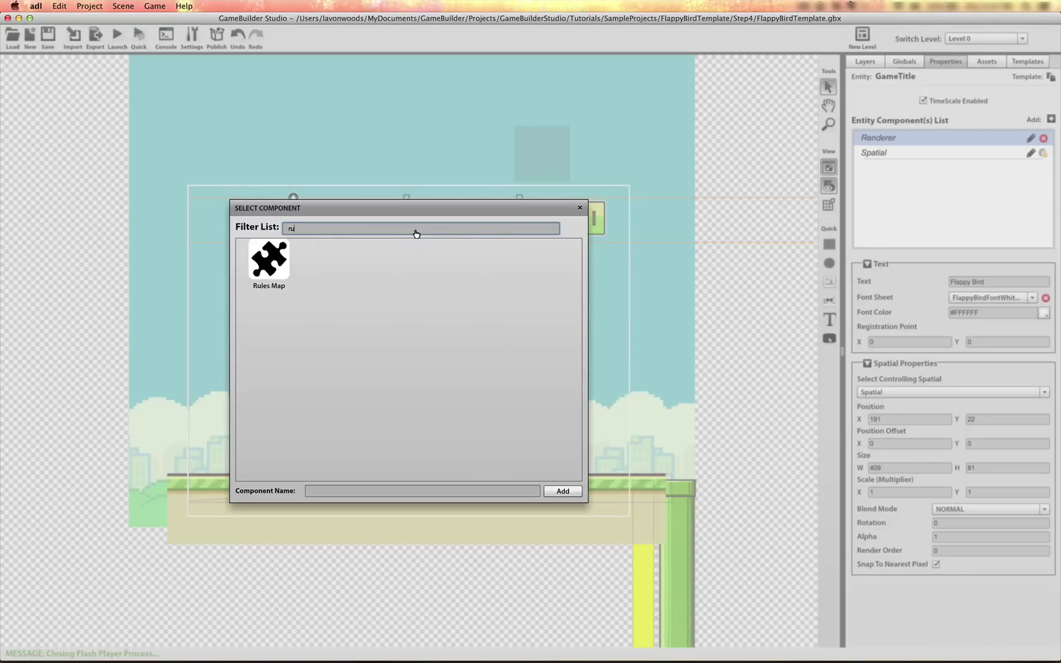
left_click(273, 277)
left_click(338, 493)
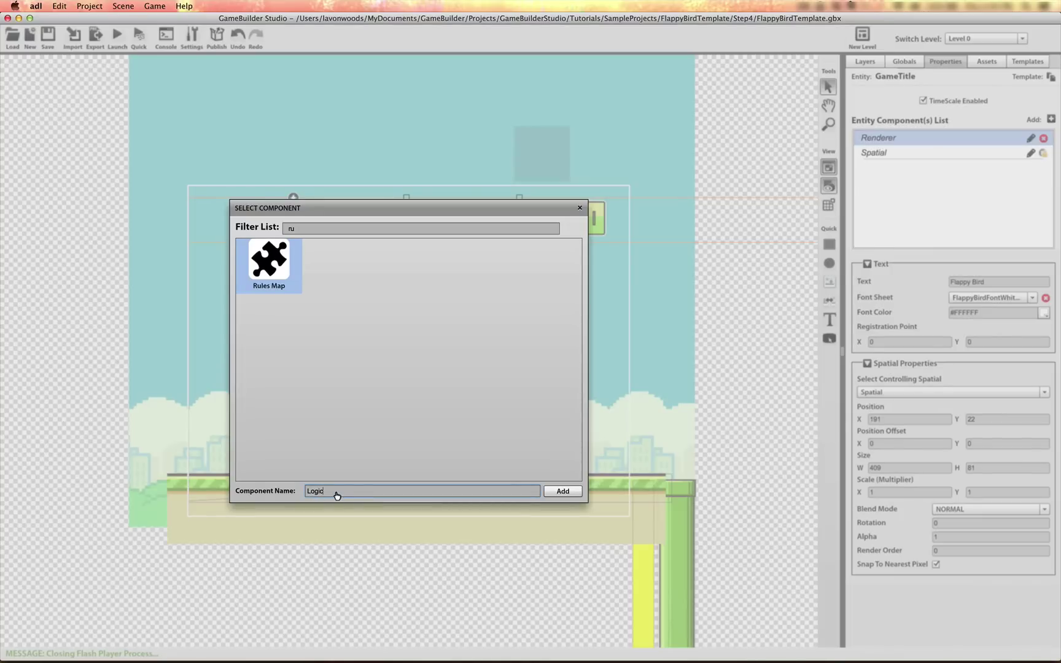
type("Logic_Fade")
left_click(562, 491)
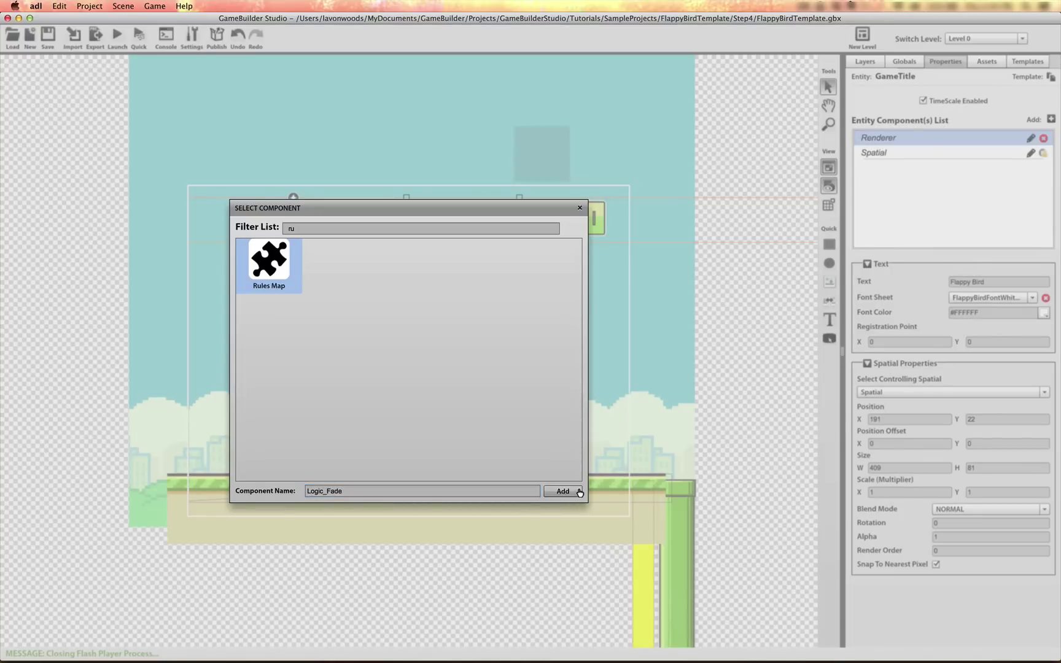
Step: Add a When Property condition to the Logic_Fade rule
left_click(1046, 281)
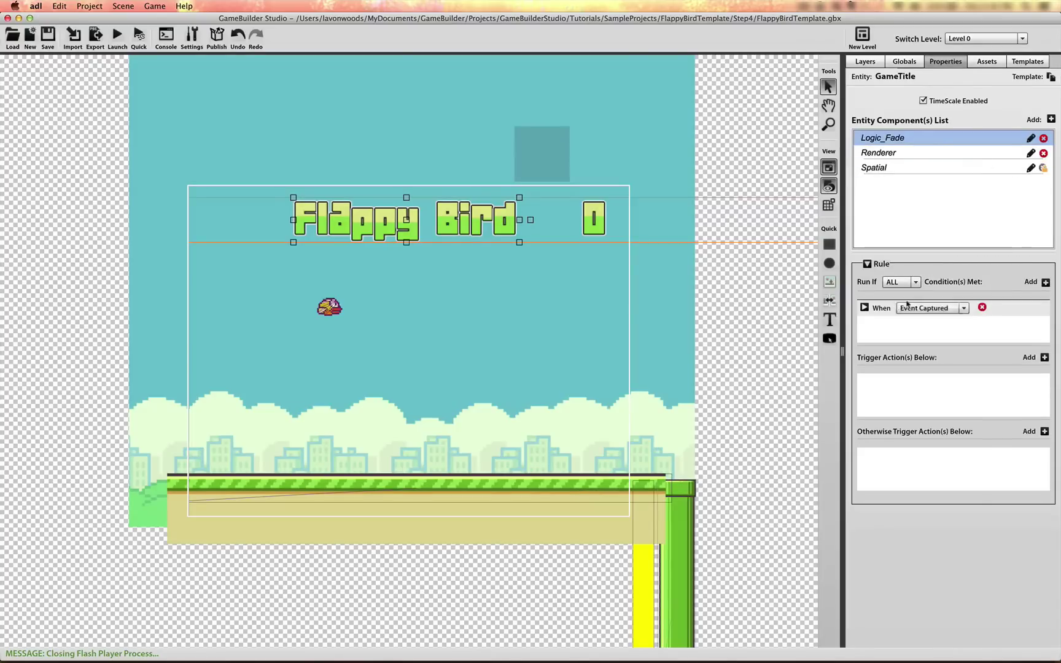
left_click(932, 307)
left_click(906, 323)
left_click(864, 307)
left_click(922, 327)
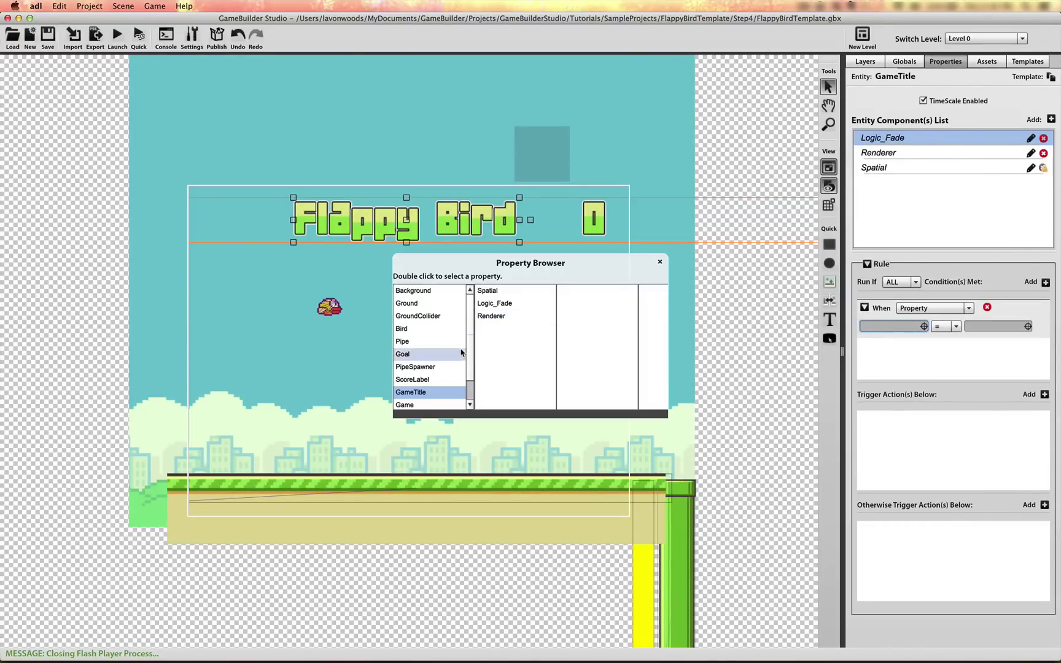
Step: Make the condition check #Bird.Properties.isFlying equals 1, then add a trigger action
left_click(449, 331)
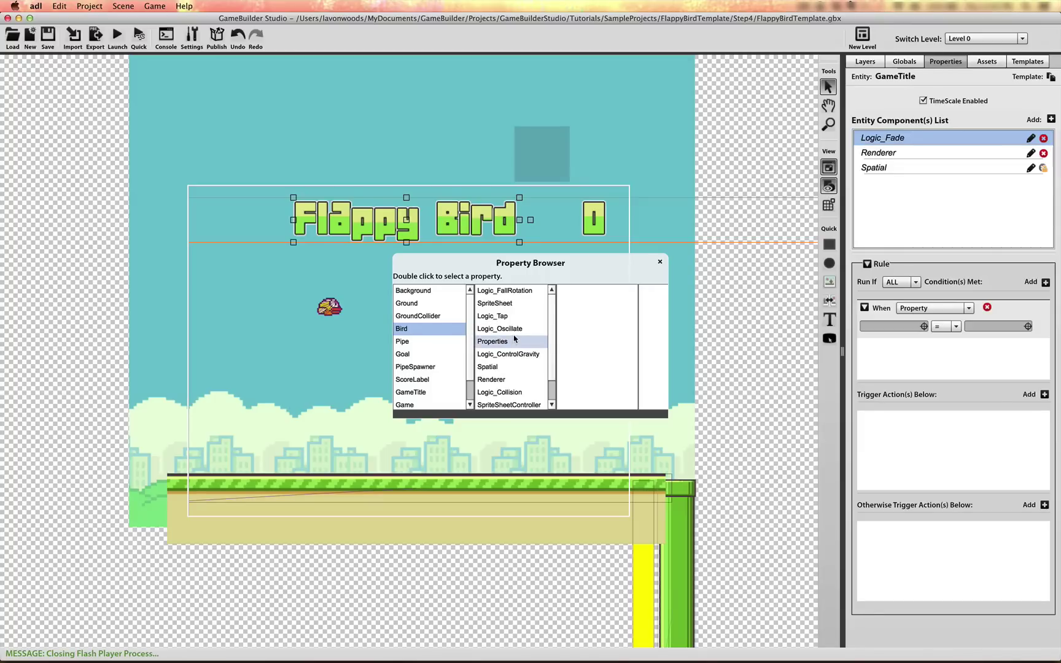
scroll(514, 339, "down", 2)
scroll(551, 320, "up", 2)
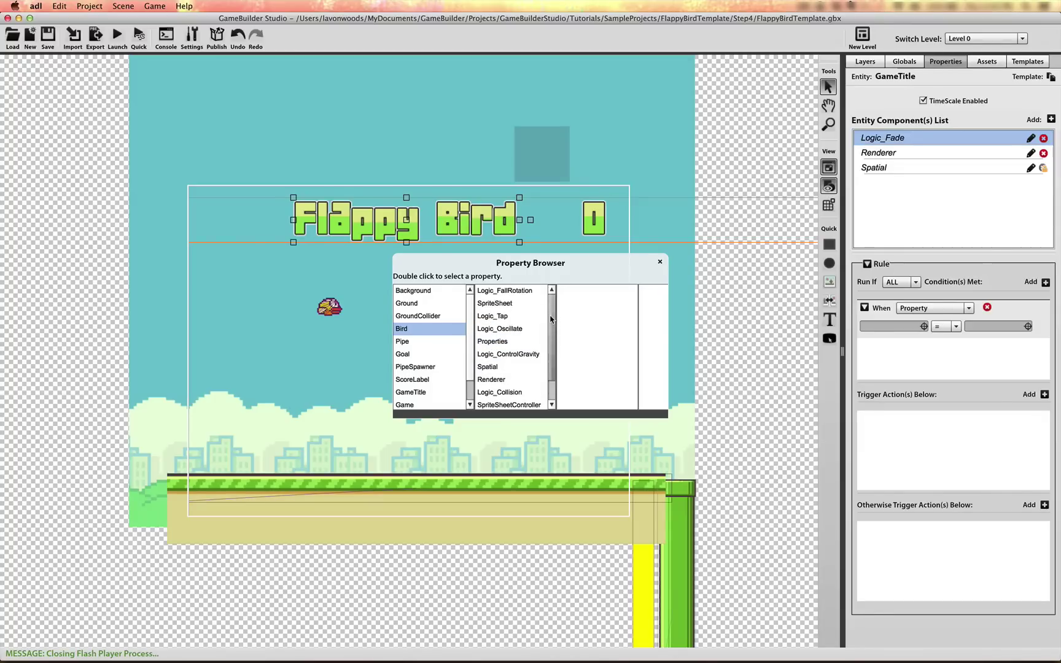
scroll(551, 319, "down", 2)
left_click(505, 316)
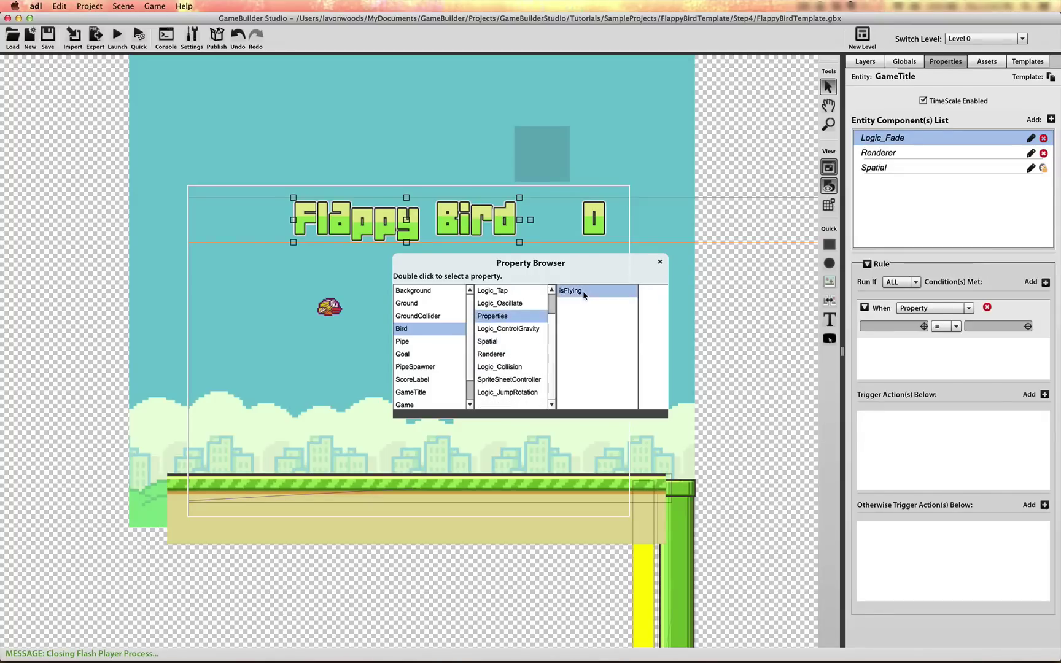
double_click(571, 291)
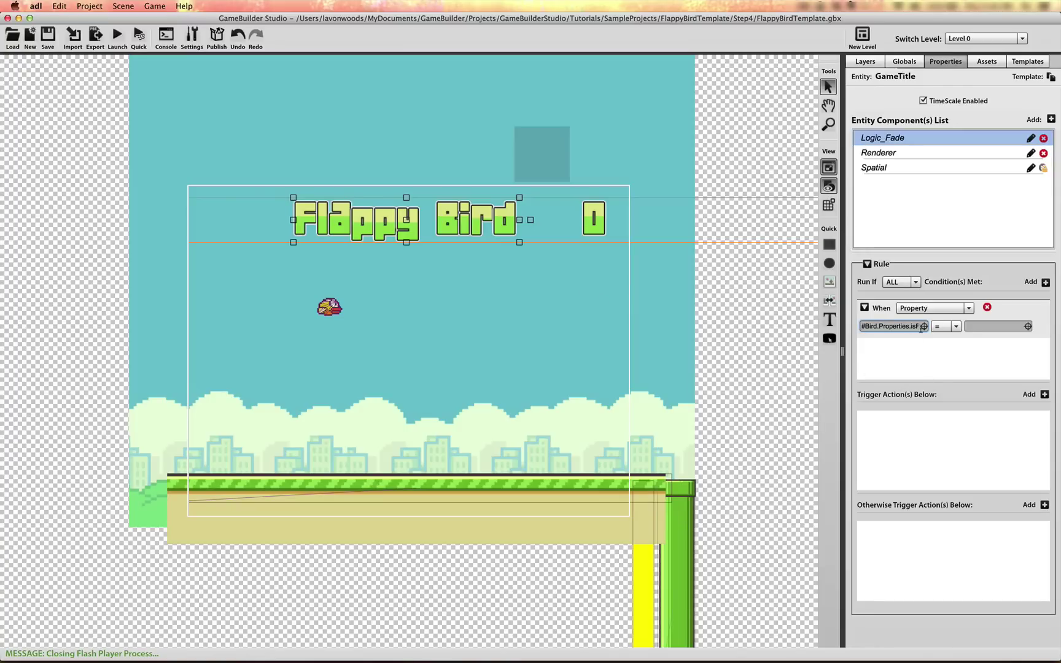
left_click(974, 328)
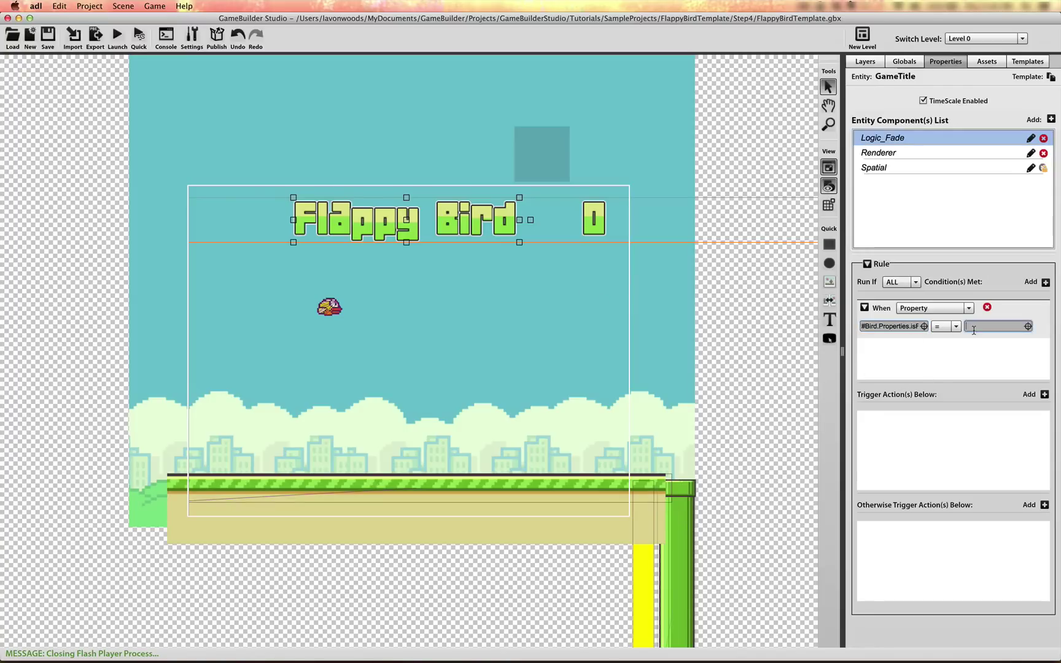
left_click(1044, 396)
left_click(979, 439)
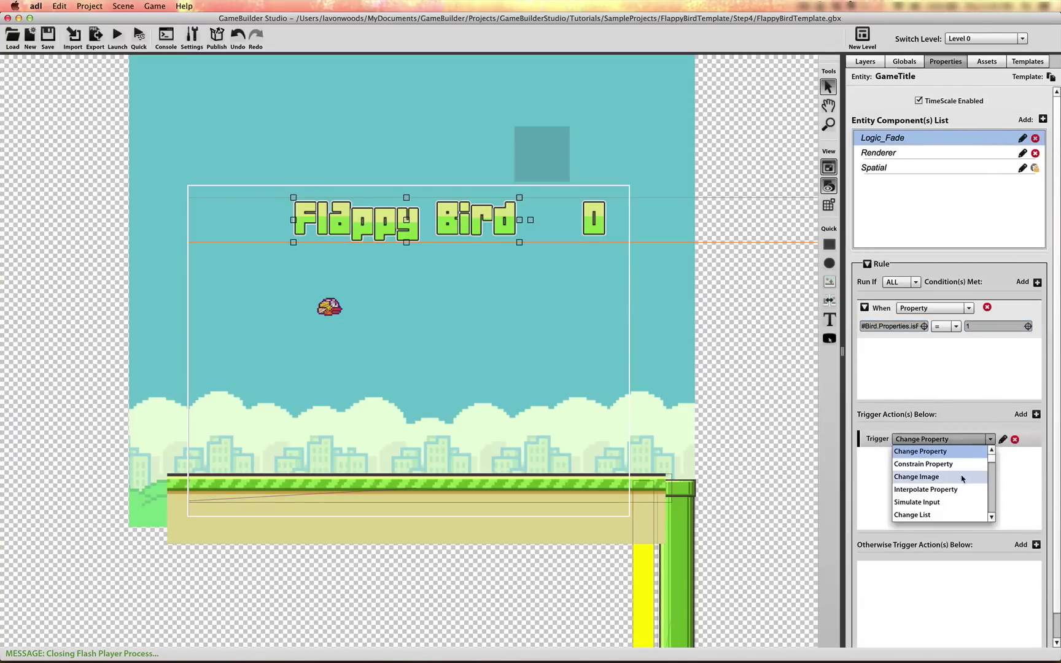
Step: Make the trigger an Interpolate Property action animating GameTitle's alpha
left_click(925, 489)
left_click(1003, 440)
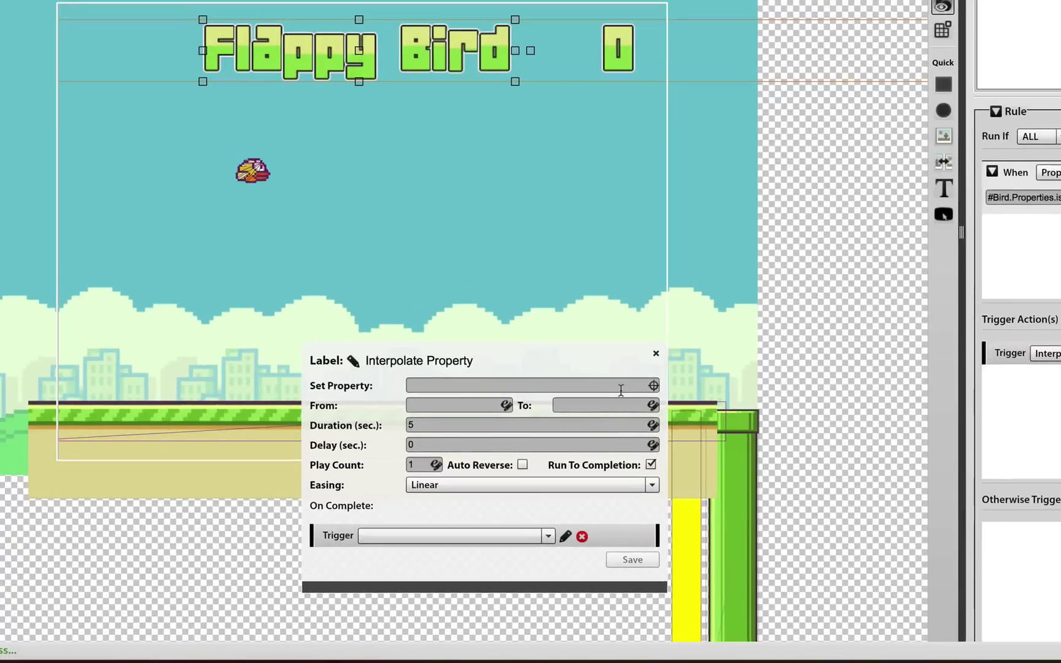
left_click(653, 387)
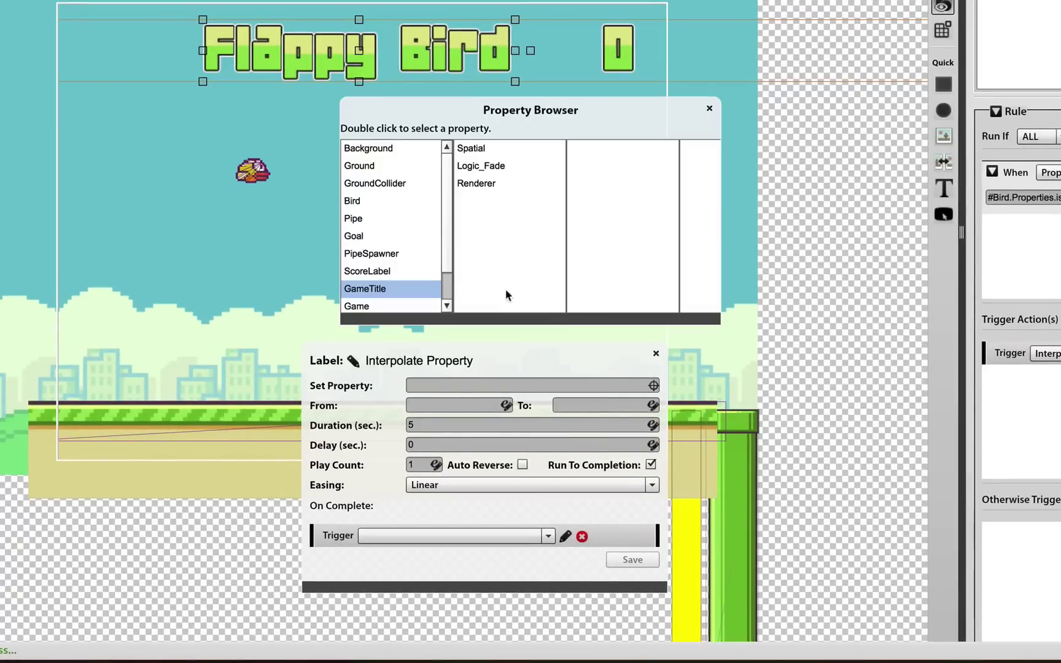
left_click(491, 183)
left_click(597, 151)
double_click(597, 151)
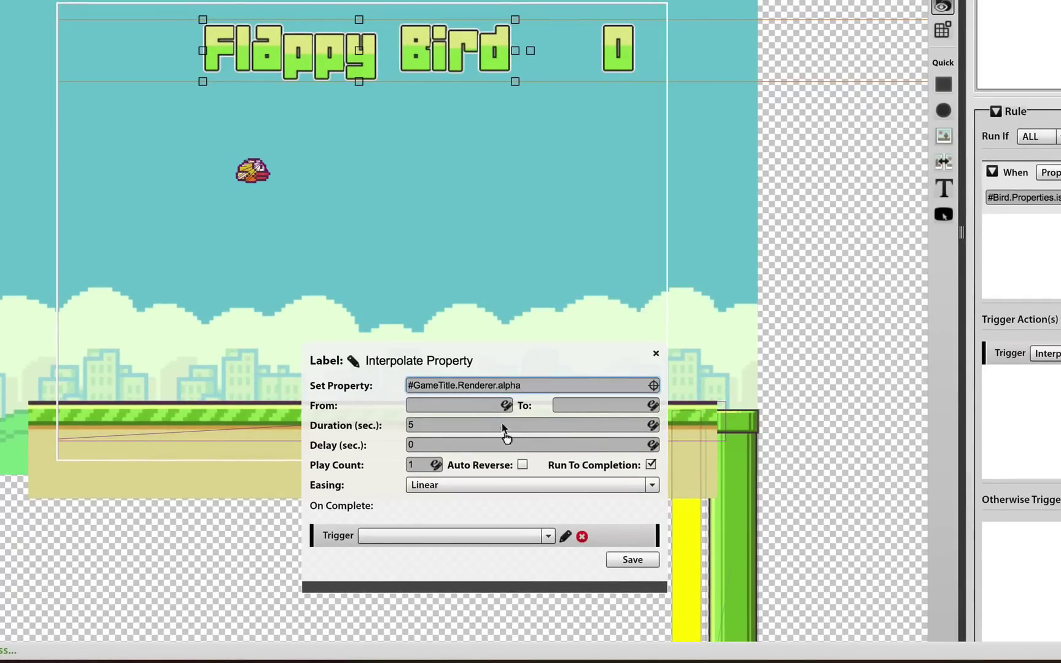
Step: Insert GameTitle's Renderer alpha as the starting-value expression
left_click(506, 405)
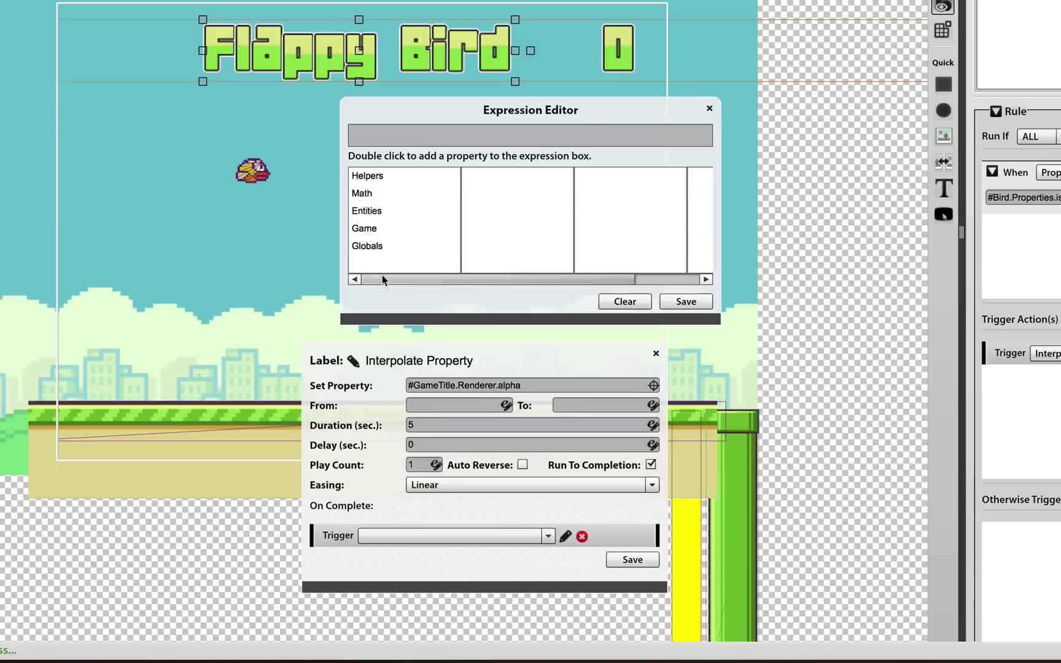
left_click(380, 228)
left_click(378, 210)
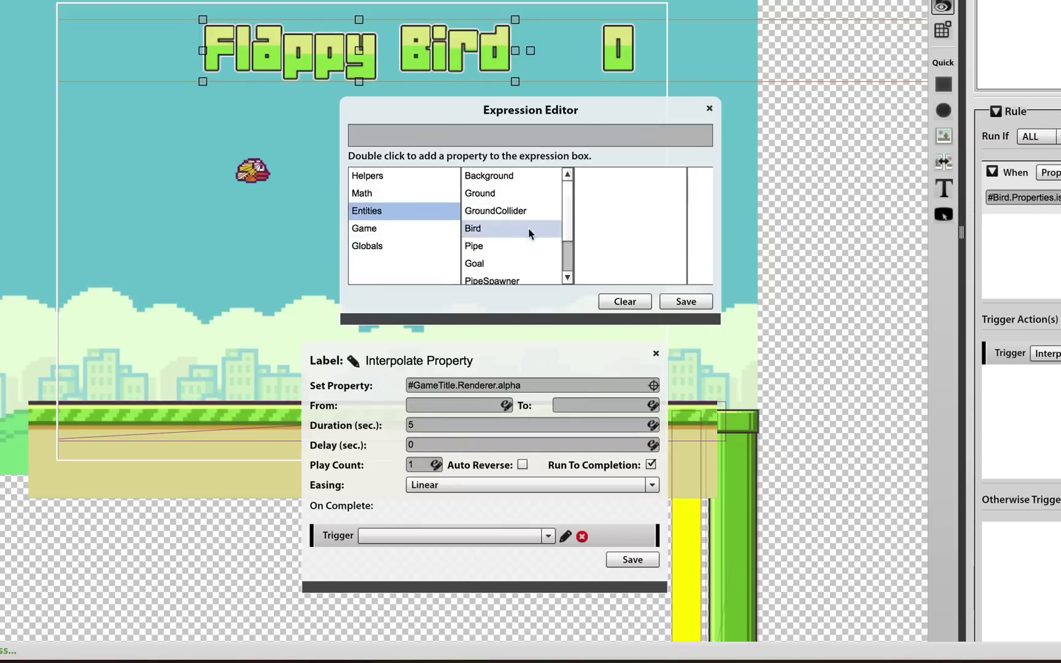
scroll(528, 228, "down", 1)
left_click(527, 264)
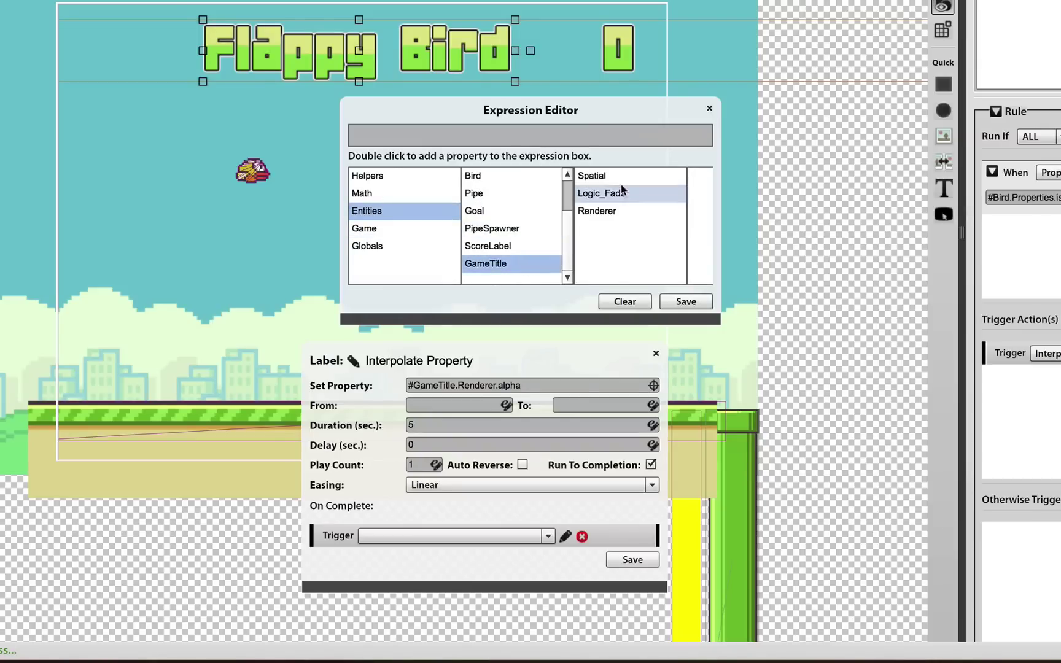
left_click(622, 210)
double_click(642, 177)
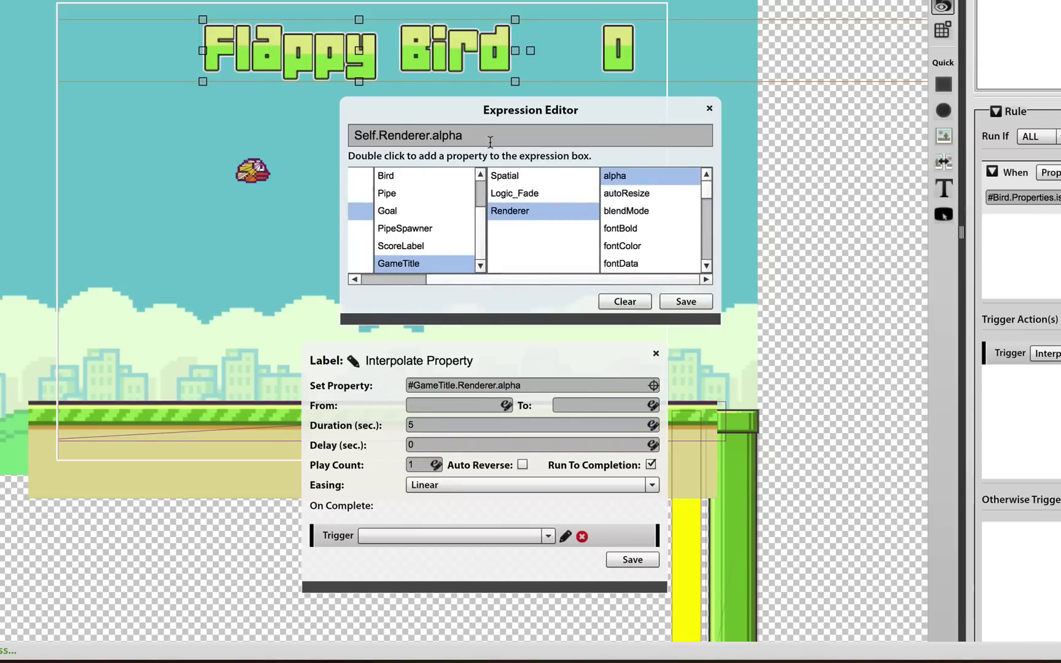
left_click(682, 301)
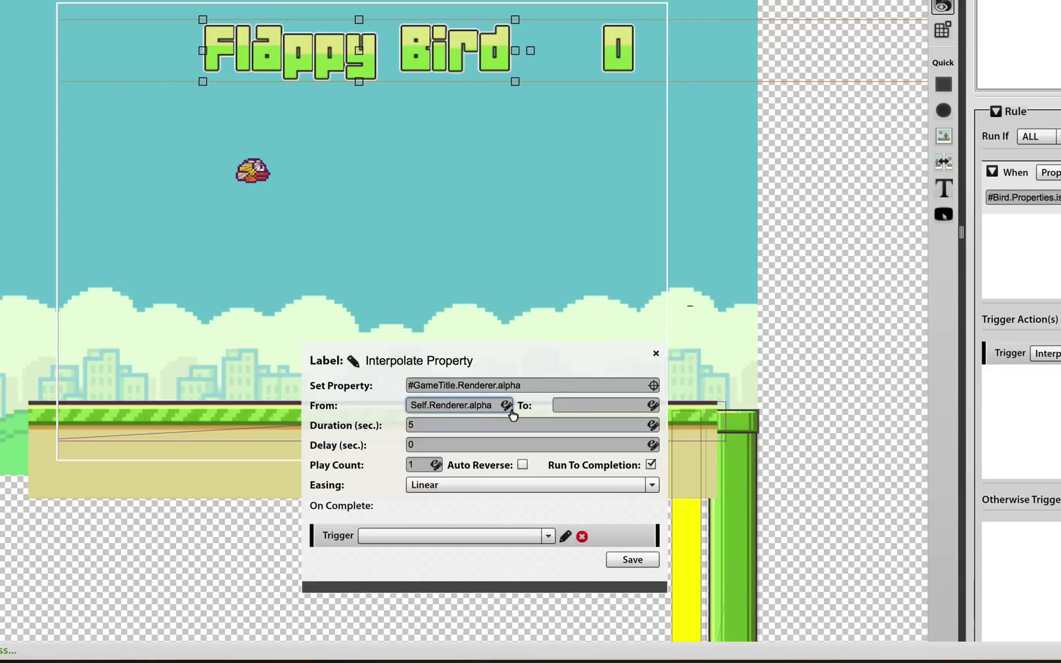
Step: Set the interpolation From 1, To 0, with Duration 2
left_click_drag(493, 407, 407, 407)
type("a")
type("1")
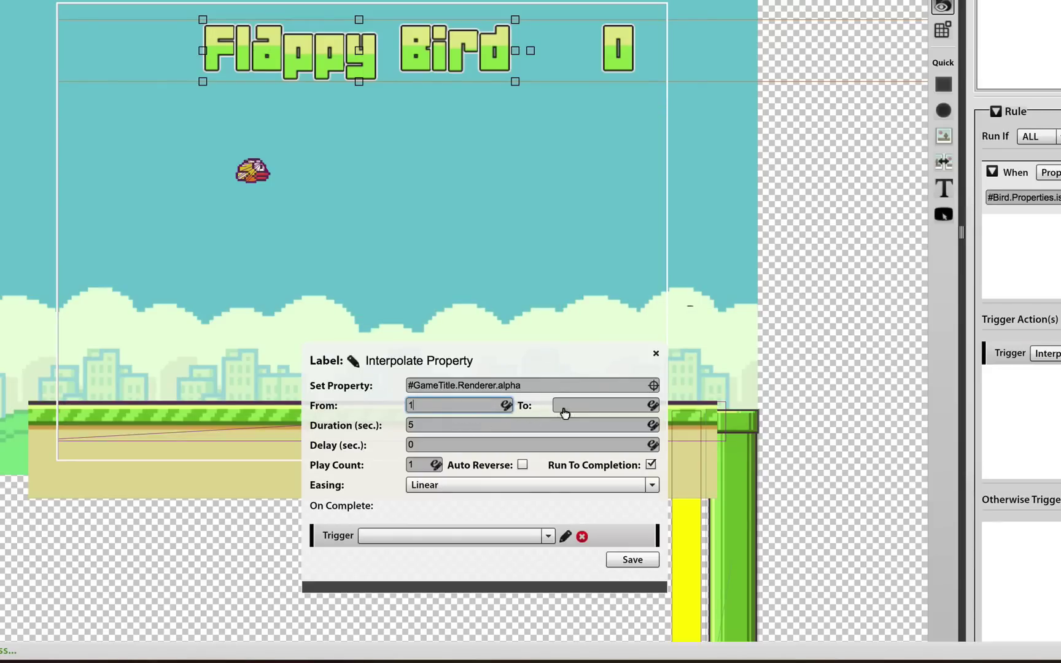
left_click(571, 407)
type("0")
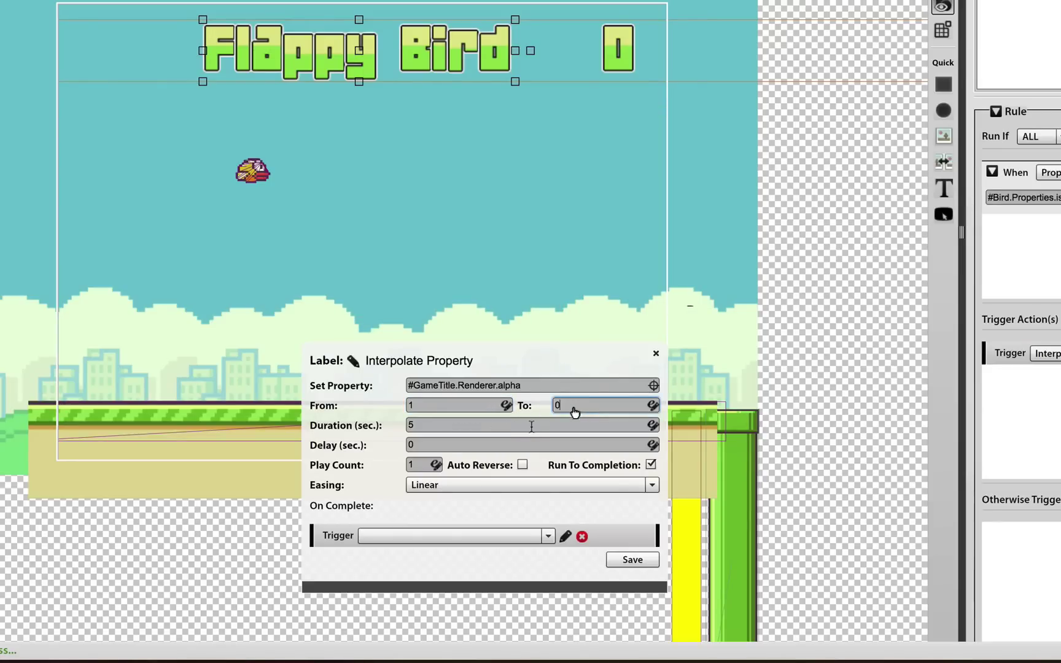
double_click(417, 426)
type("2")
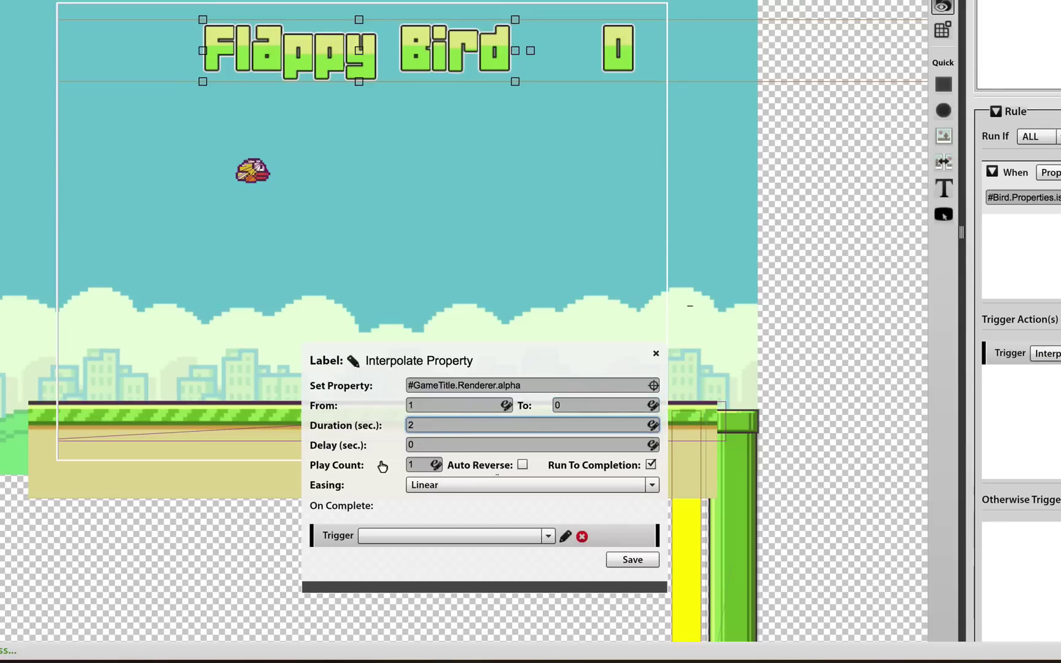
Step: Set the completion action to Destroy and label the action FadeOut
left_click(420, 469)
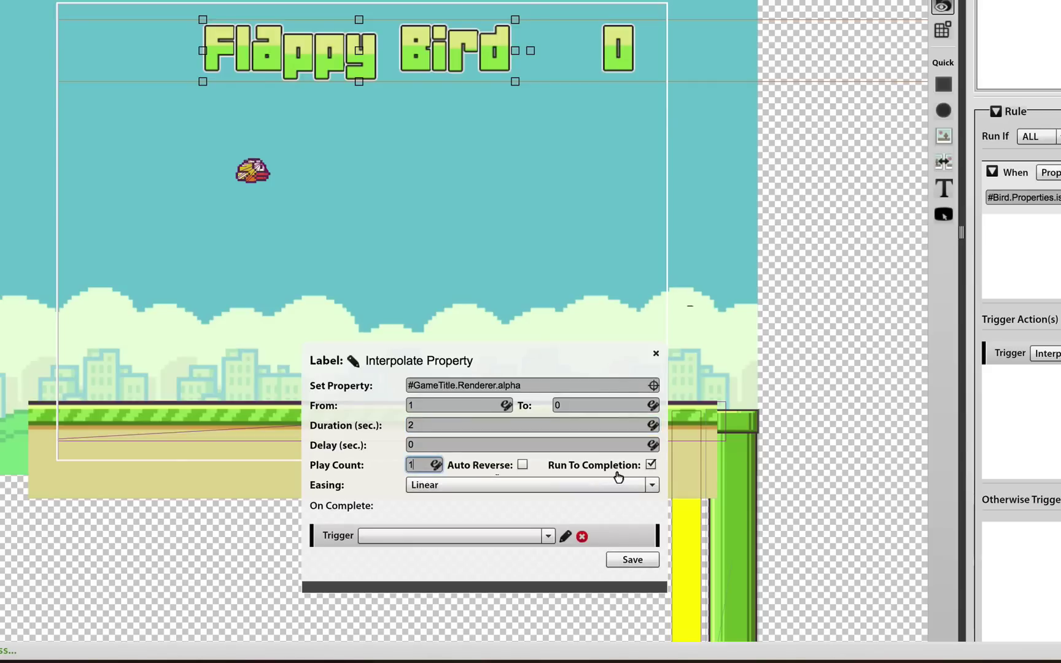
left_click(508, 534)
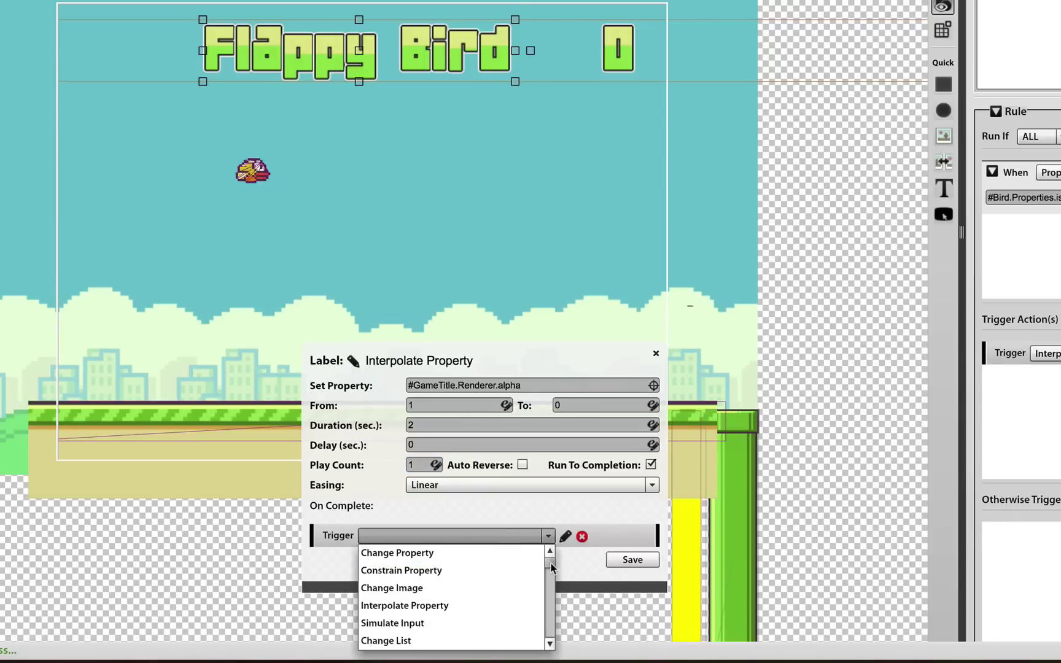
left_click_drag(551, 564, 551, 588)
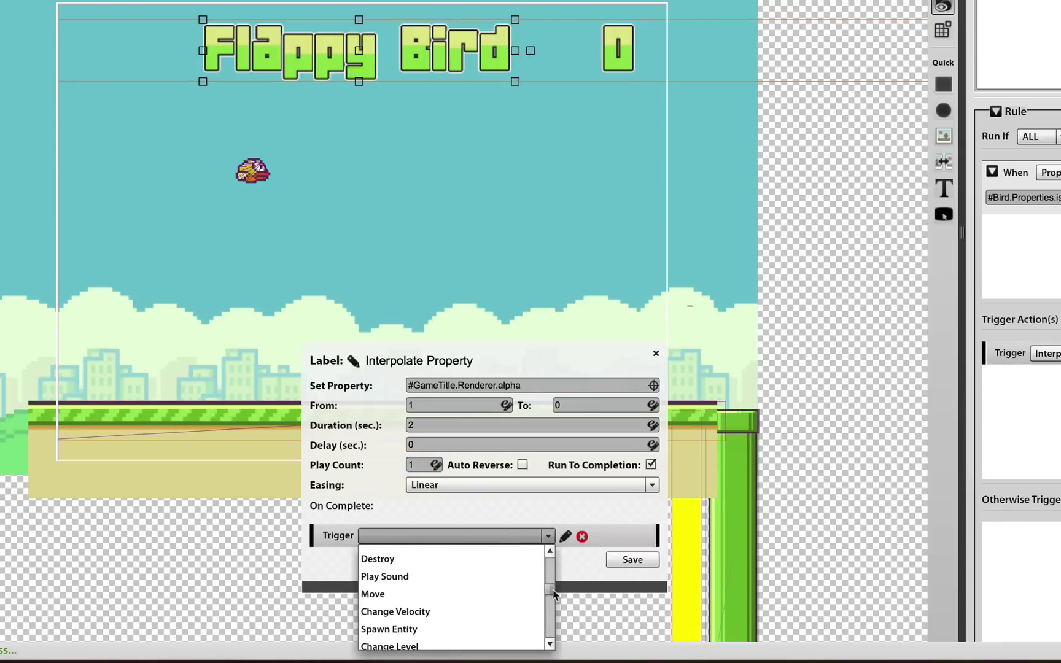
left_click(511, 576)
left_click(539, 541)
left_click(549, 552)
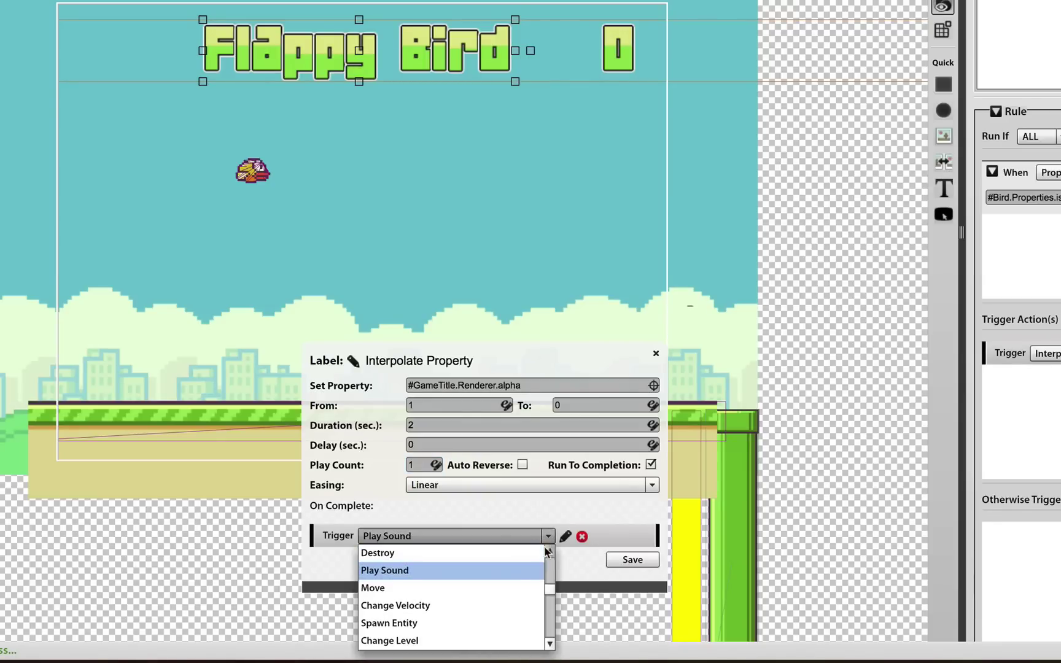
left_click(477, 553)
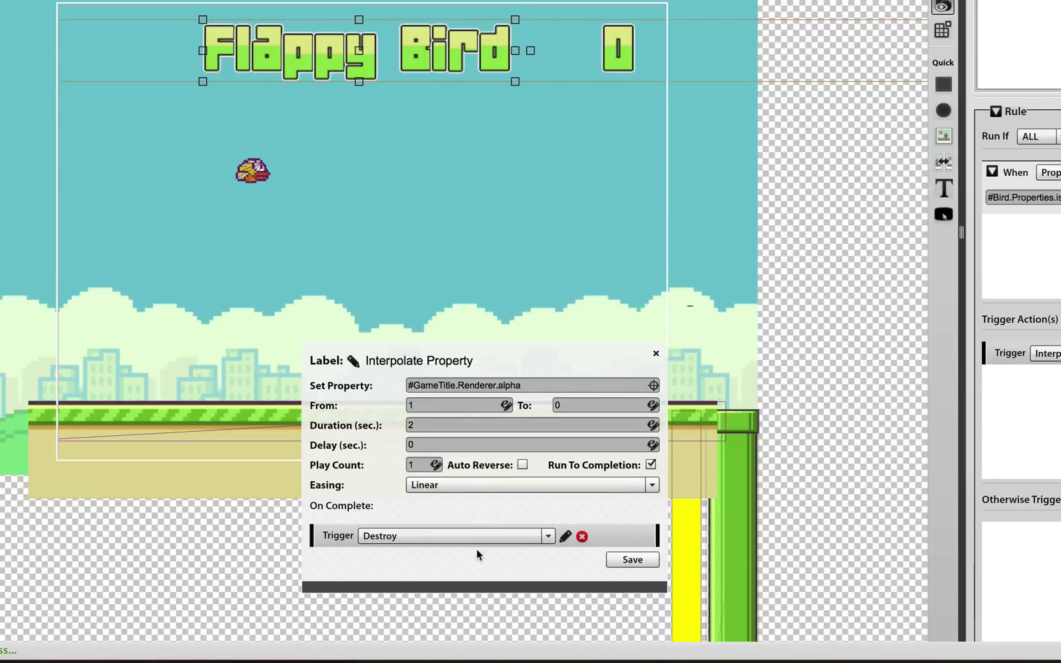
left_click(354, 362)
type("FadeOut")
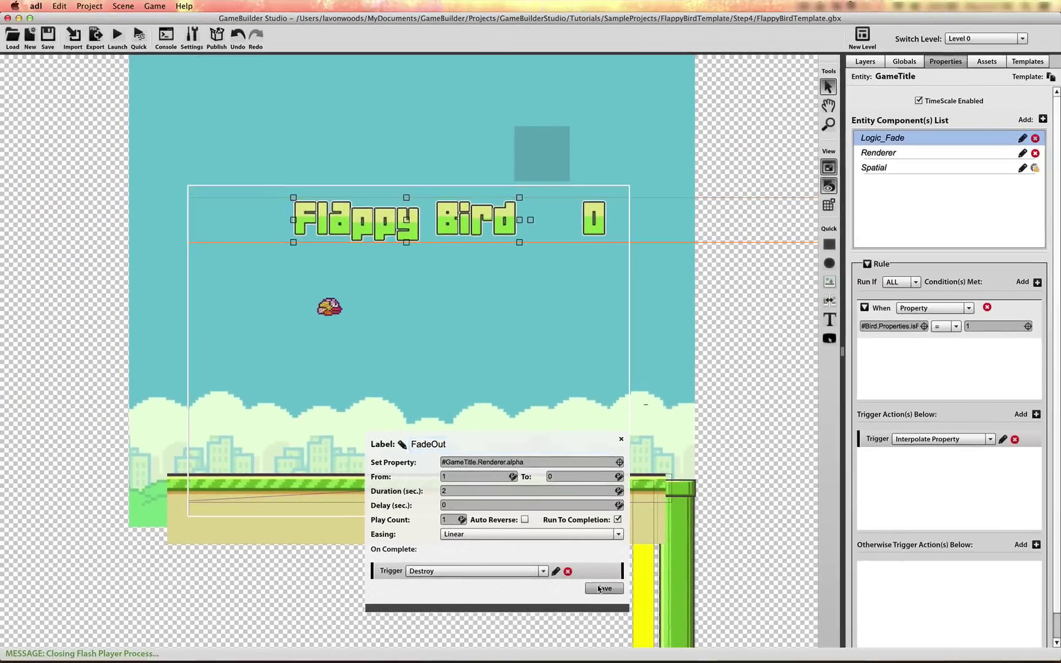
Step: Save the FadeOut action and start a Quick playtest in Flash Player
left_click(509, 131)
left_click(140, 35)
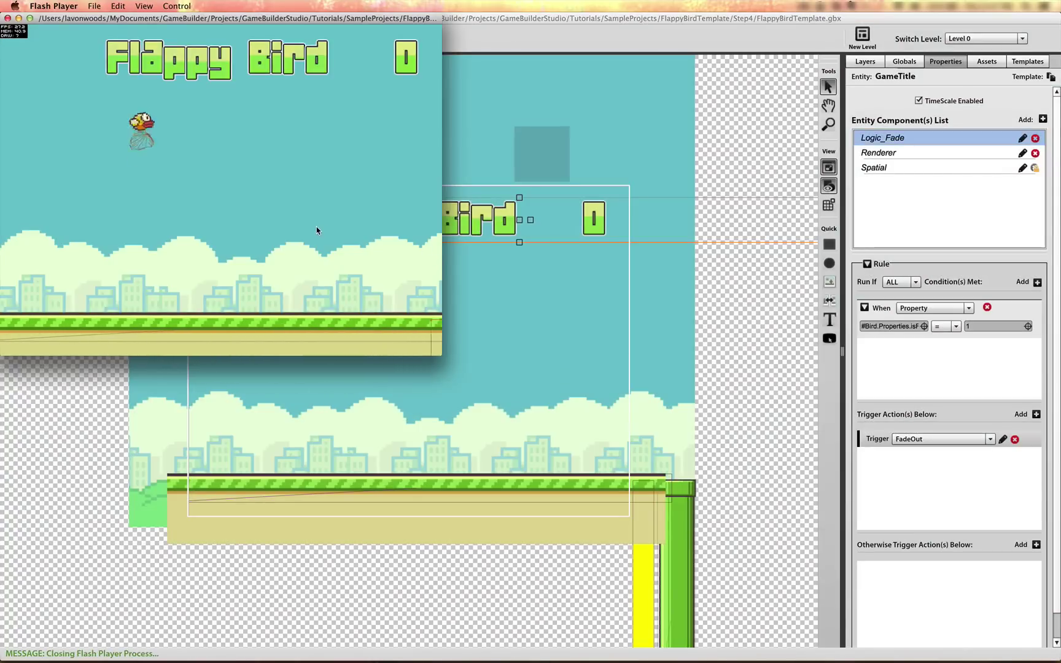
left_click(317, 230)
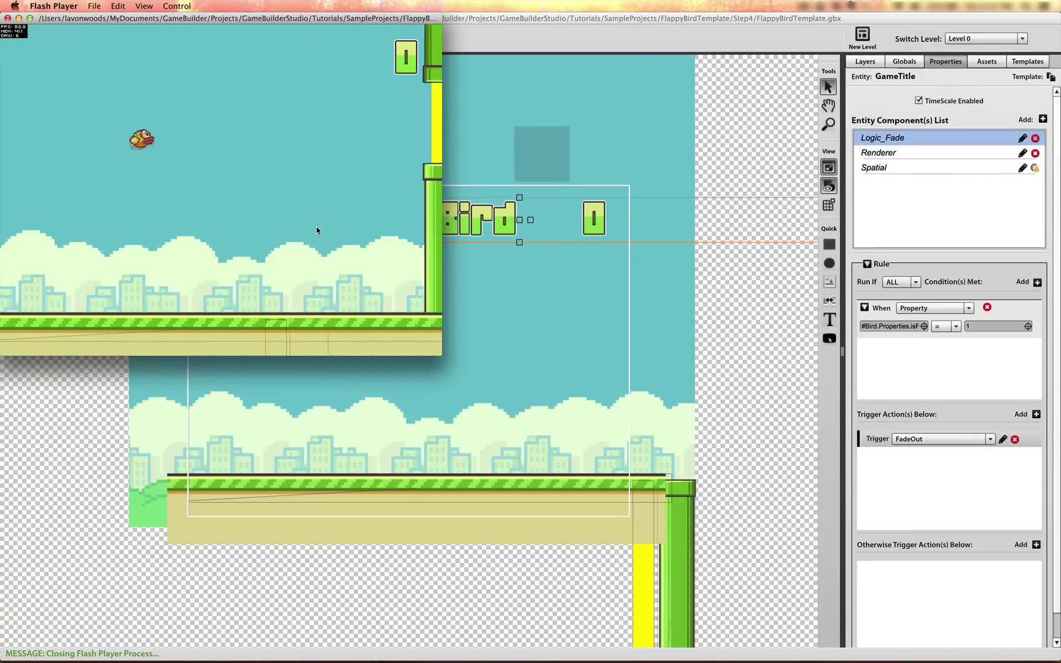
Step: Flap the bird through the pipes to a score of 4, then close the player
left_click(317, 230)
left_click(316, 231)
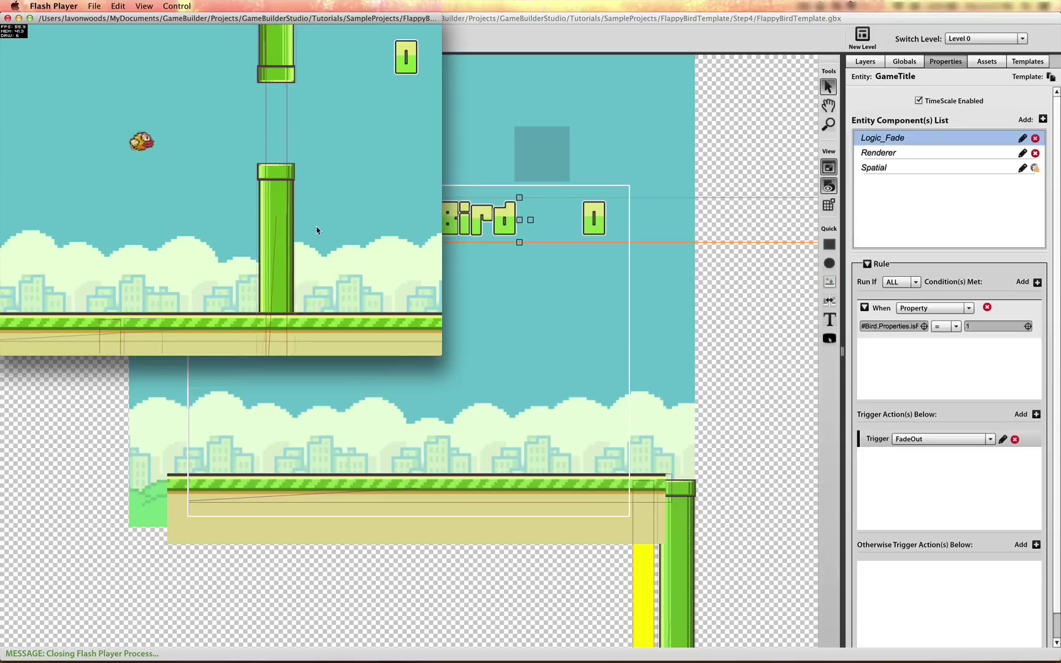
left_click(316, 230)
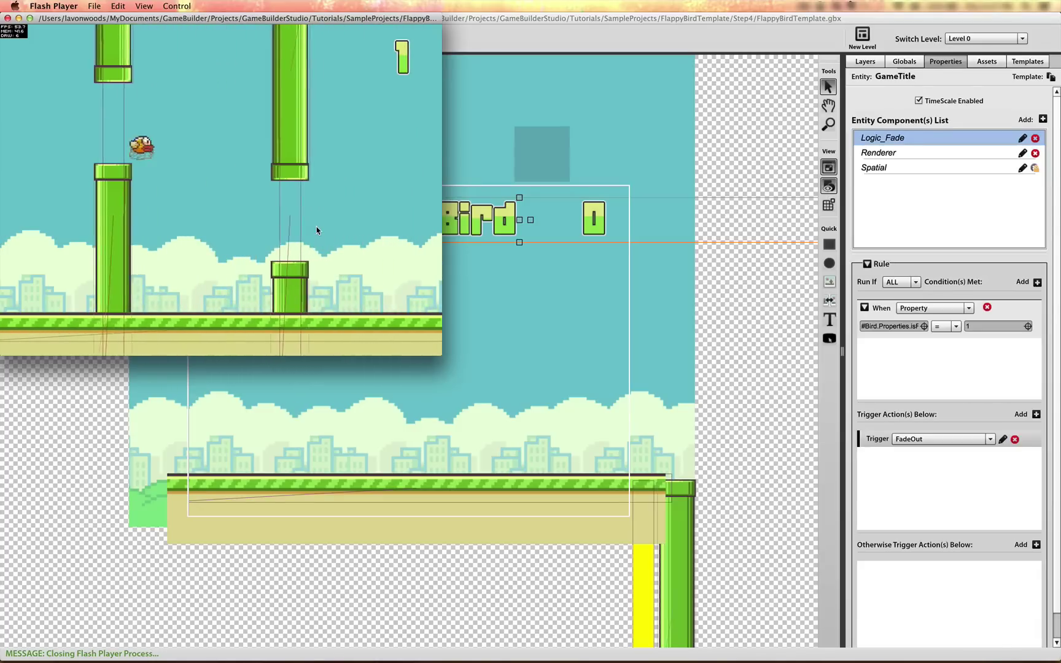
left_click(316, 230)
left_click(316, 230)
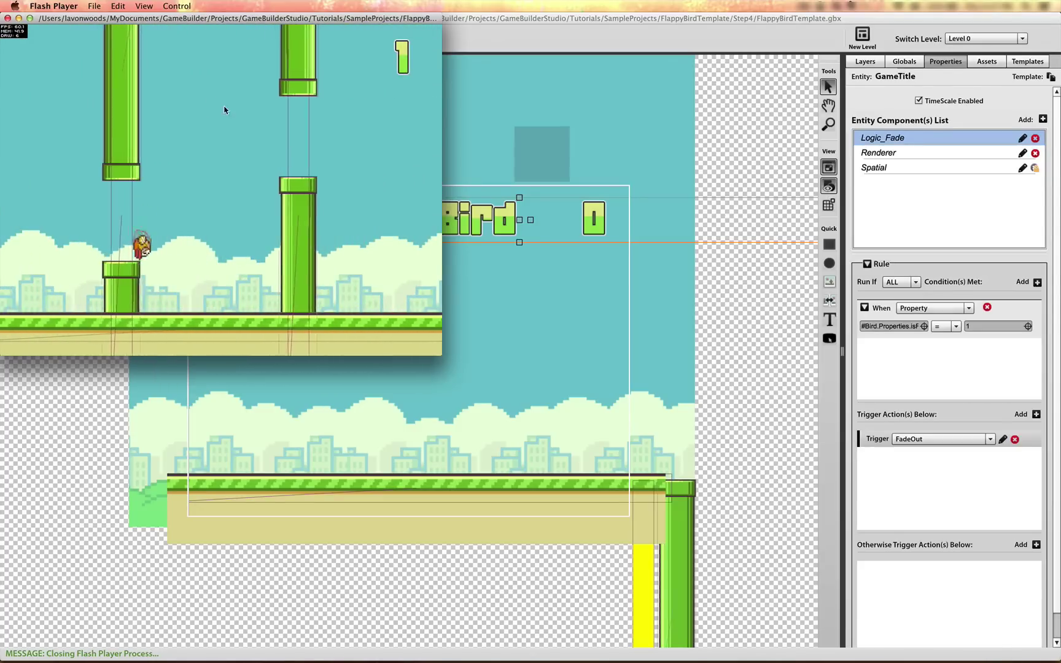
left_click(212, 174)
left_click(213, 175)
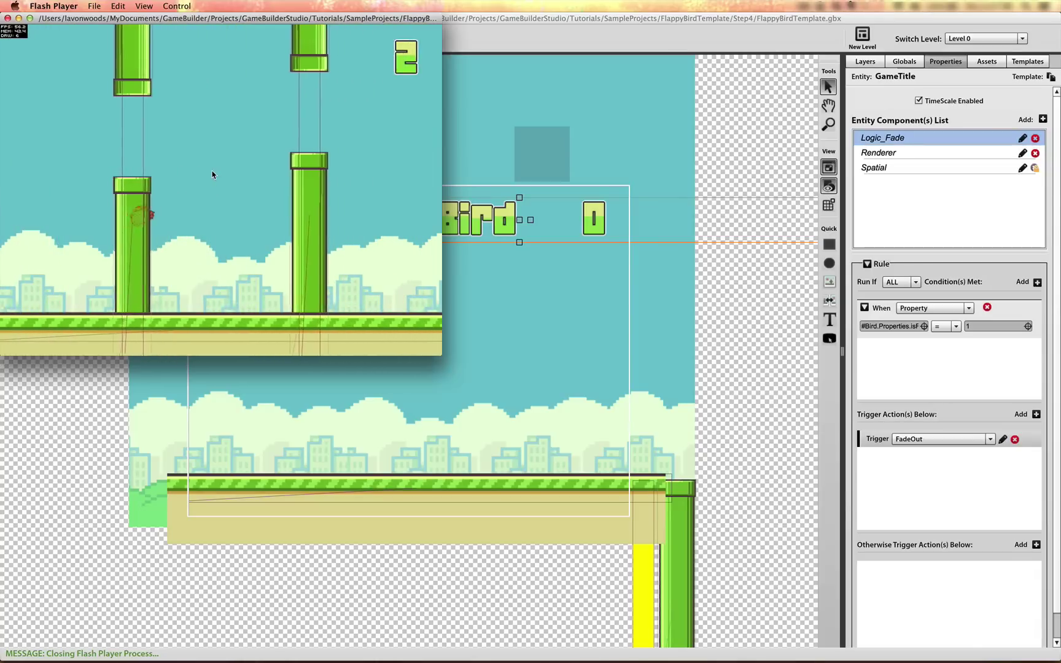
left_click(212, 172)
left_click(212, 172)
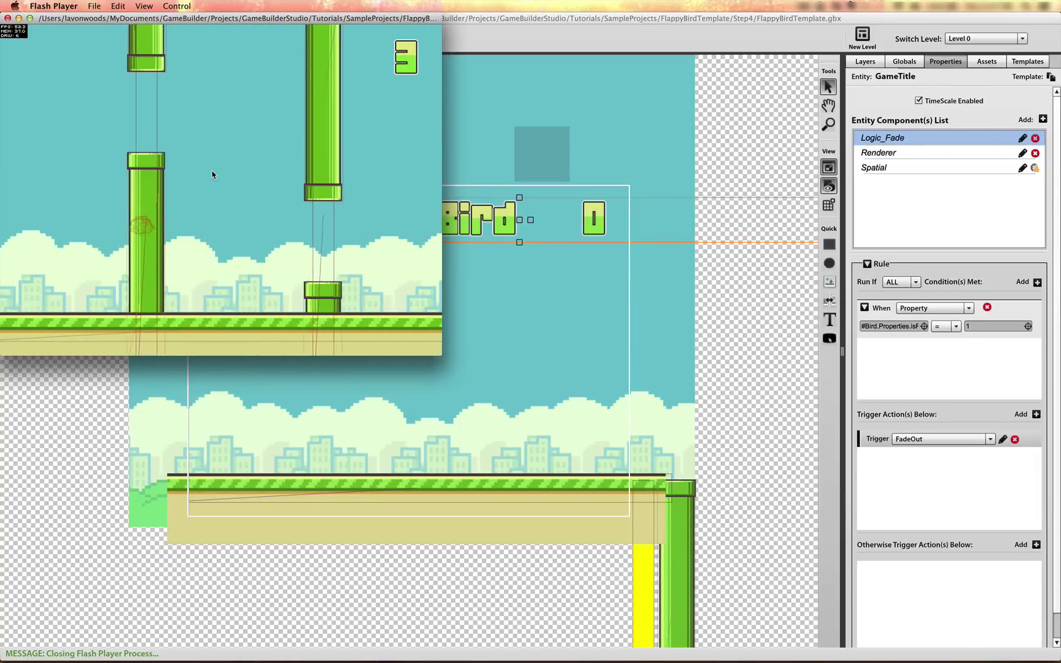
left_click(204, 176)
left_click(204, 175)
left_click(203, 175)
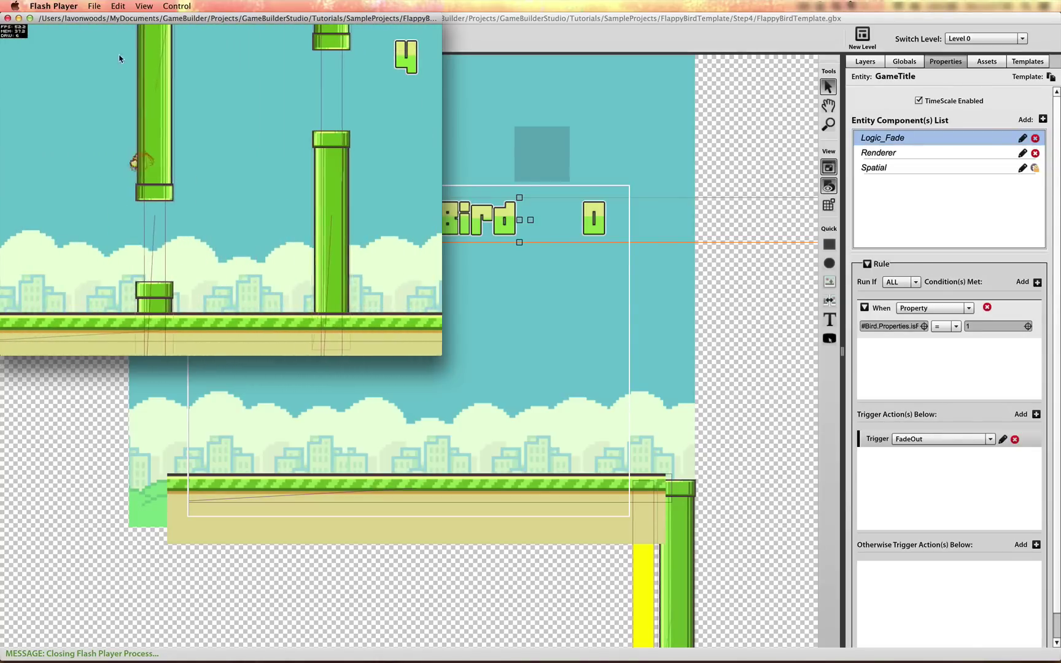
left_click(8, 18)
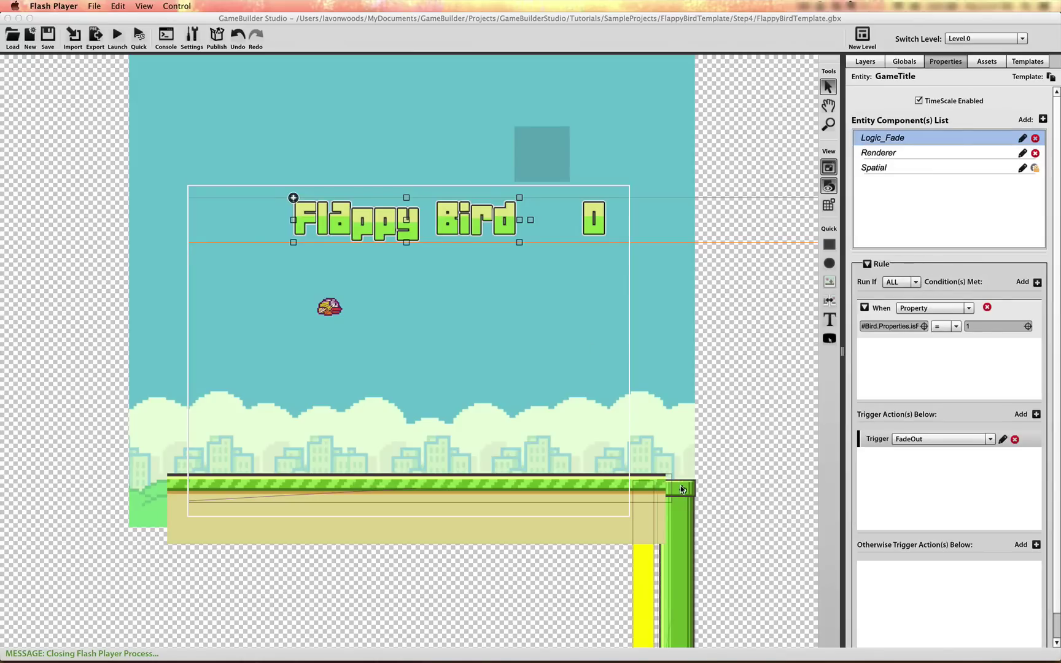
Step: Select the pipe, then the Bird to show the Bird's components
left_click(690, 506)
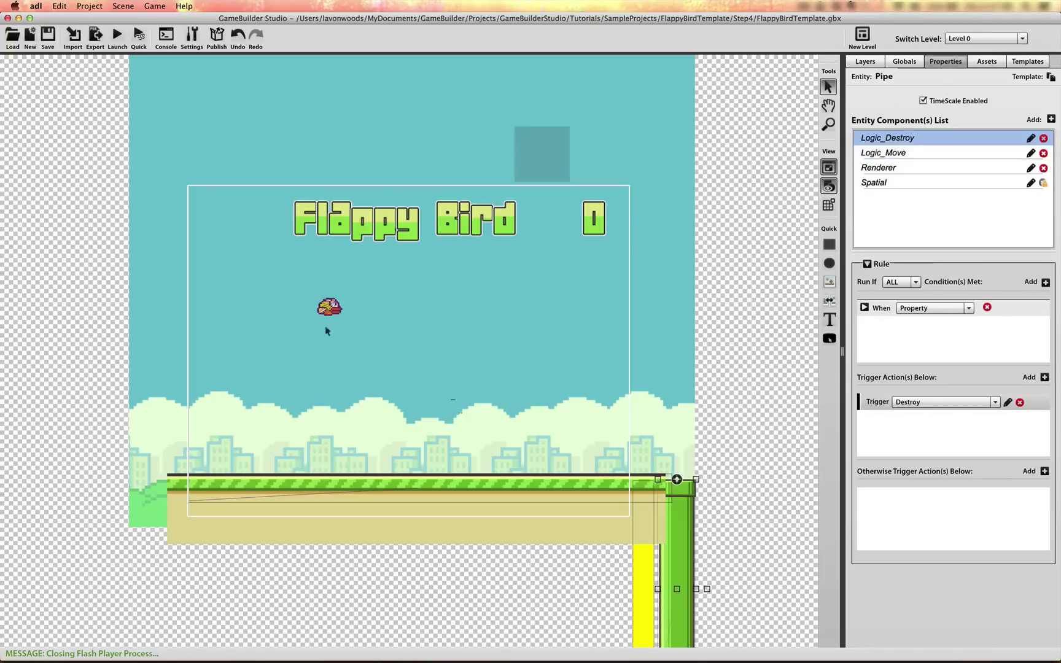
left_click(330, 307)
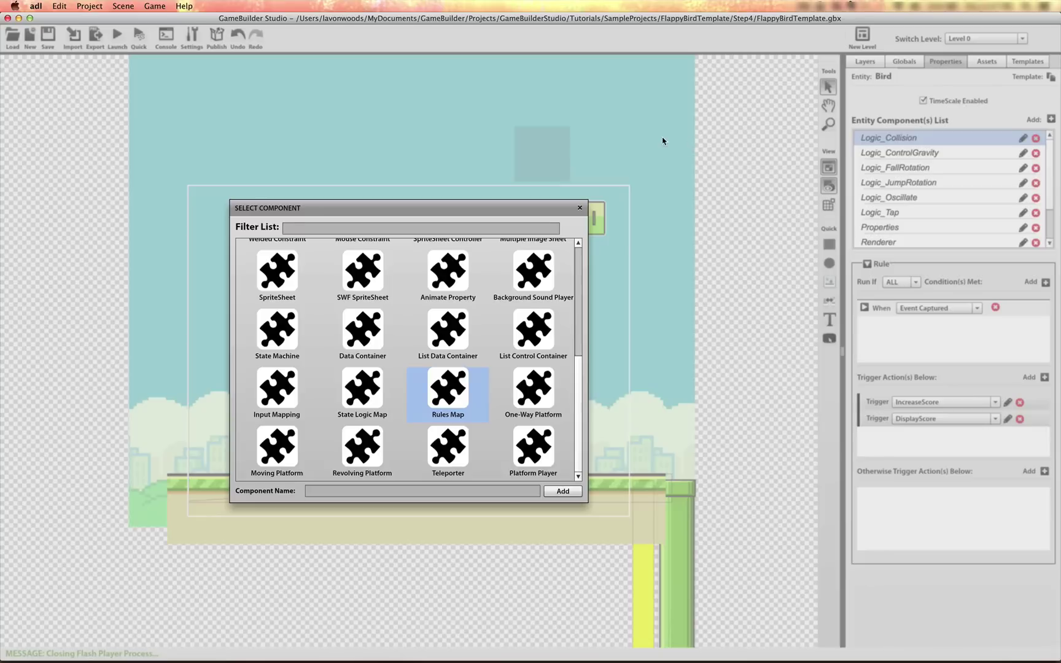
Step: Add a Rules Map named Logic_CollisionWPipe to the Bird and open its empty rule
left_click(416, 229)
type("rul")
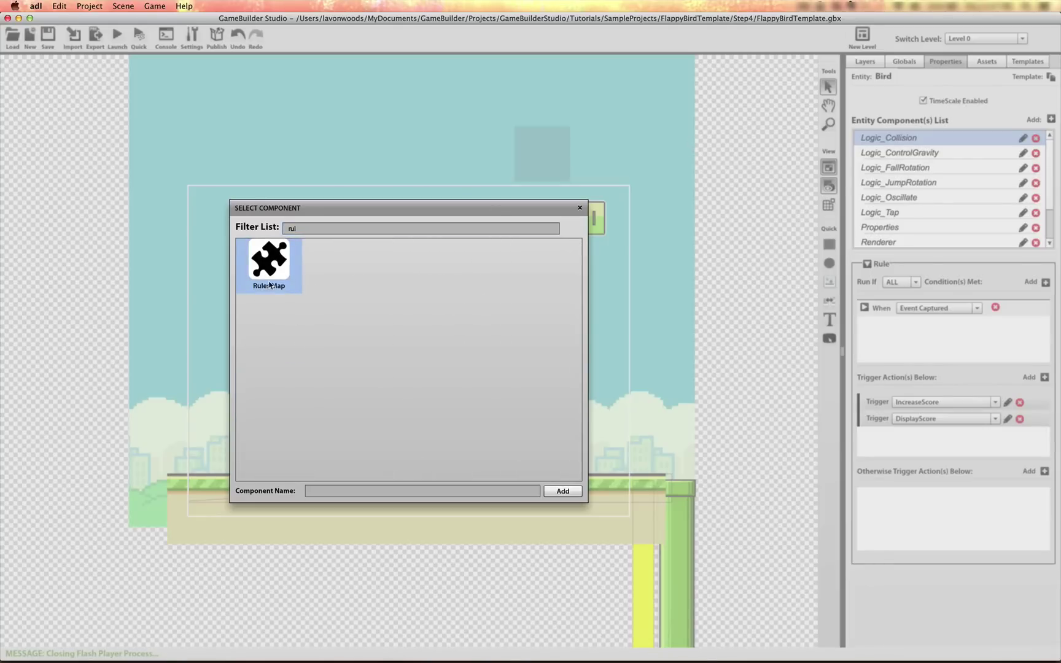
left_click(316, 493)
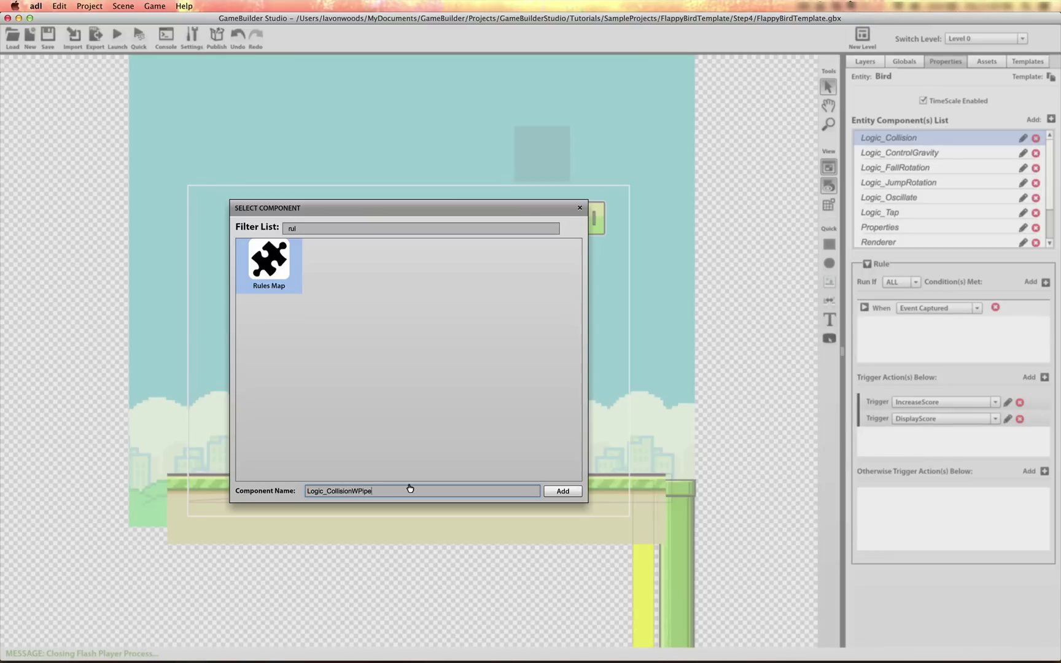
left_click(561, 491)
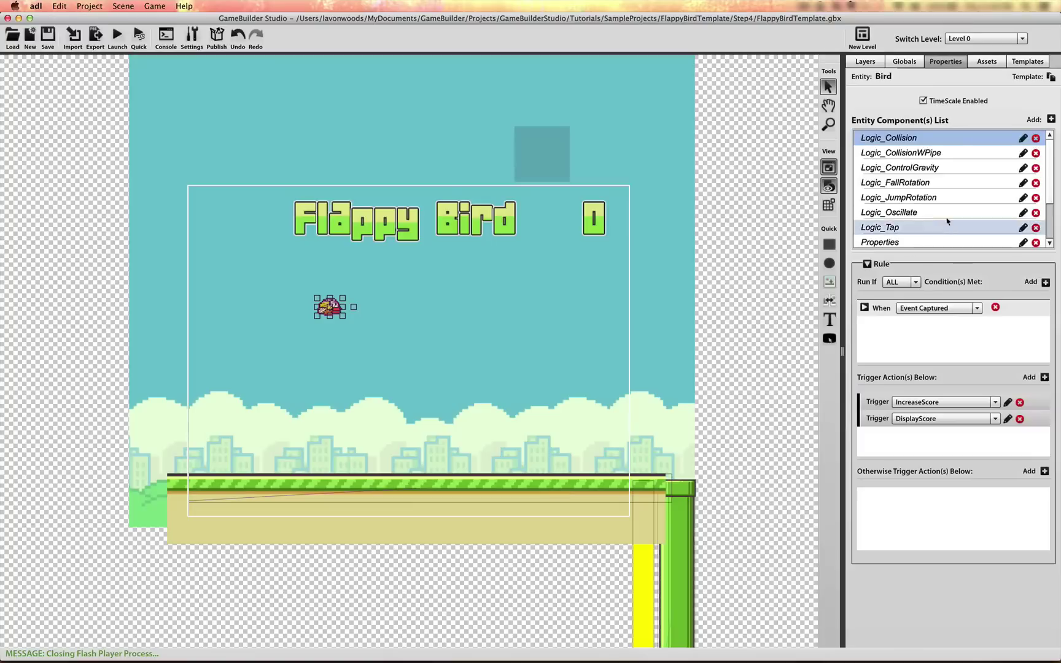
left_click(938, 153)
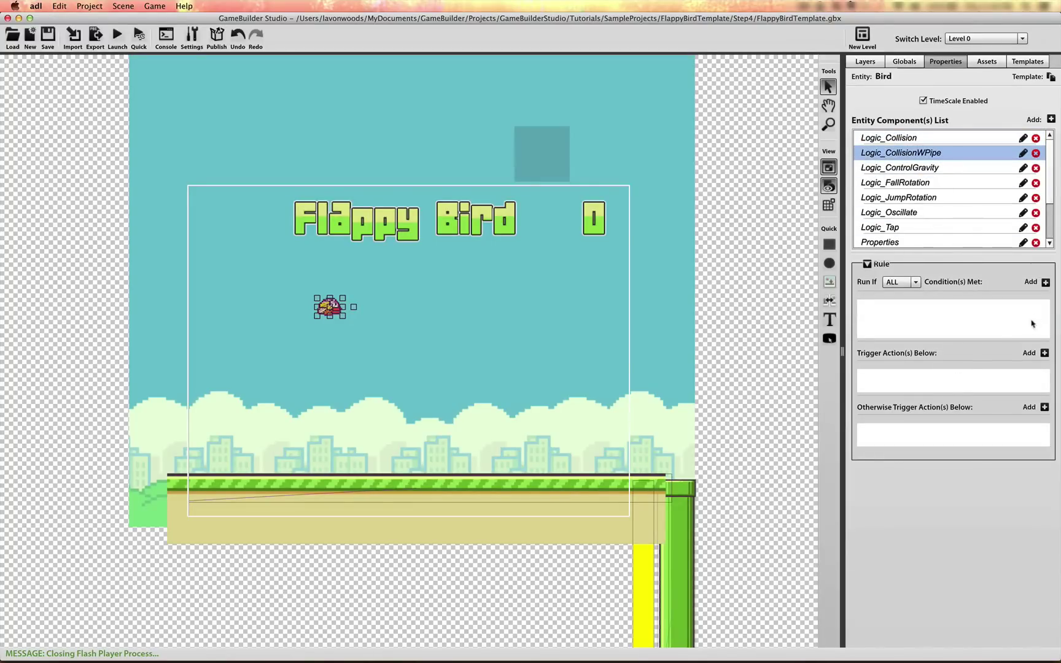
Step: Add a condition that fires when a collision with pipe starts
left_click(1045, 283)
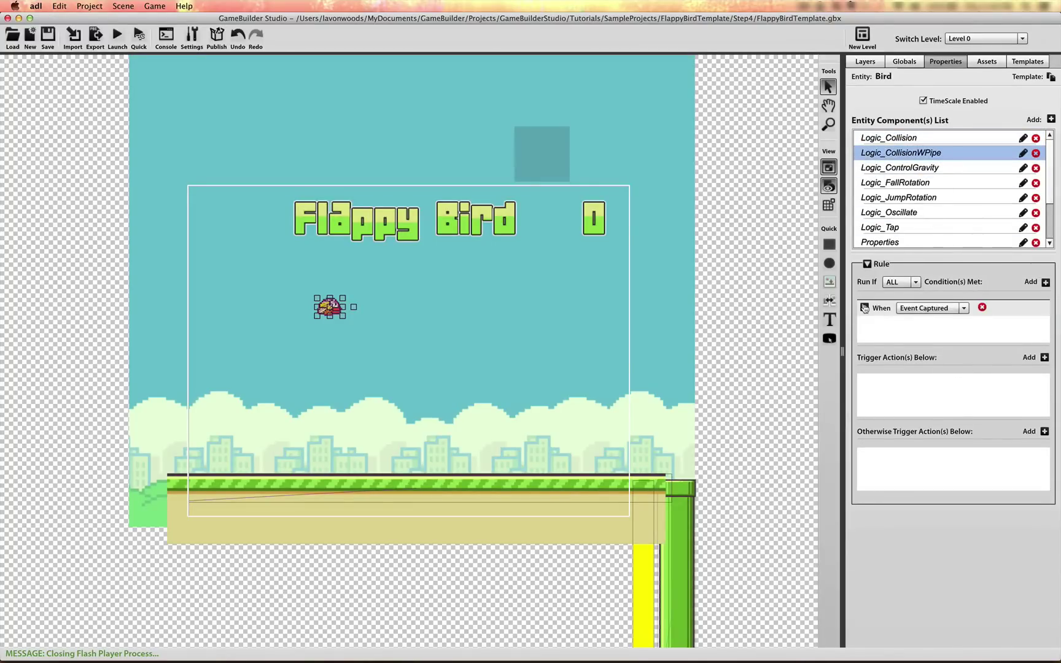
left_click(864, 308)
left_click(885, 326)
left_click(884, 362)
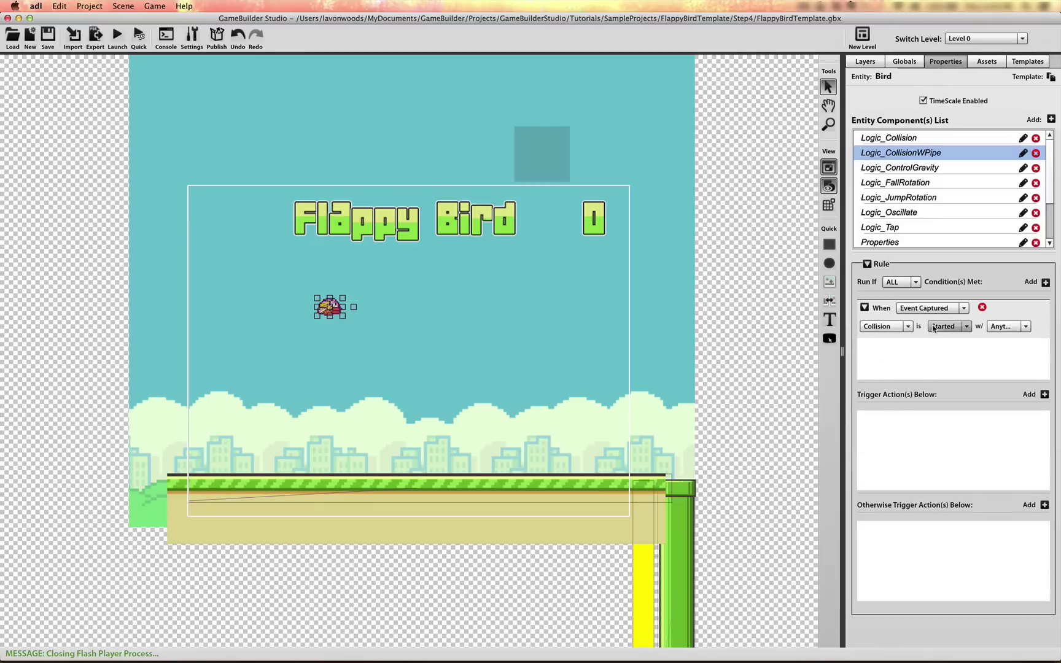
left_click(933, 329)
left_click(964, 329)
left_click(1013, 328)
left_click(1001, 364)
Step: Add a Change Property trigger action to the collision rule
left_click(1045, 394)
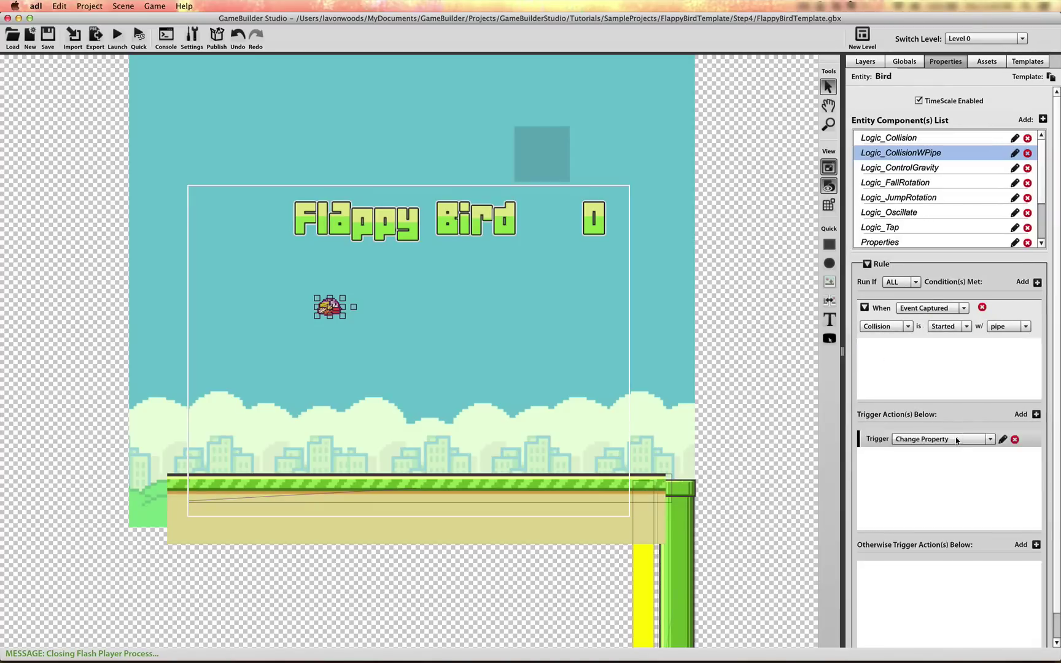
left_click(950, 439)
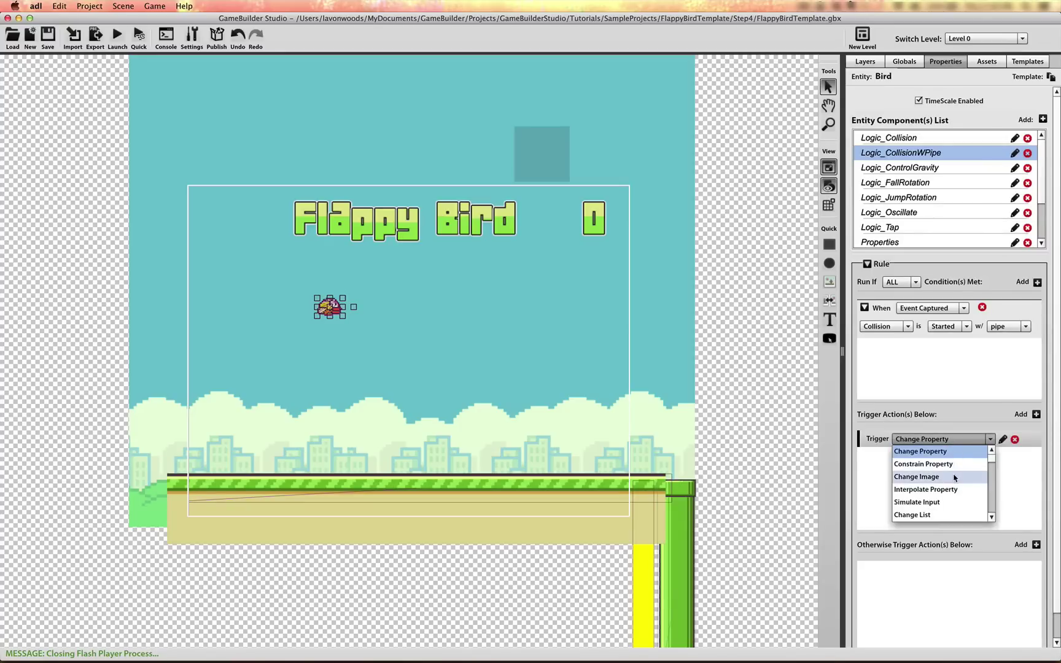
scroll(955, 477, "down", 3)
scroll(955, 478, "down", 3)
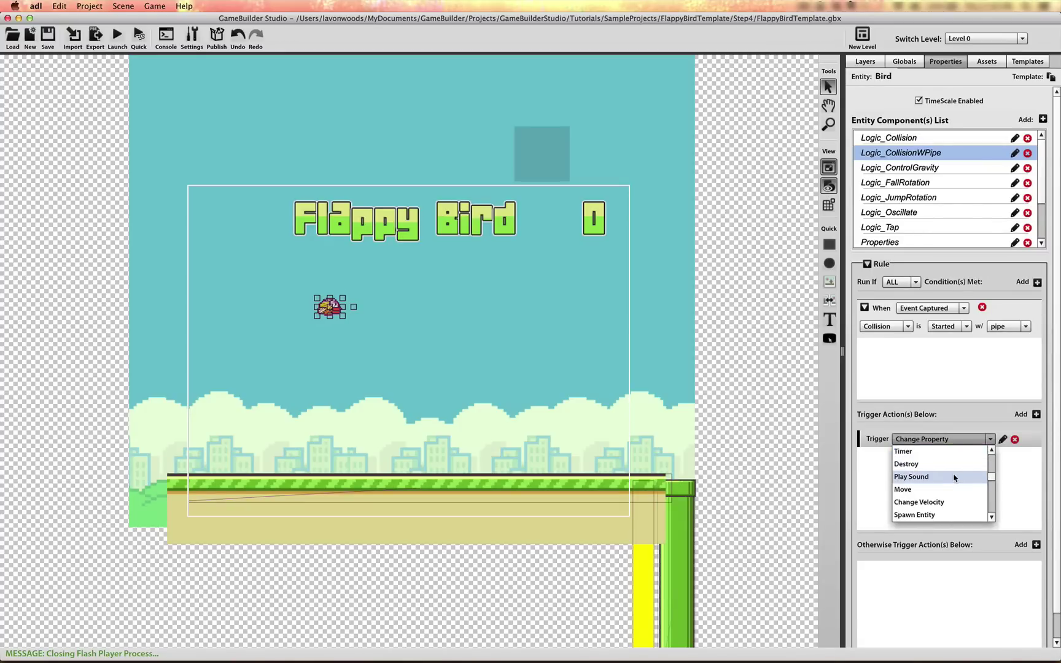
scroll(954, 478, "up", 6)
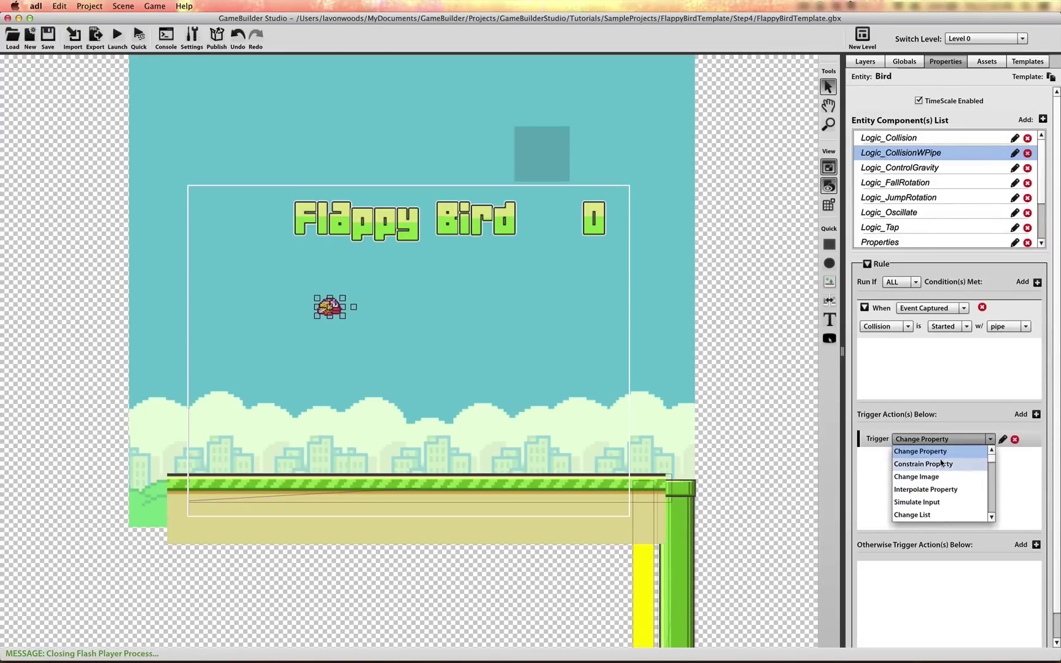
left_click(960, 451)
left_click(1003, 439)
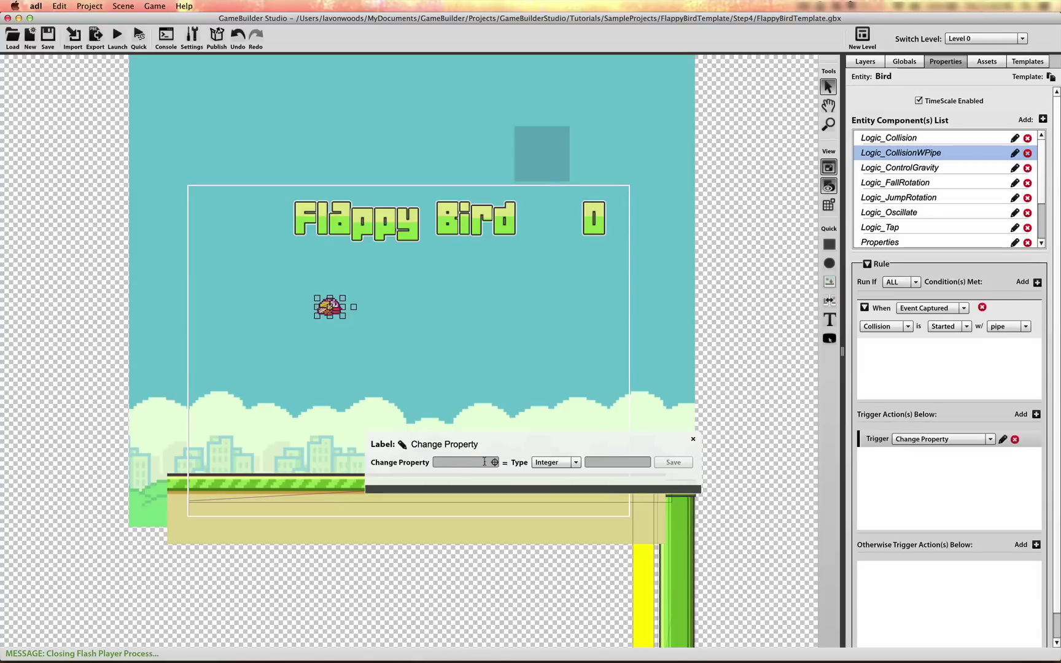
left_click(495, 463)
left_click(500, 354)
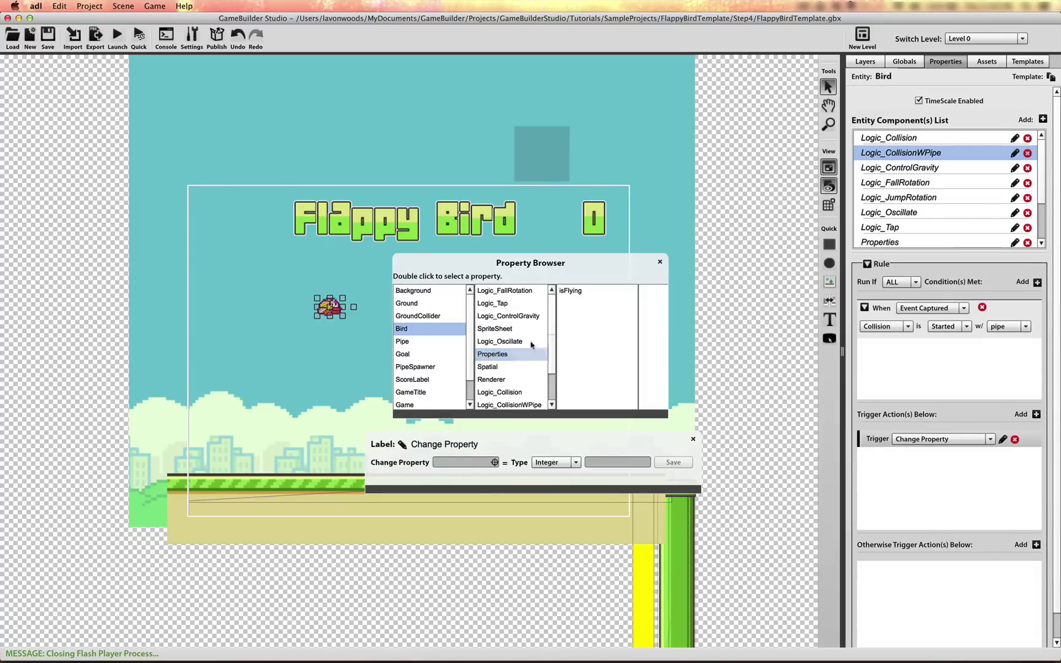
double_click(582, 297)
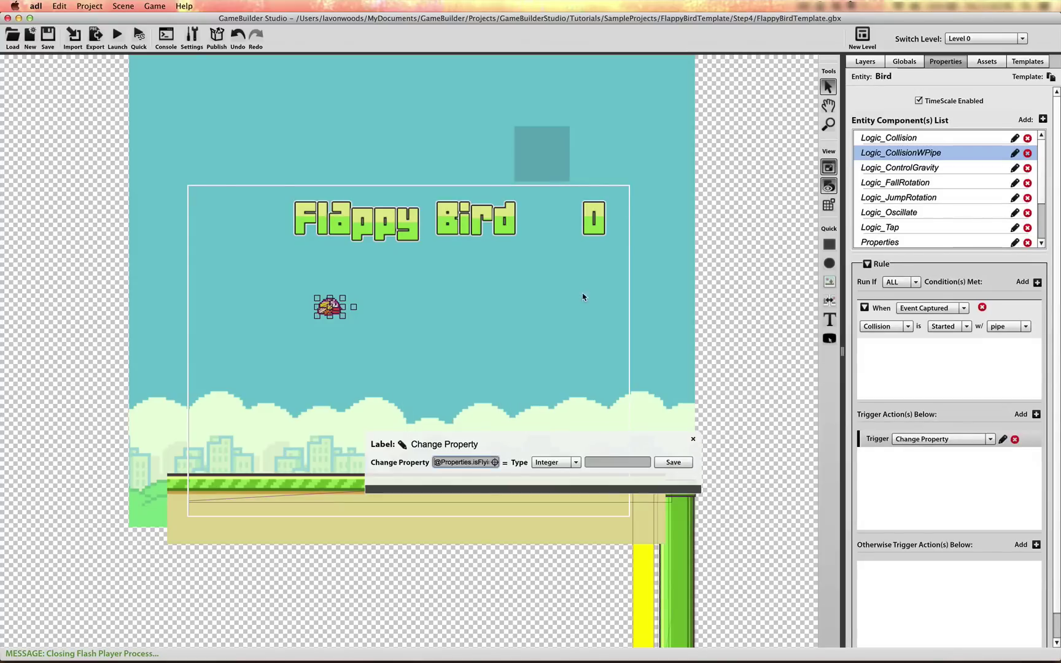
left_click(595, 459)
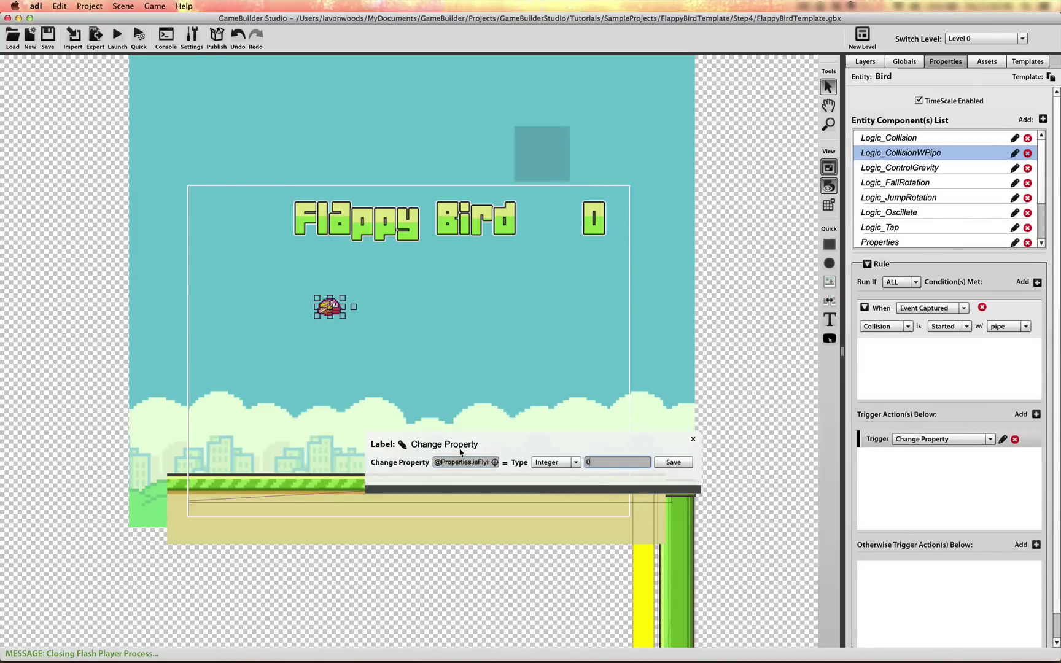
left_click(401, 446)
type("TurnOffFlying")
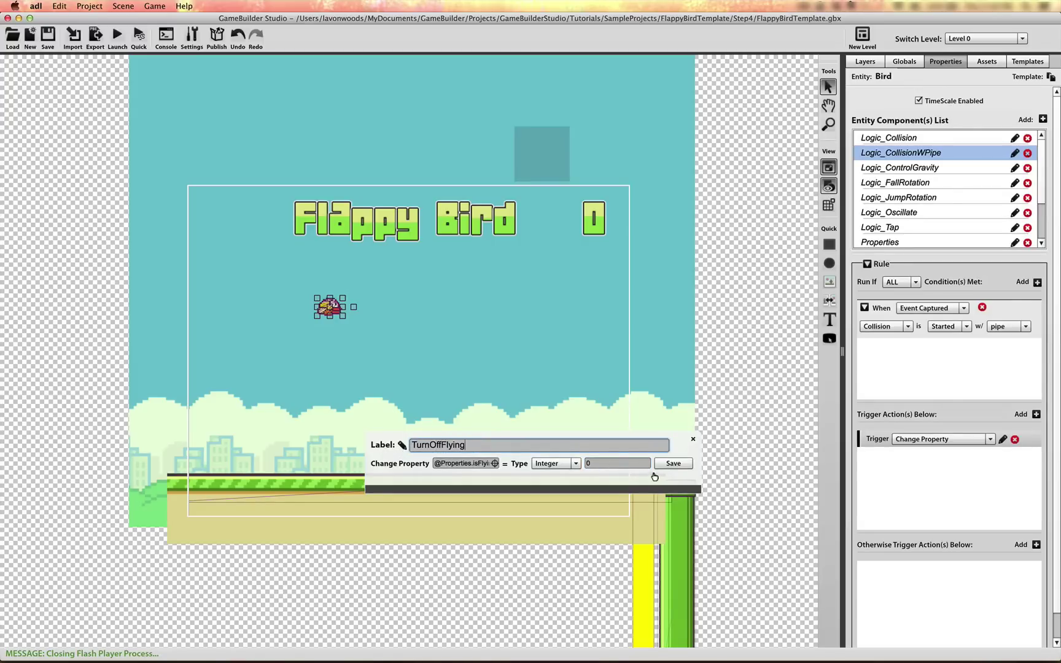
left_click(673, 463)
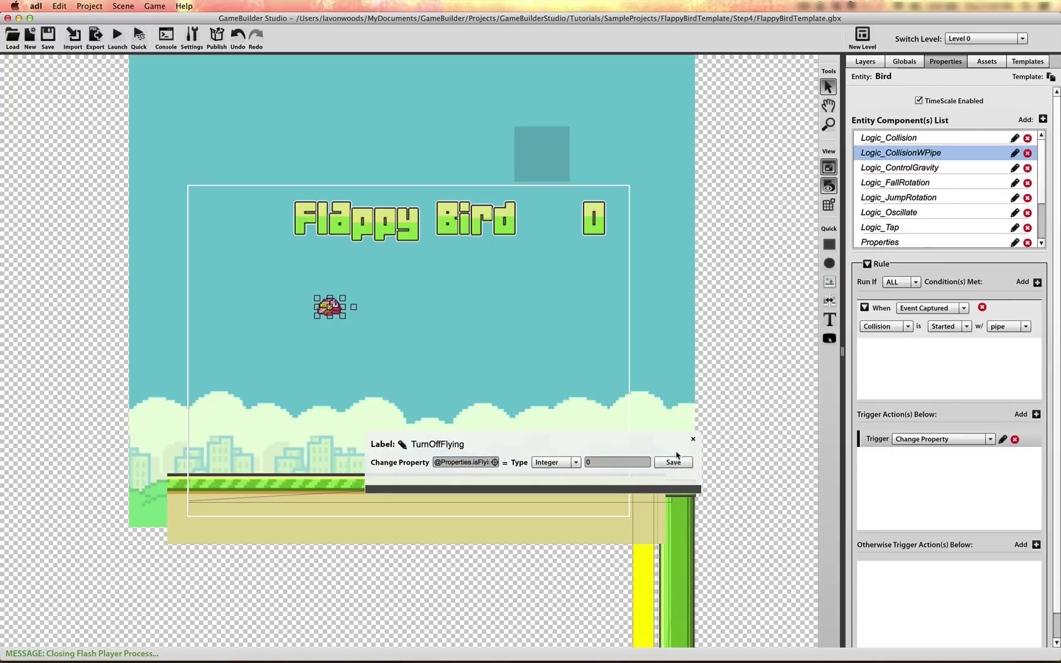
left_click(673, 463)
Step: Add a second Change Level trigger to the collision rule
left_click(1037, 415)
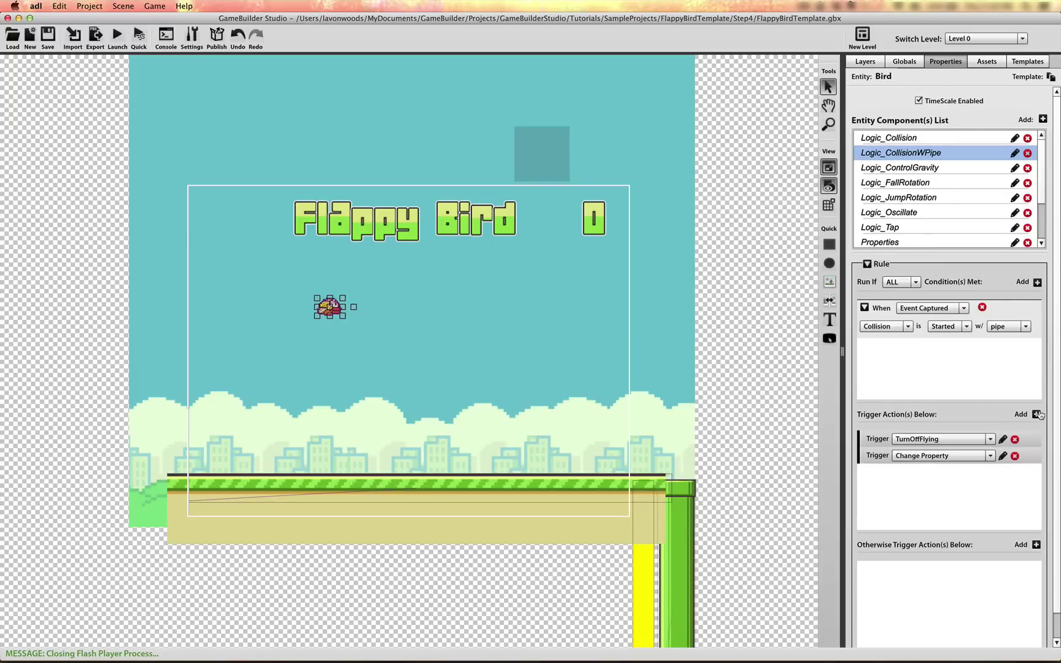
left_click(990, 455)
scroll(991, 480, "down", 1)
left_click_drag(991, 480, 992, 499)
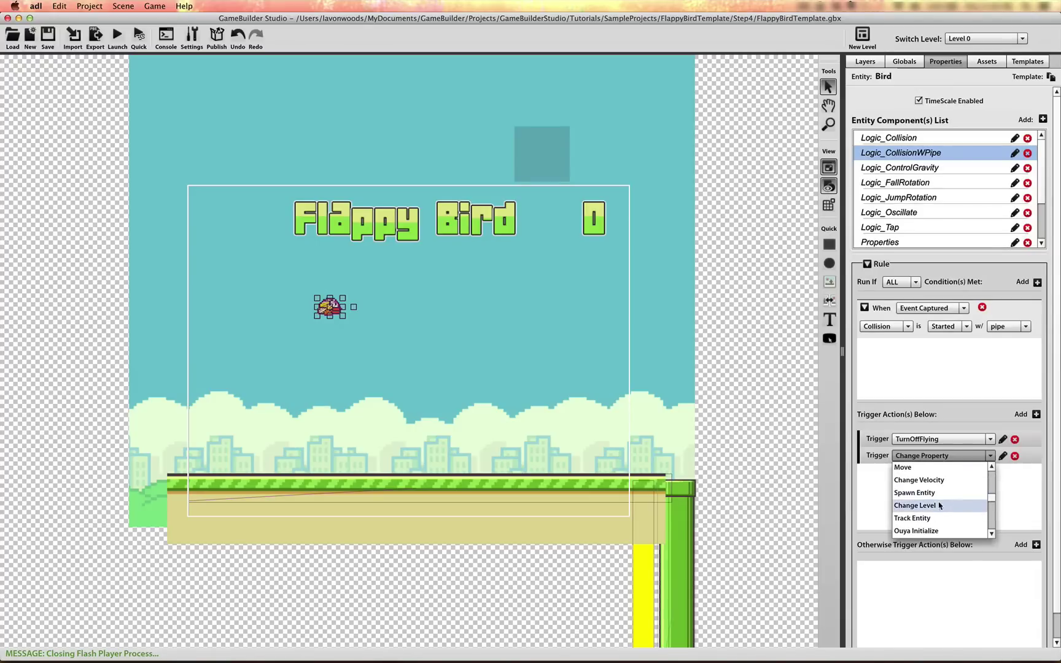
left_click(915, 495)
Step: Set it to change to Level 0, label it ReloadLevel, save, and launch a Quick playtest
left_click(1003, 455)
left_click(498, 479)
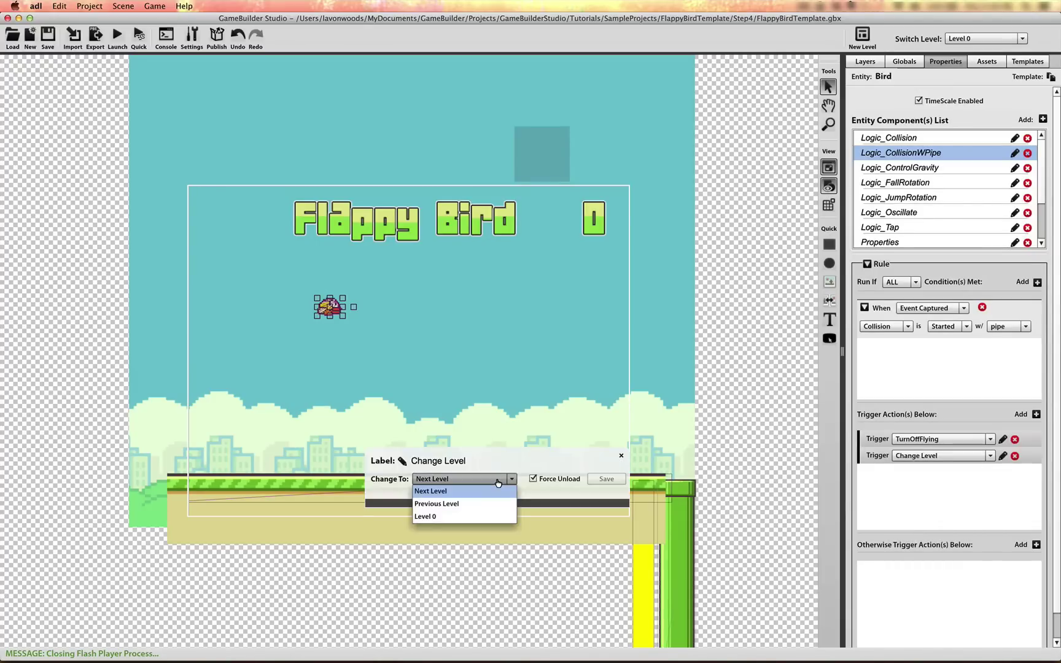
left_click(434, 513)
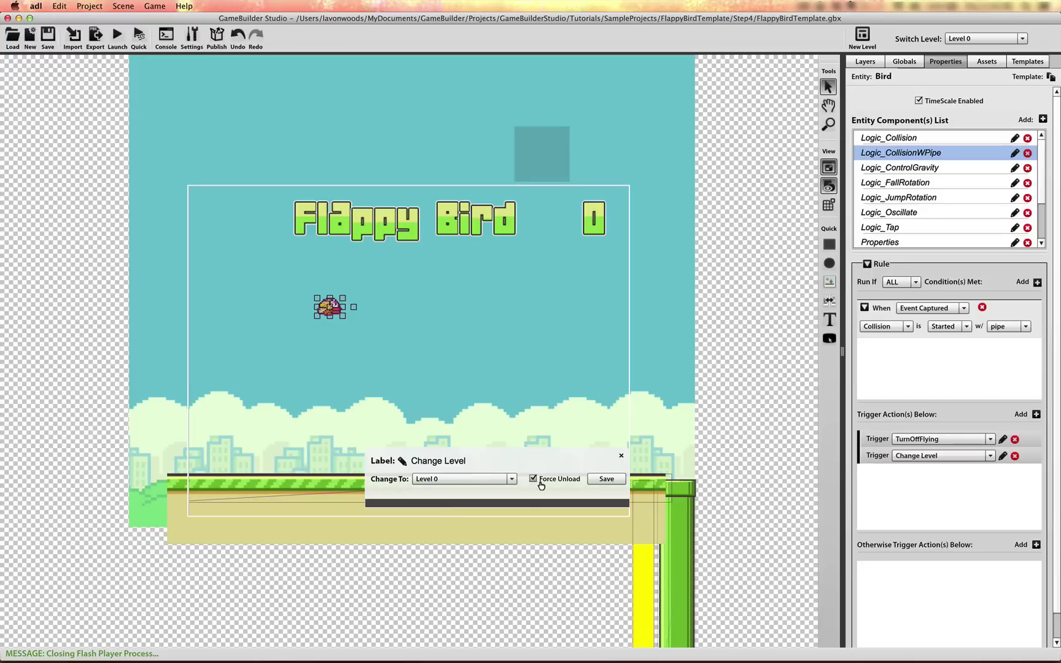
left_click(402, 461)
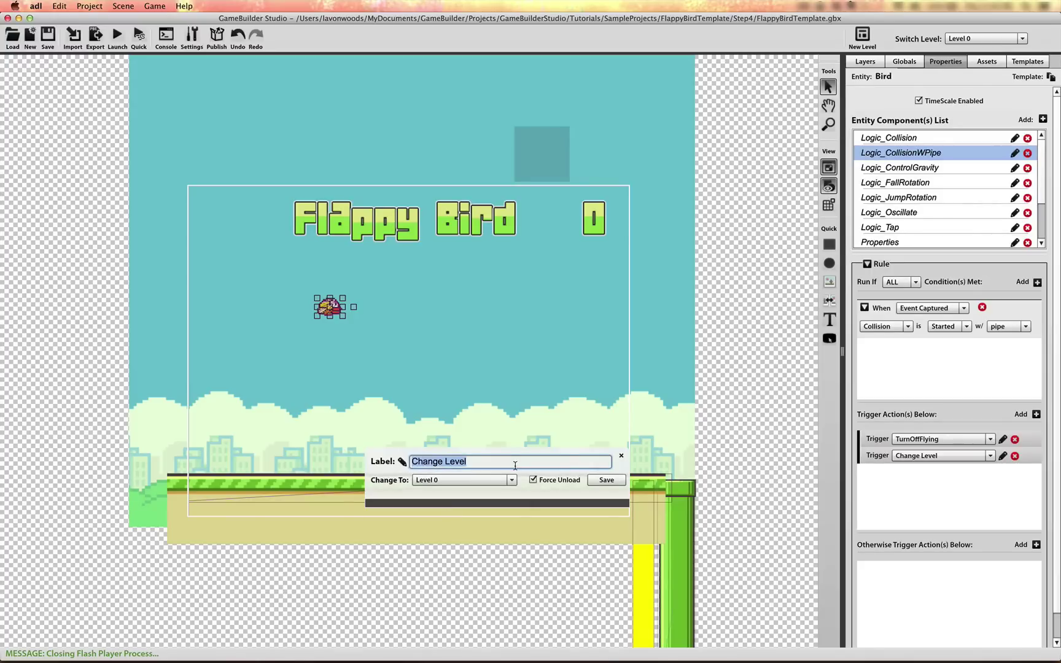
type("ReloadLevel")
left_click(606, 480)
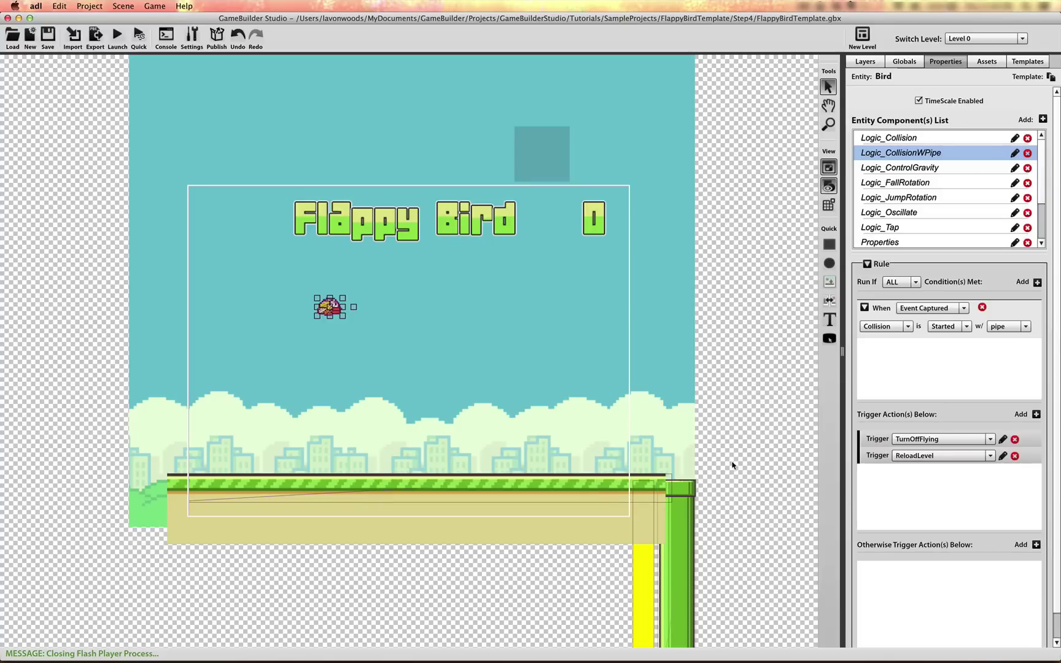
left_click(140, 34)
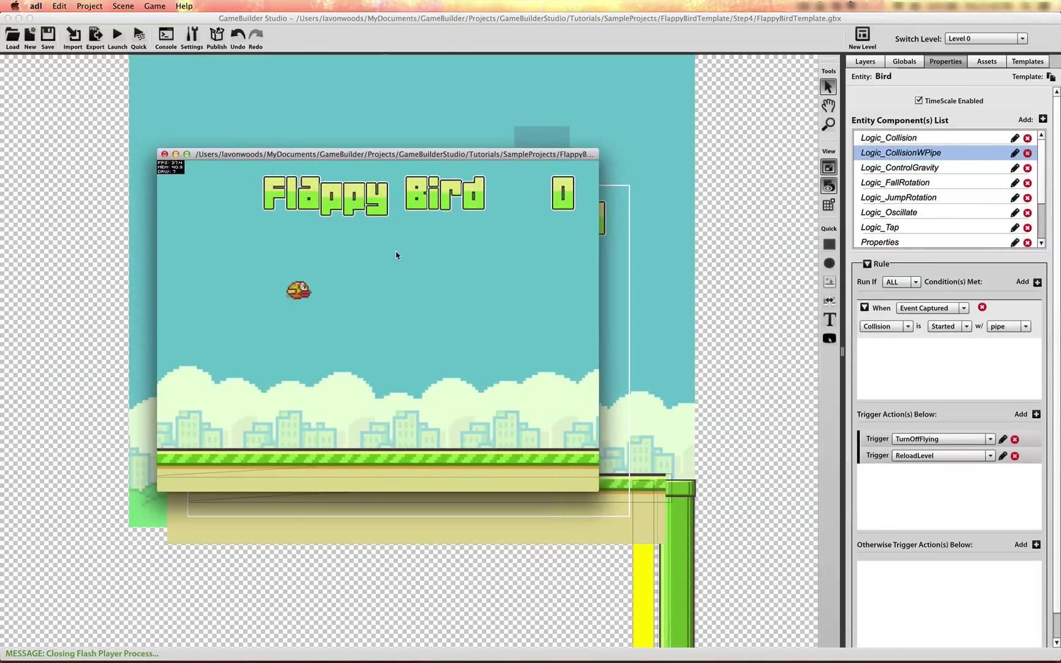
Step: Flap the bird into a pipe and watch the level reload to the title with score 0
left_click(396, 255)
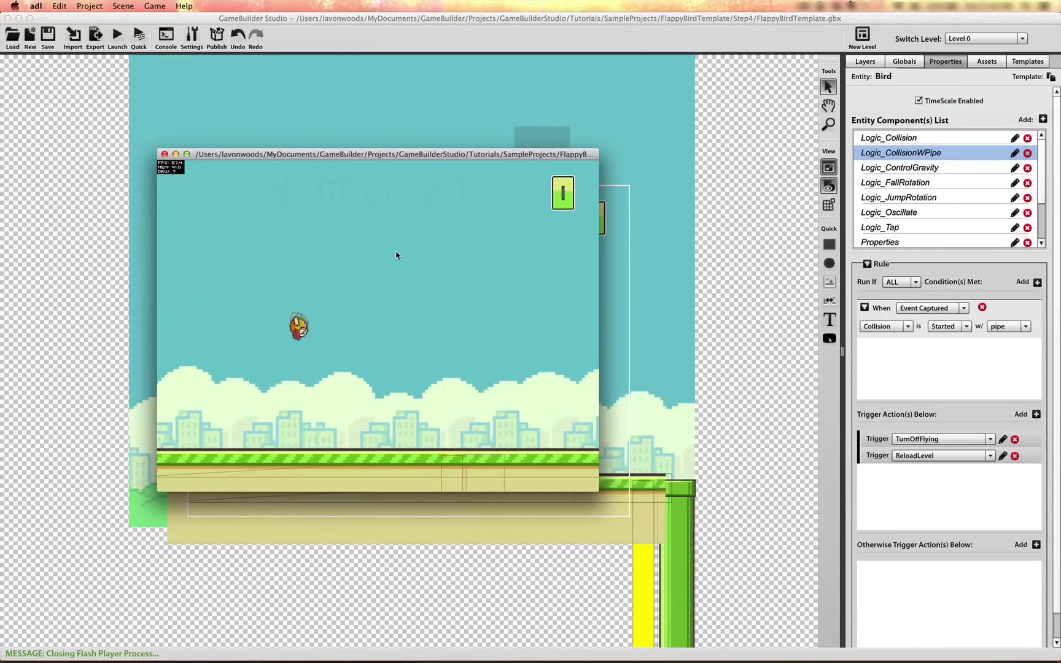
left_click(396, 256)
left_click(443, 249)
left_click(442, 249)
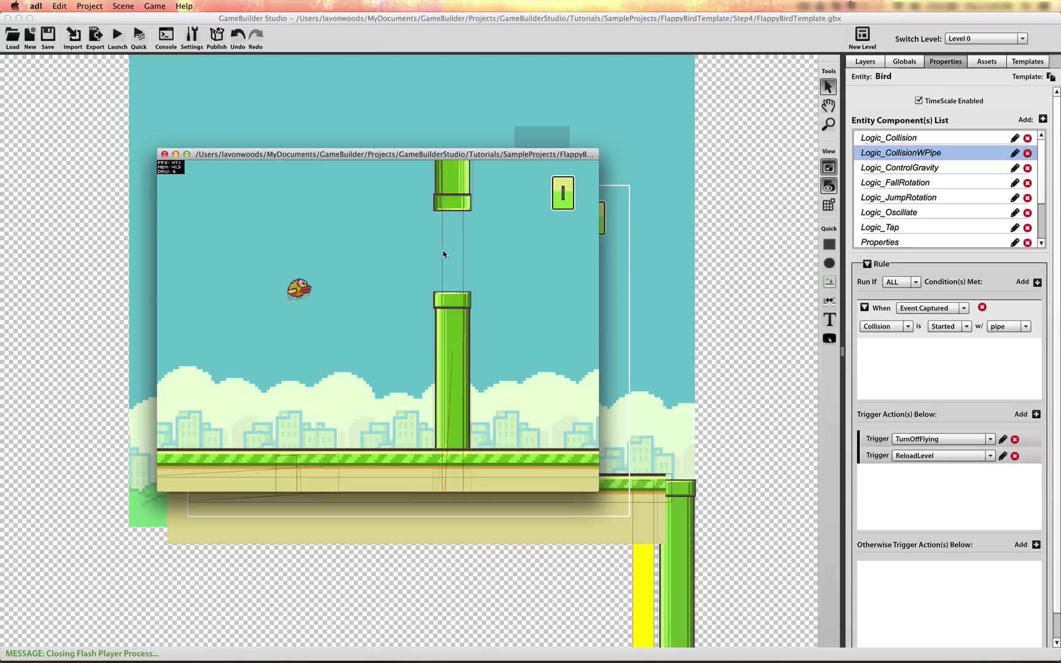
left_click(443, 249)
left_click(442, 249)
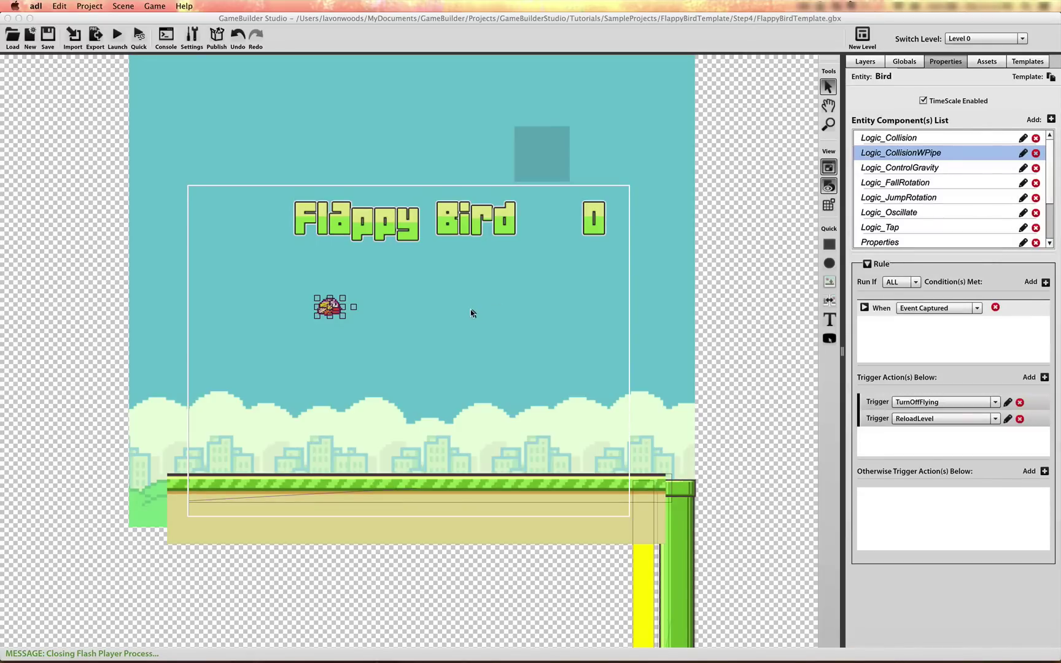
Step: Import JumpSwoosh.mp3, GoalPointScore.mp3 and BirdCrash.mp3 from the resources folder into Assets
left_click(986, 62)
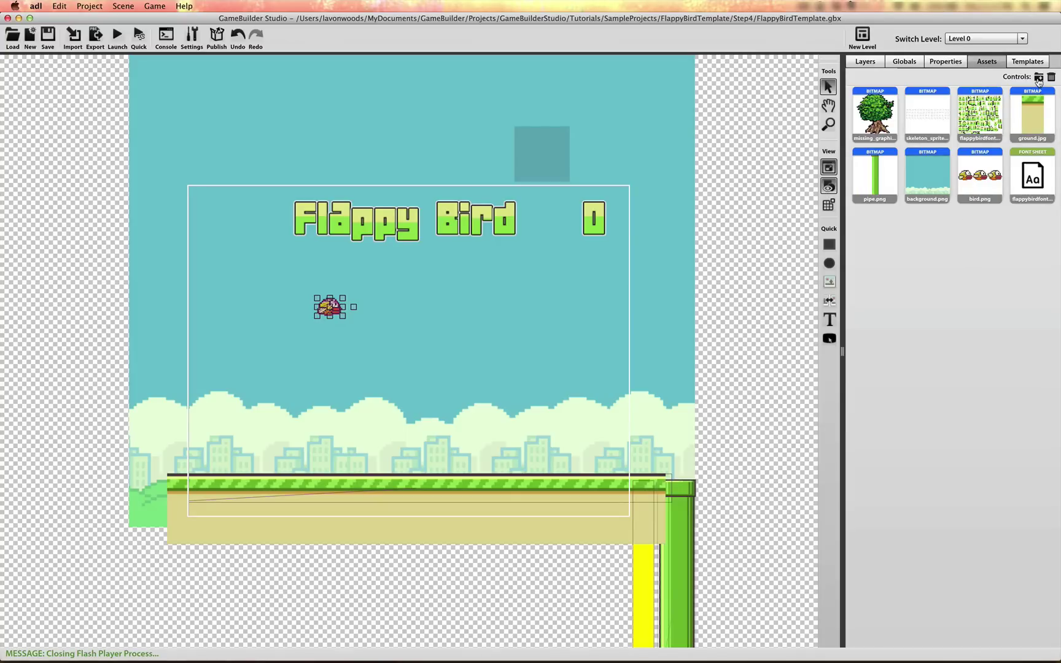
left_click(1038, 78)
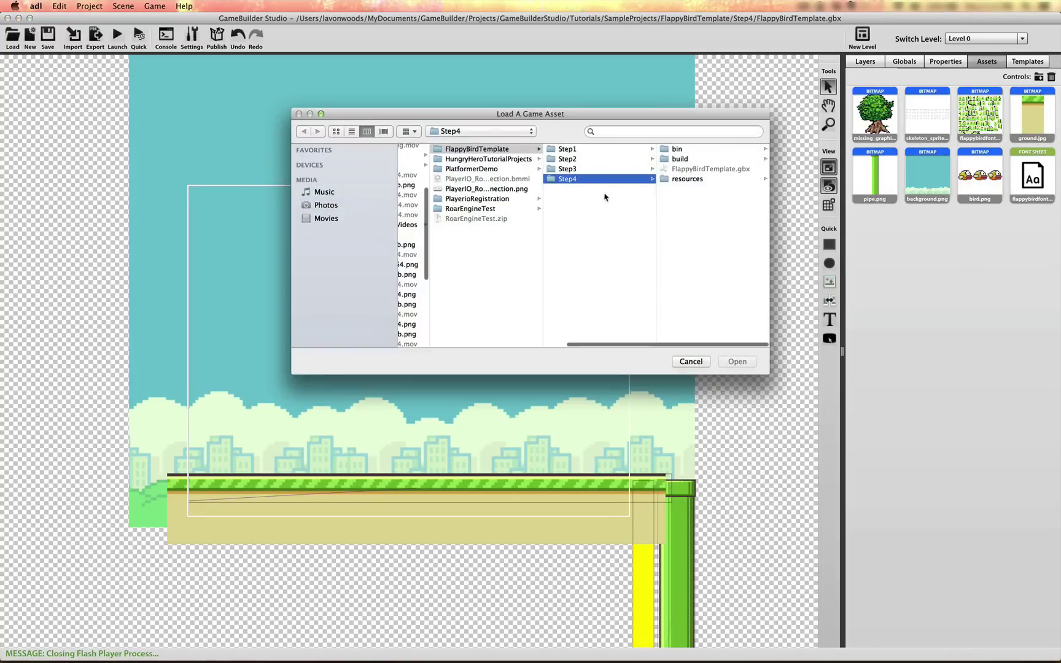
left_click(681, 179)
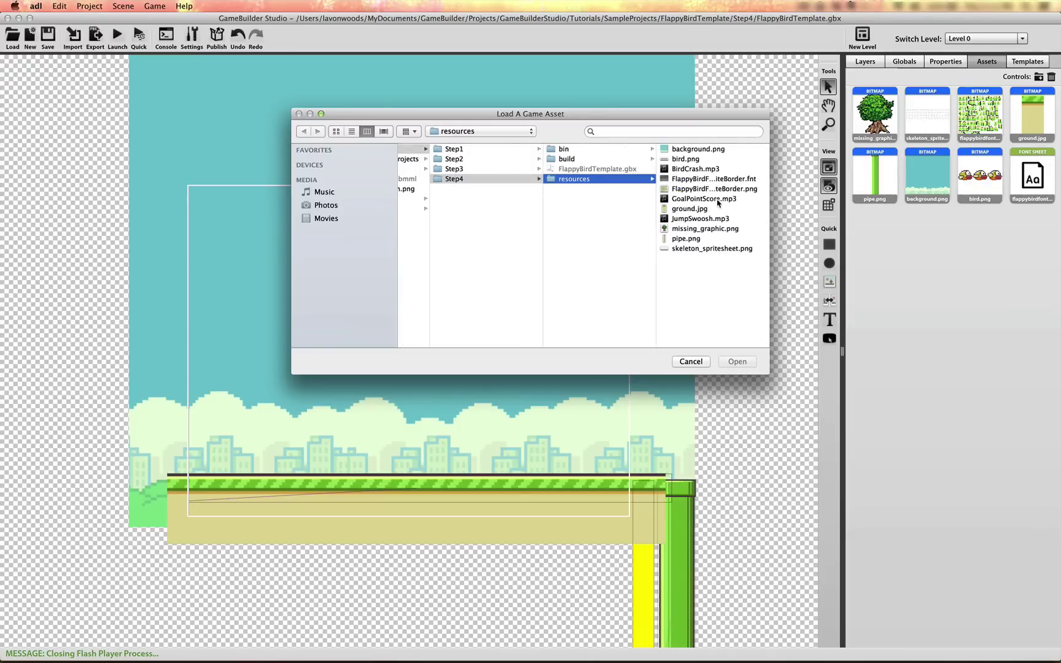
left_click(688, 219)
left_click(628, 200, "super")
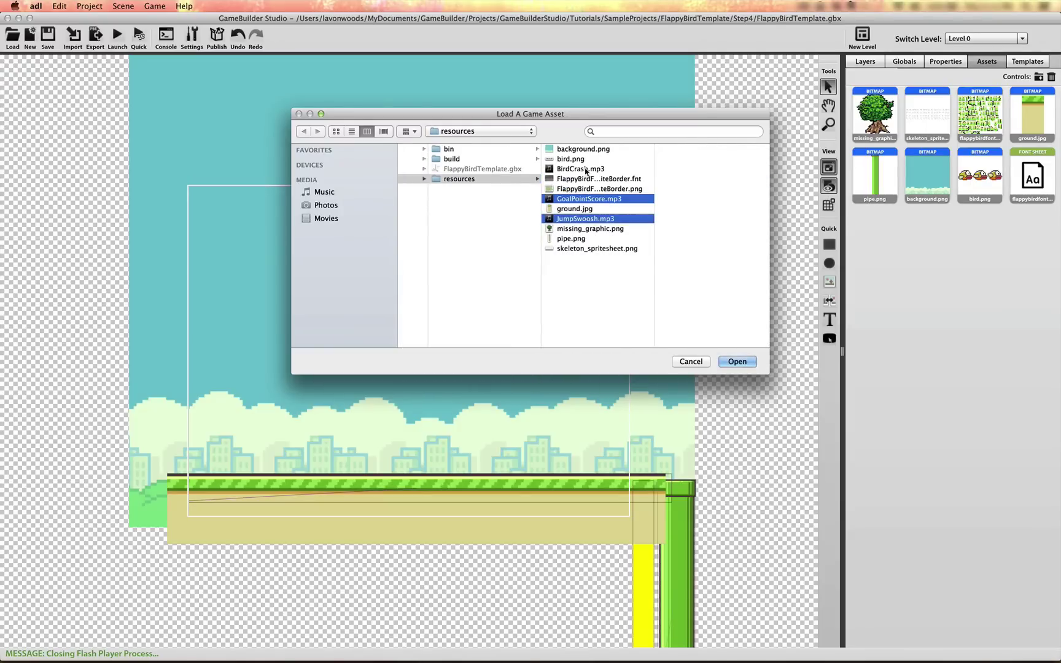
left_click(584, 169, "super")
left_click(739, 362)
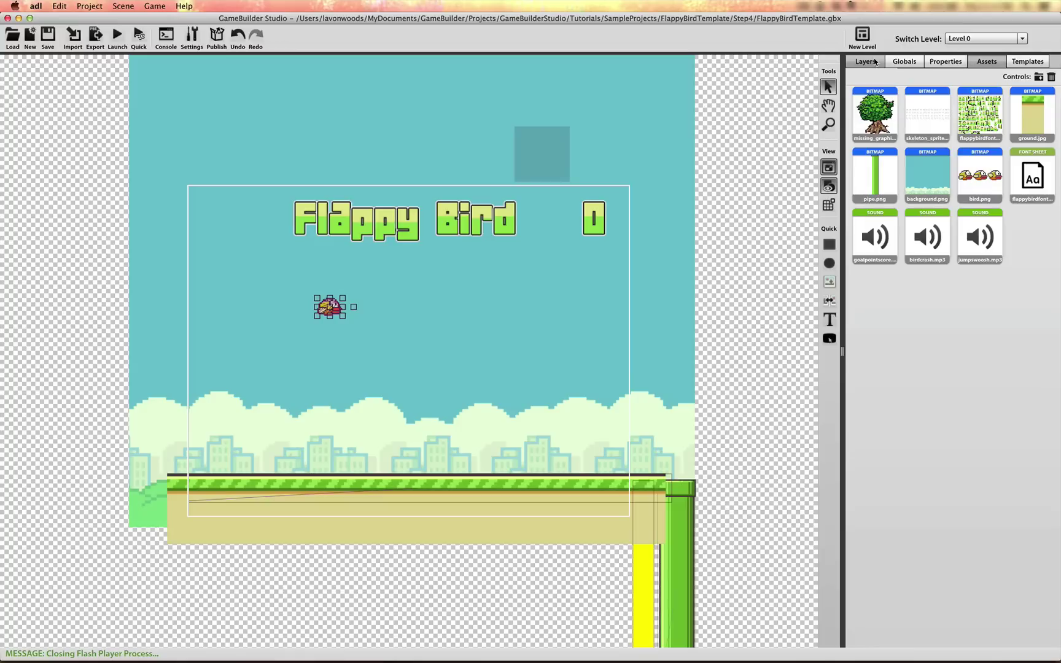
Step: Add a Play Sound trigger to the Bird's Logic_Tap rule
left_click(945, 65)
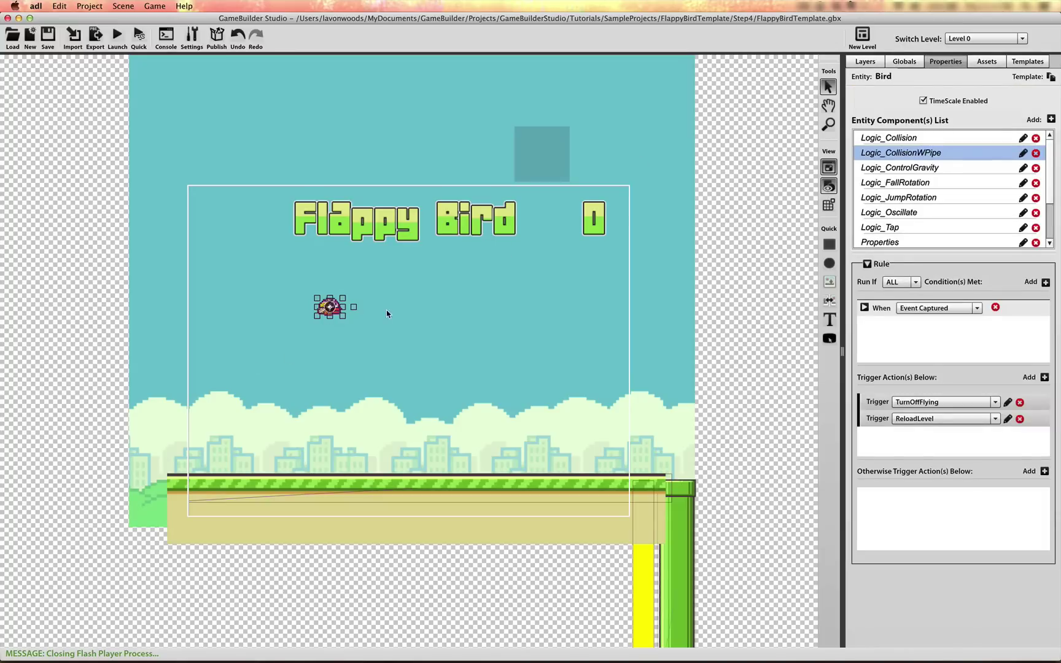
left_click(896, 229)
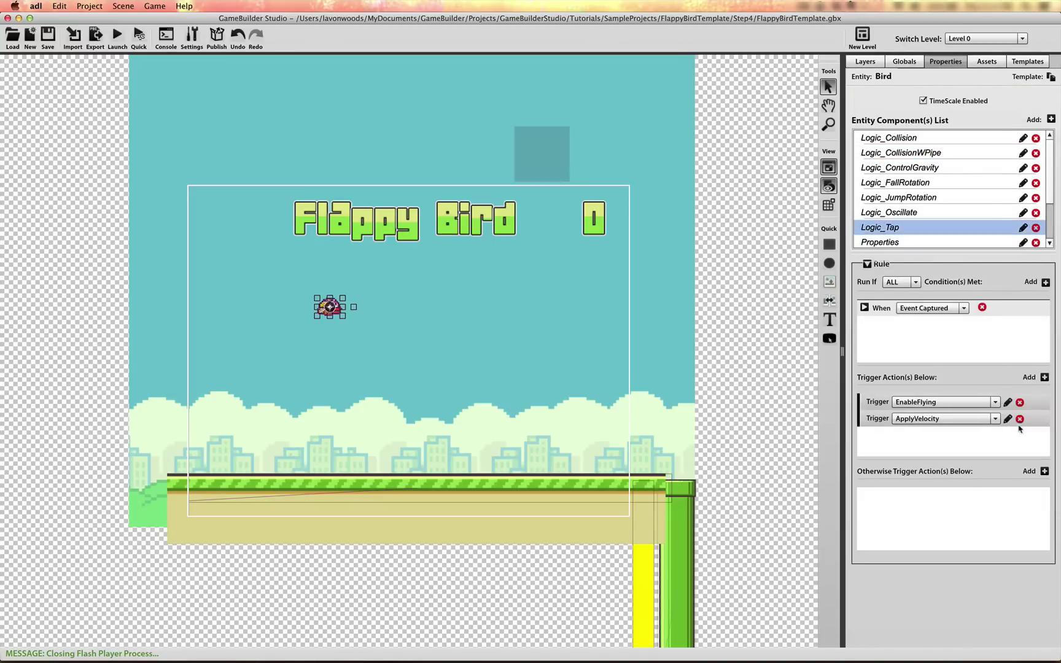
left_click(1045, 377)
left_click(994, 435)
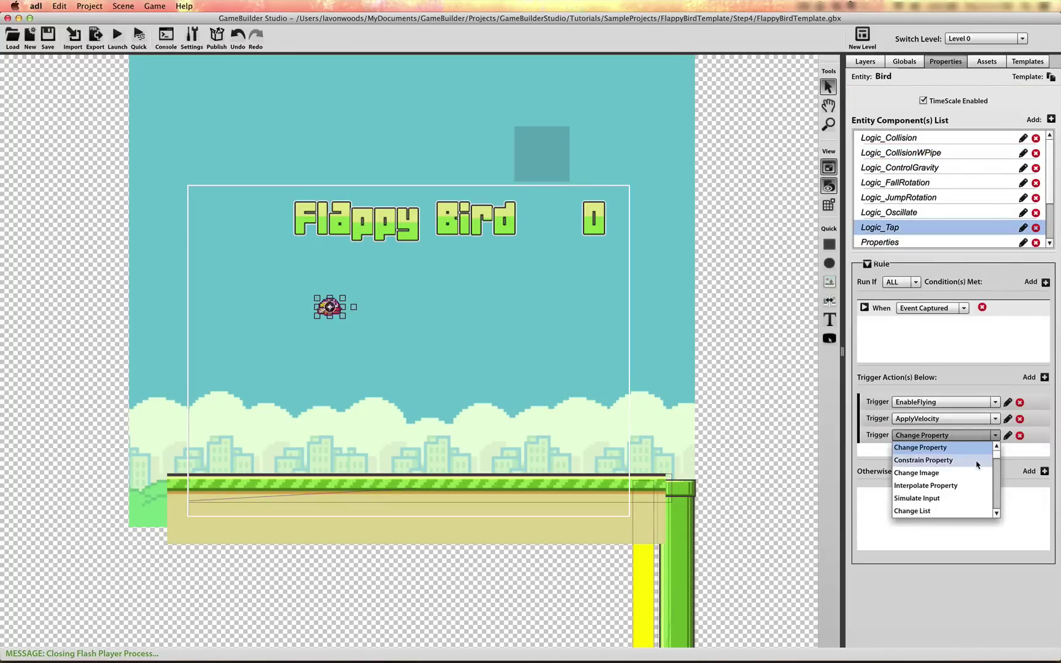
scroll(978, 464, "down", 2)
scroll(976, 465, "down", 5)
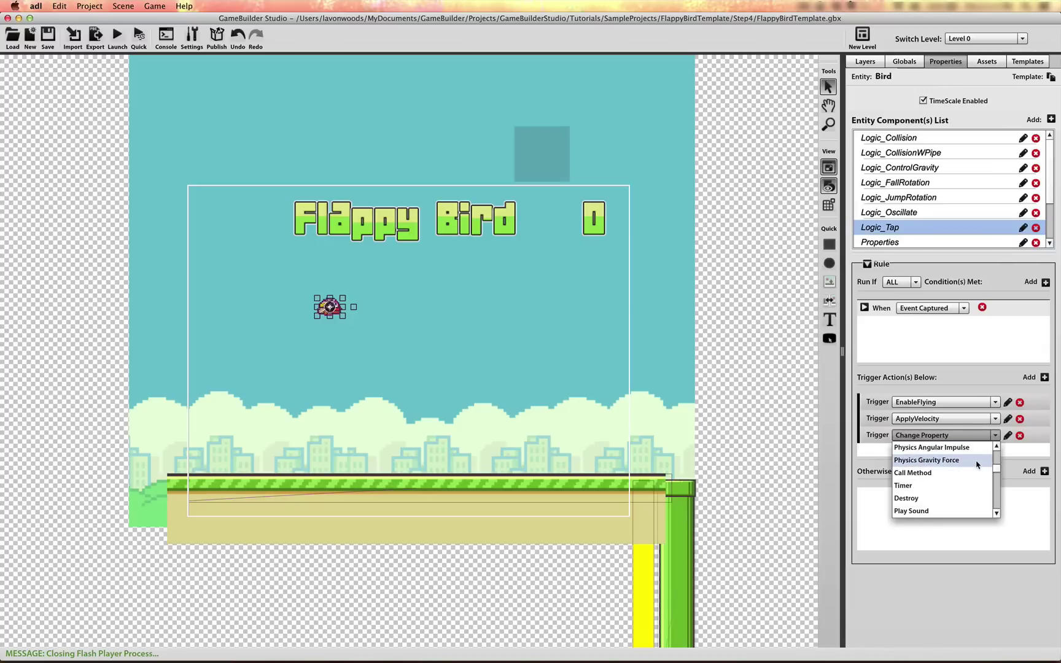
scroll(977, 464, "up", 2)
scroll(995, 470, "down", 3)
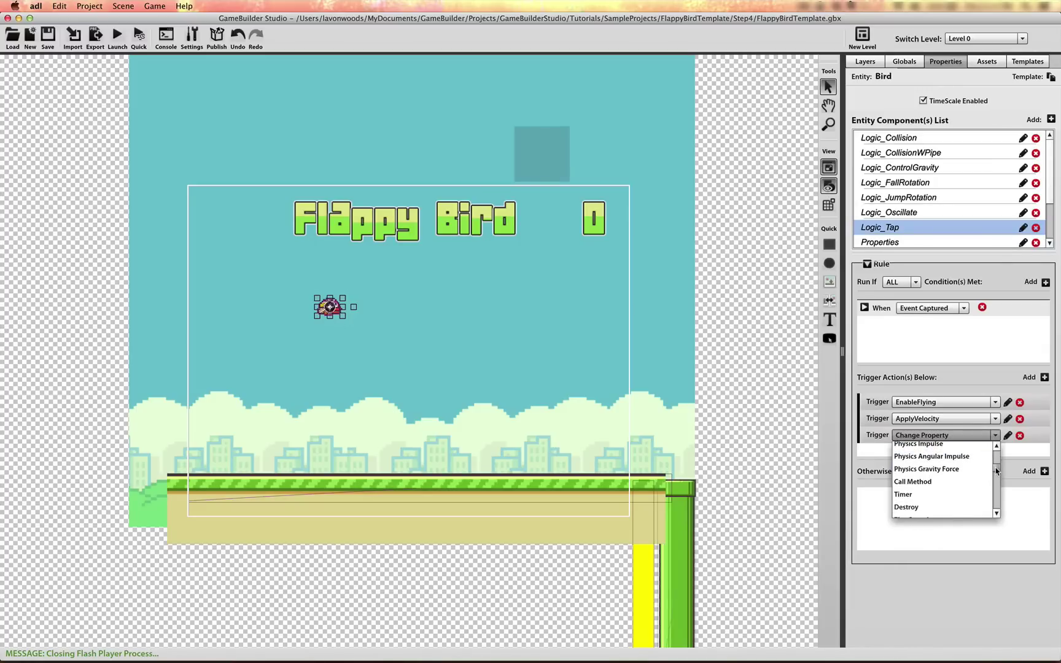
left_click(958, 478)
Step: Set the Play Sound trigger to JumpSwoosh.mp3 and save it
left_click(1007, 436)
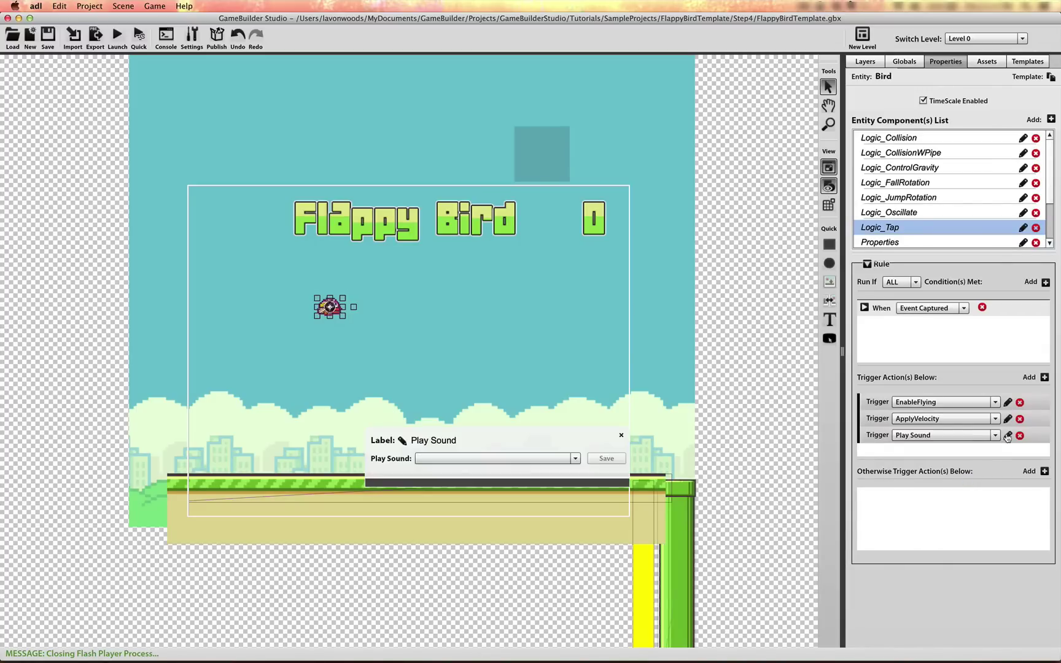
left_click(521, 458)
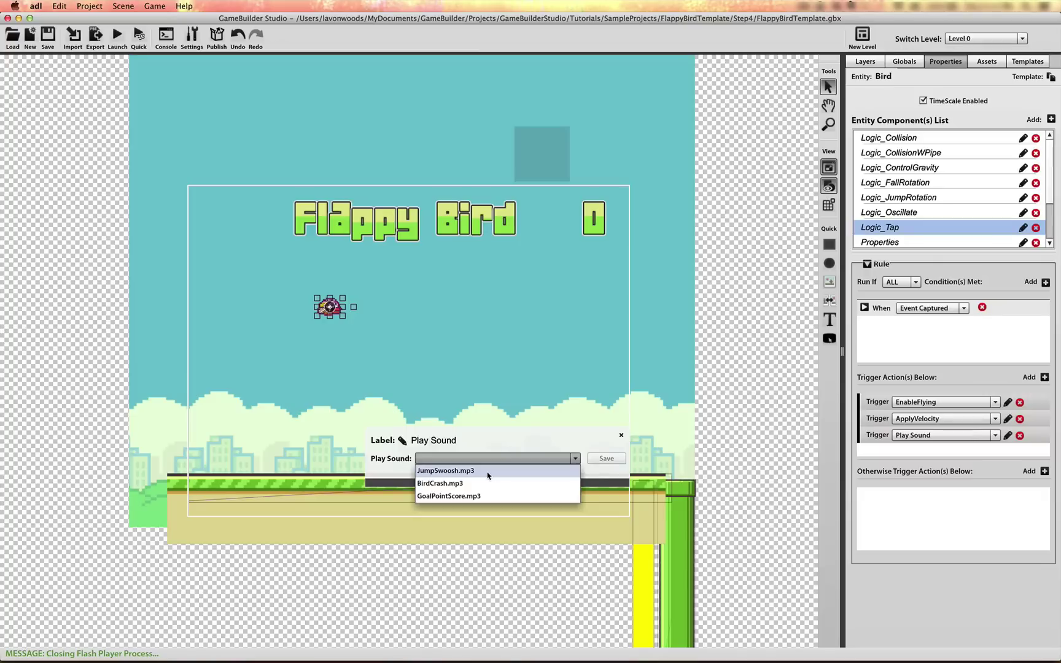
left_click(489, 471)
left_click(606, 458)
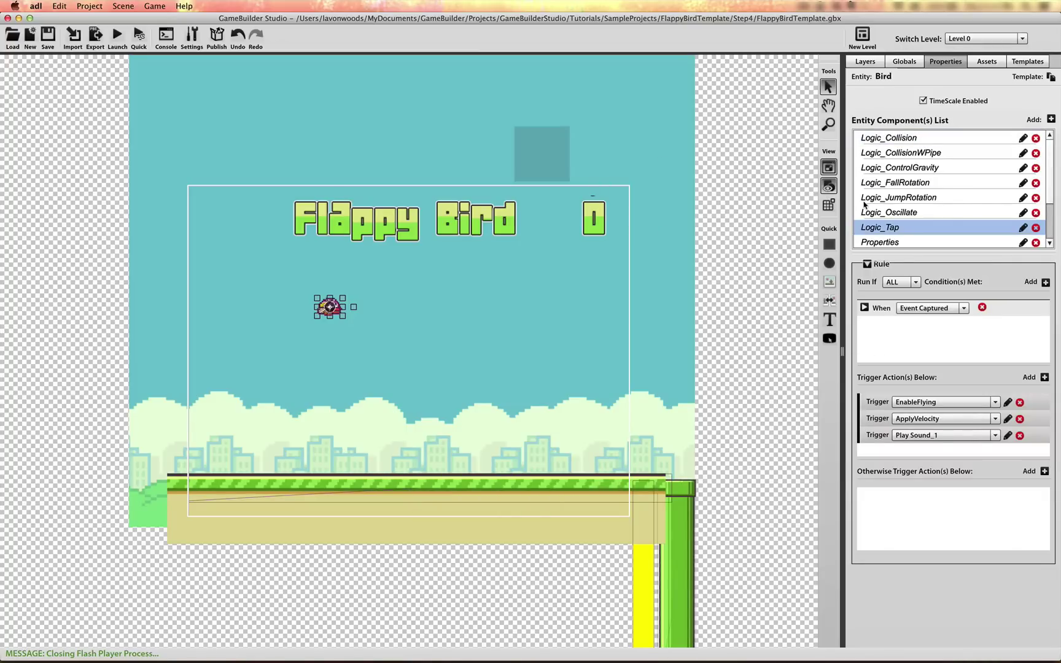
Step: Rename the Bird's Logic_Collision component to Logic_CollisionWGoal and add a Play Sound action to its rule
left_click(938, 140)
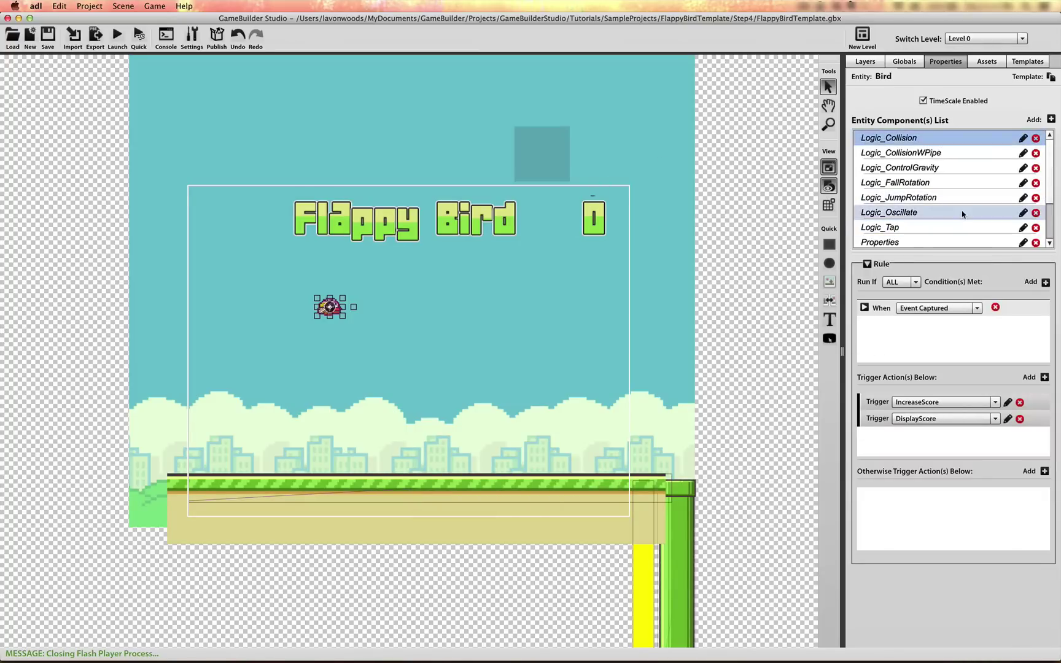
left_click(921, 140)
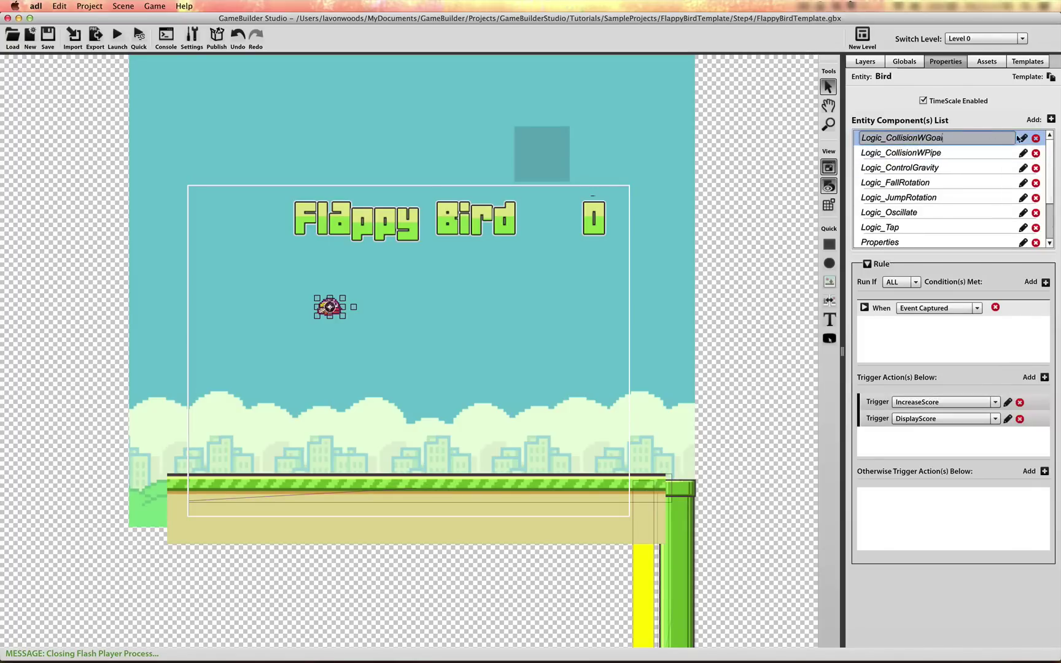
left_click(1045, 377)
left_click(995, 436)
left_click_drag(997, 458, 998, 476)
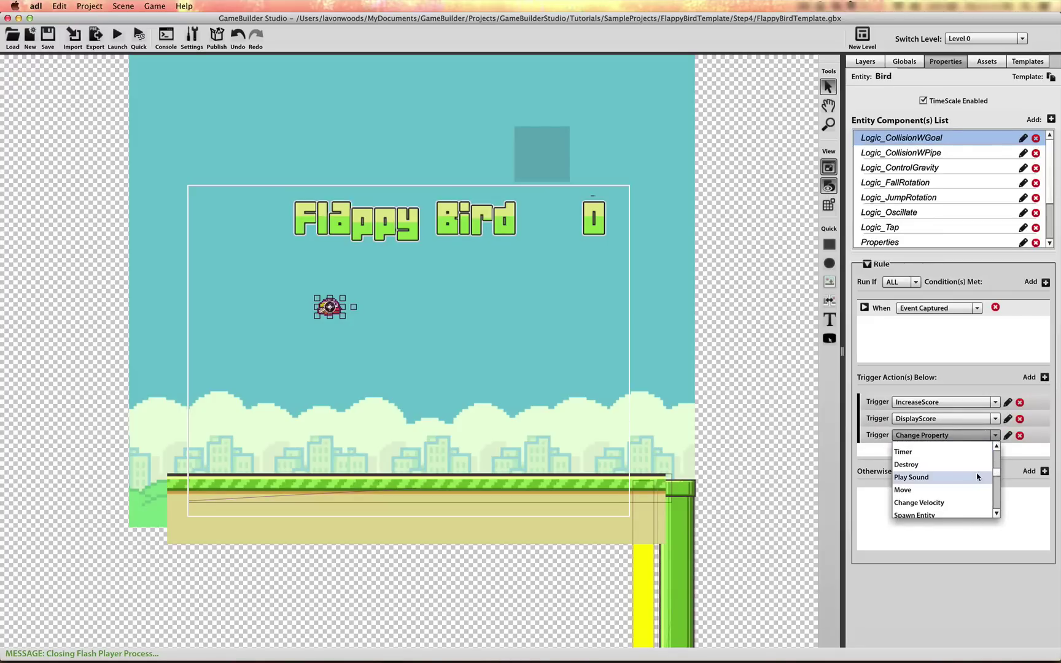
left_click(977, 477)
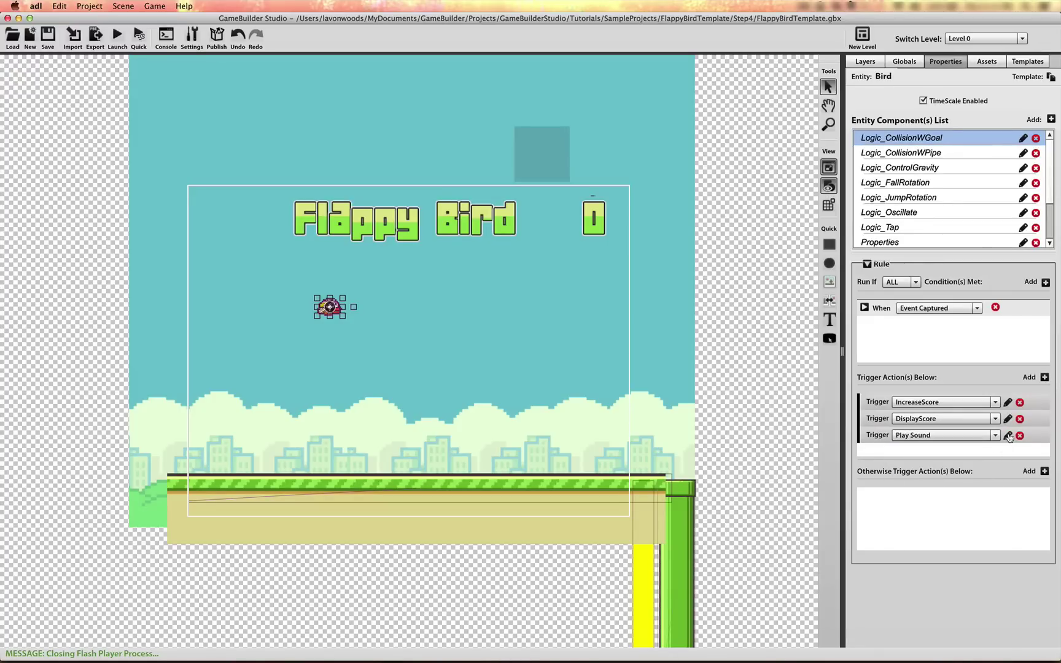
Step: Set the new Play Sound action to GoalPointScore.mp3 and save it
left_click(865, 307)
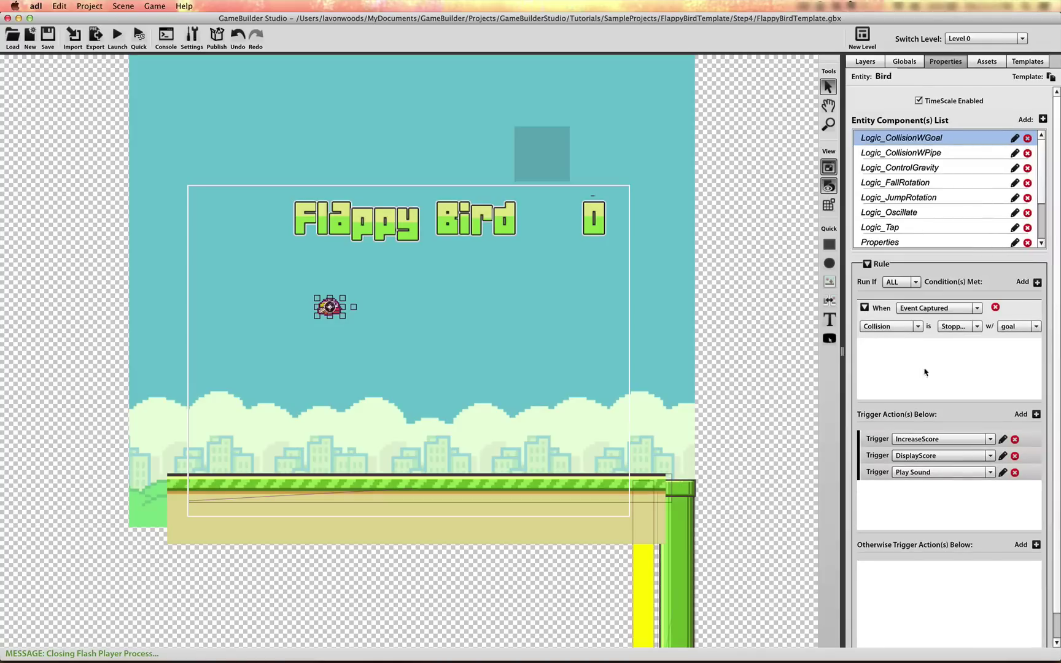
left_click(1003, 473)
left_click(550, 496)
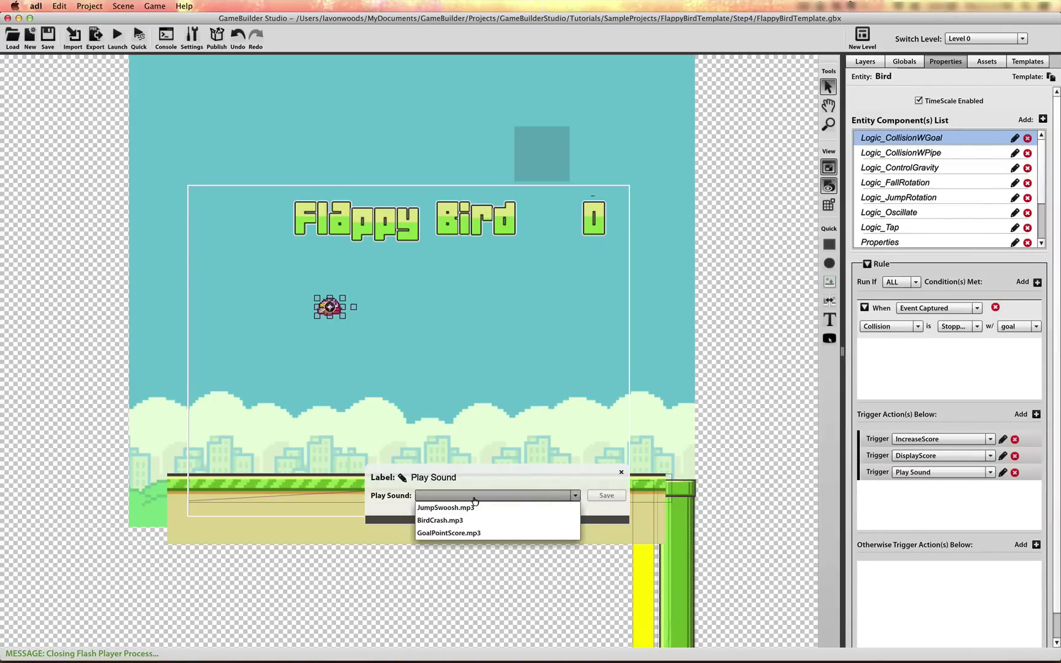
left_click(449, 533)
left_click(607, 495)
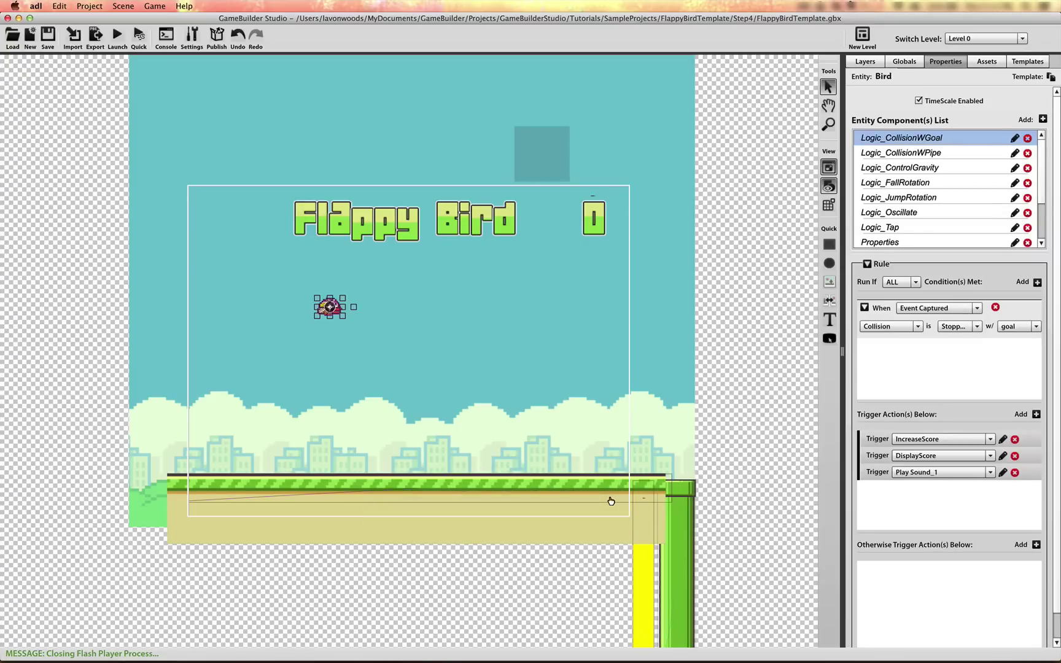
Step: Add a Play Sound action to the Bird's Logic_CollisionWPipe rule
left_click(948, 154)
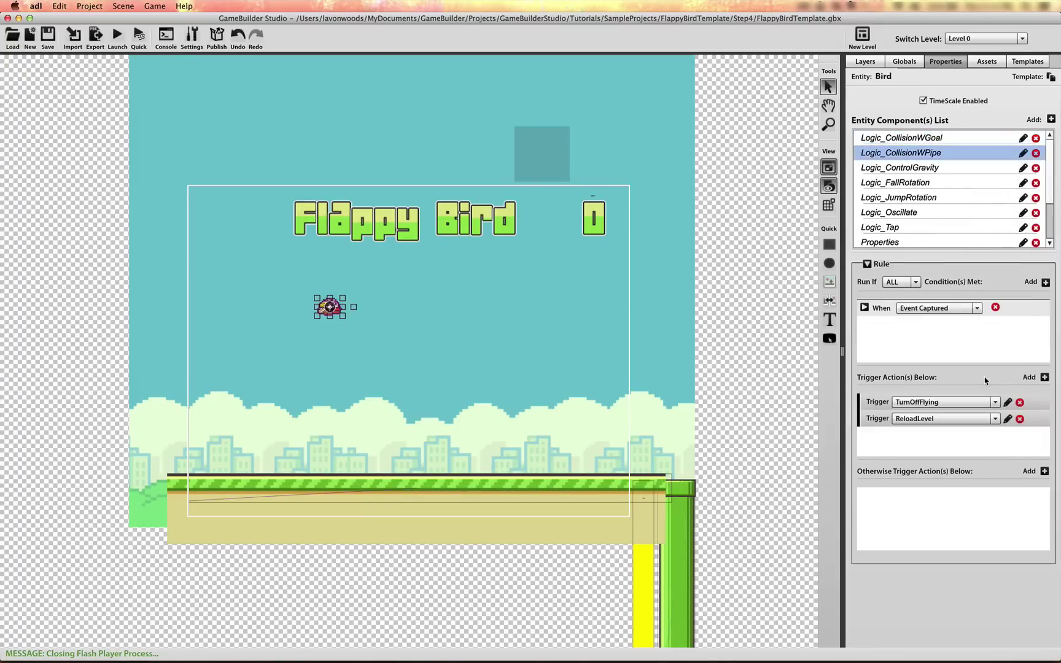
left_click(1044, 378)
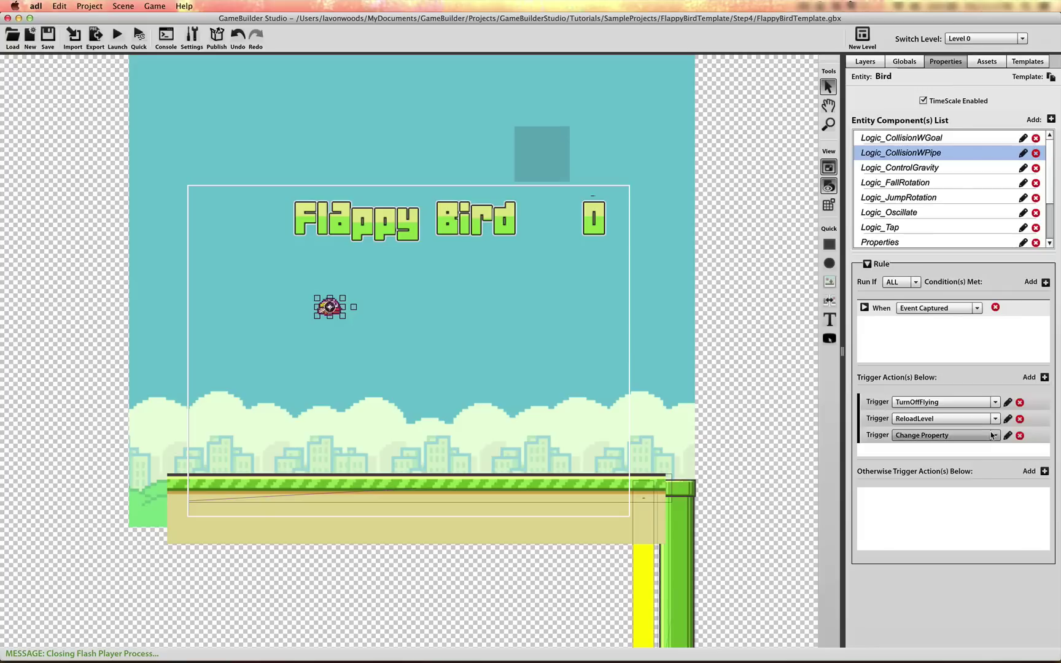
left_click(994, 434)
mouse_move(995, 461)
left_mouse_down()
mouse_move(995, 490)
mouse_move(995, 471)
left_mouse_up()
left_click(977, 483)
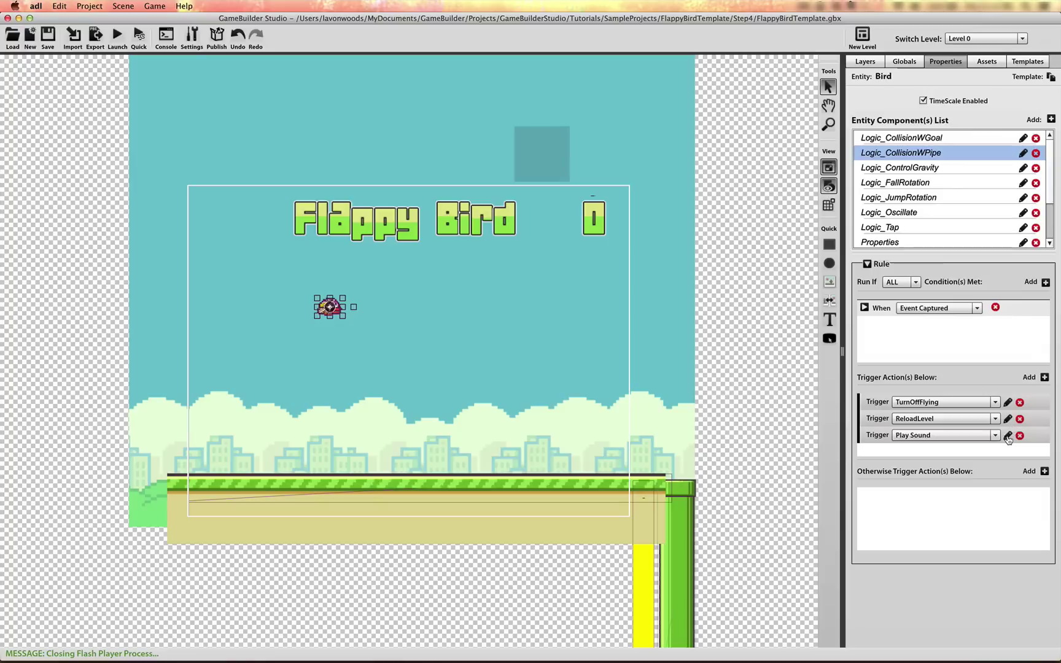
Step: Set the pipe-collision Play Sound action to BirdCrash.mp3 and save it
left_click(1007, 434)
left_click(543, 460)
left_click(511, 484)
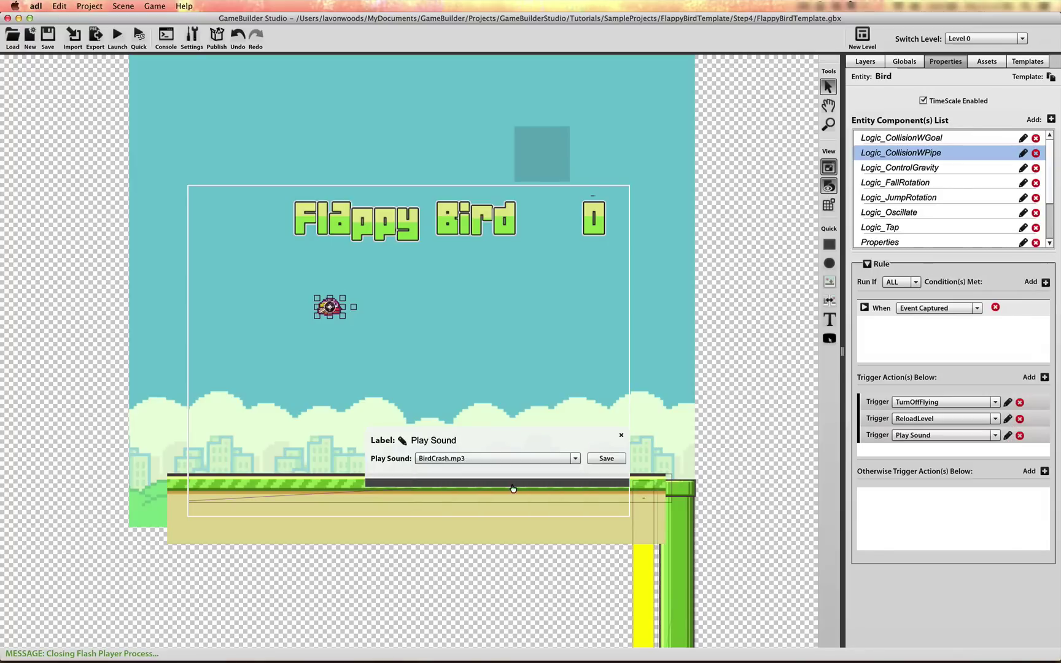
left_click(601, 459)
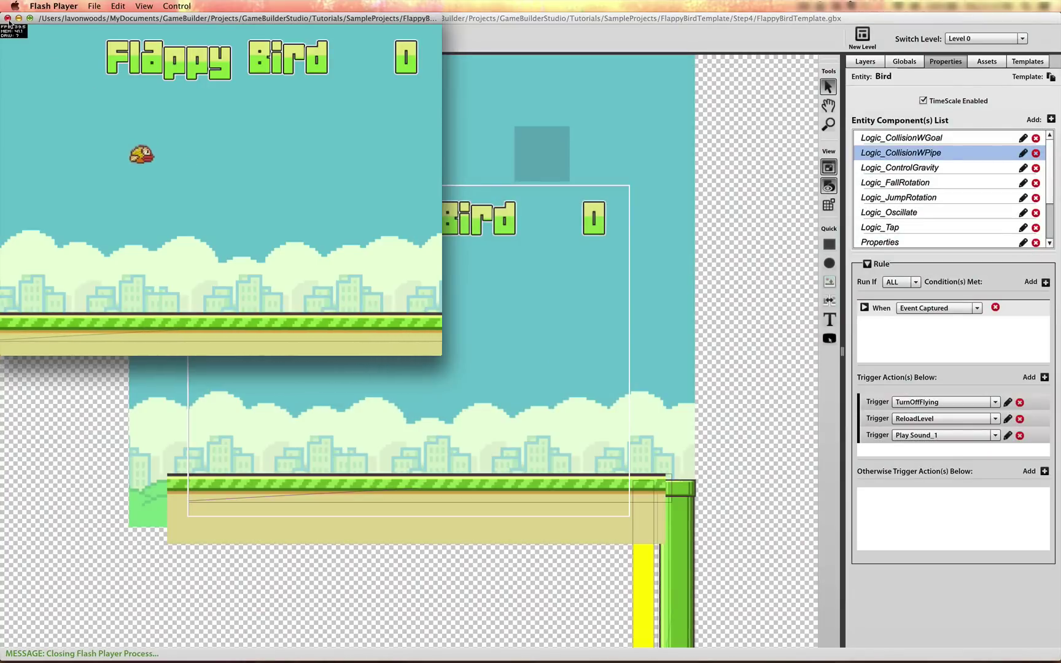
left_click(8, 17)
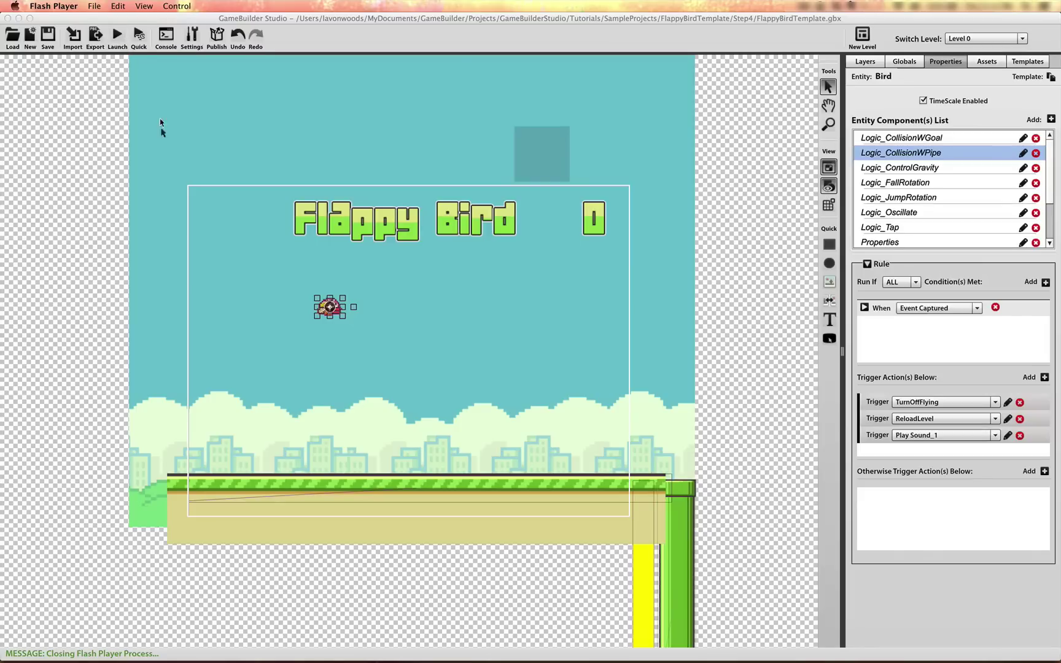
left_click(122, 35)
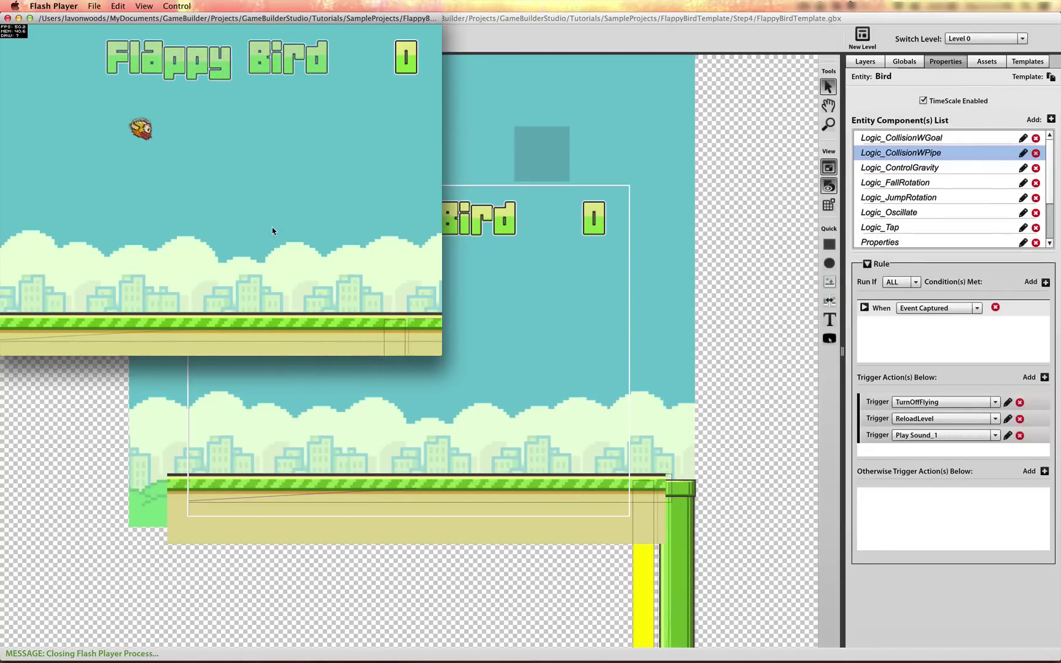
left_click(273, 231)
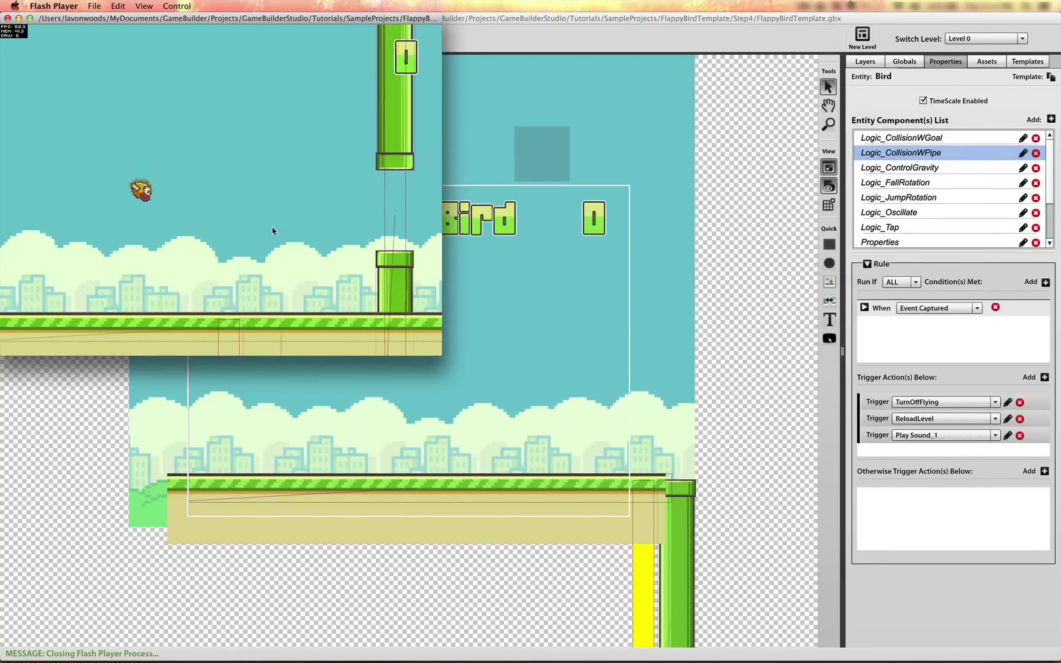
left_click(273, 231)
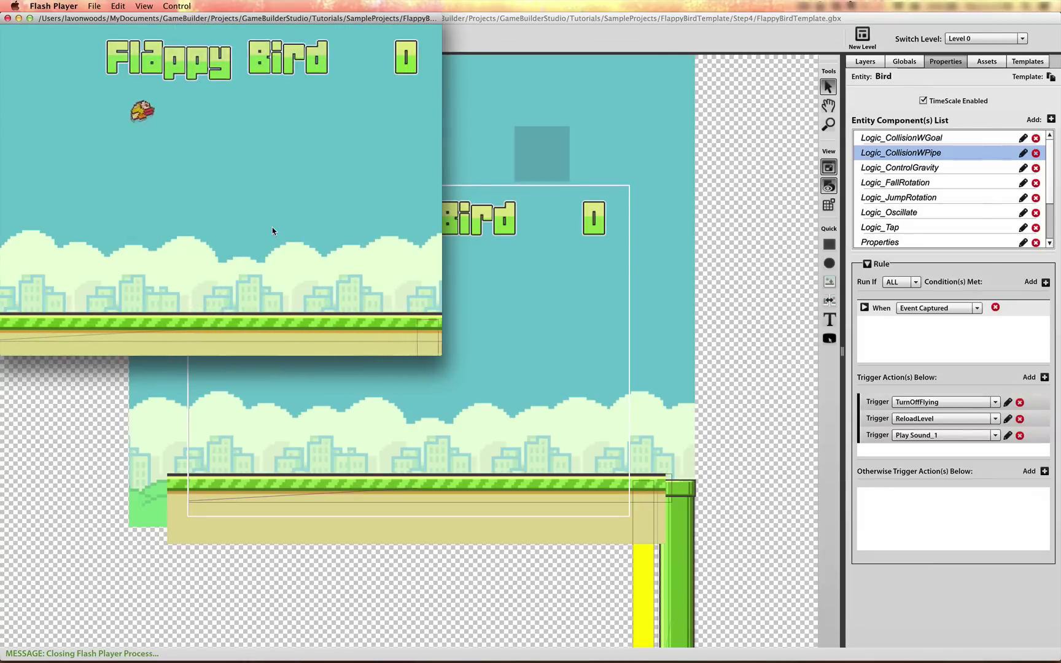
left_click(272, 228)
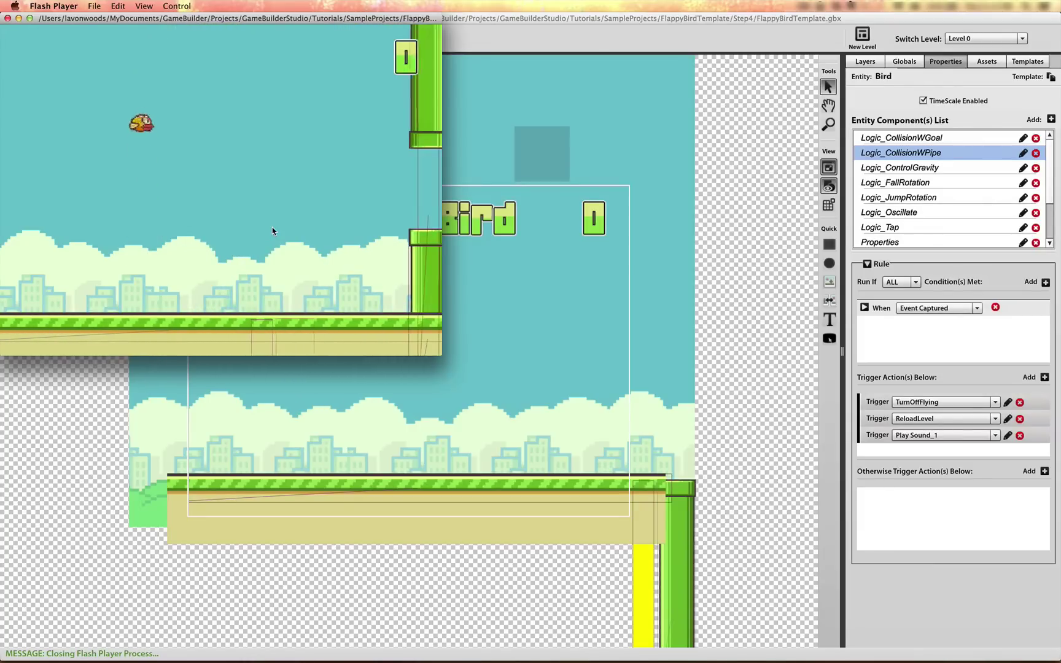
left_click(272, 227)
left_click(272, 228)
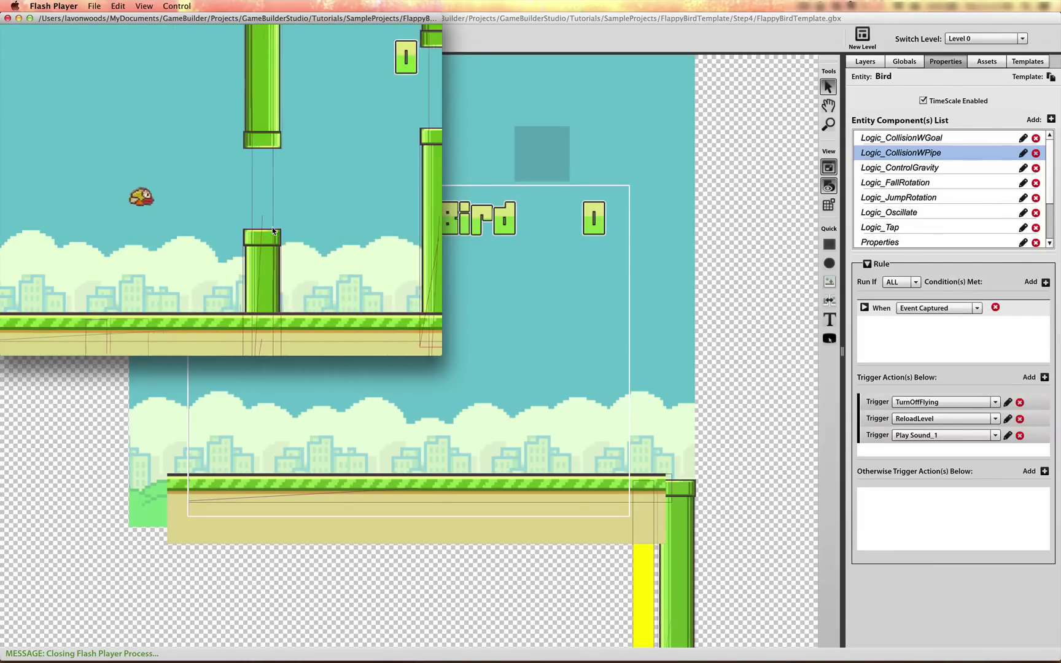
left_click(272, 229)
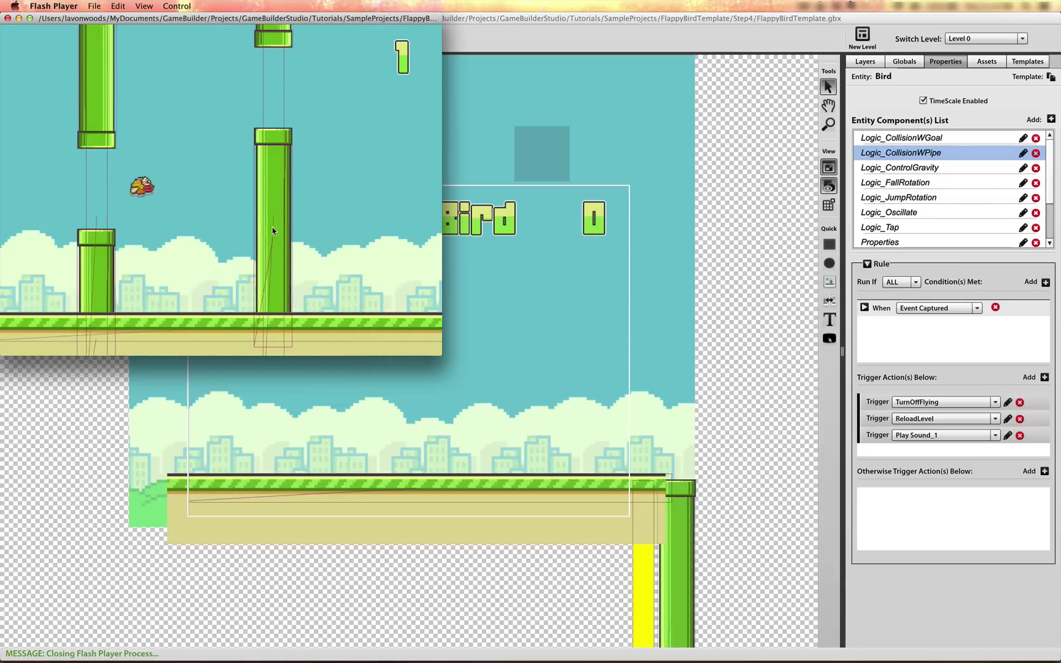
left_click(272, 228)
left_click(272, 229)
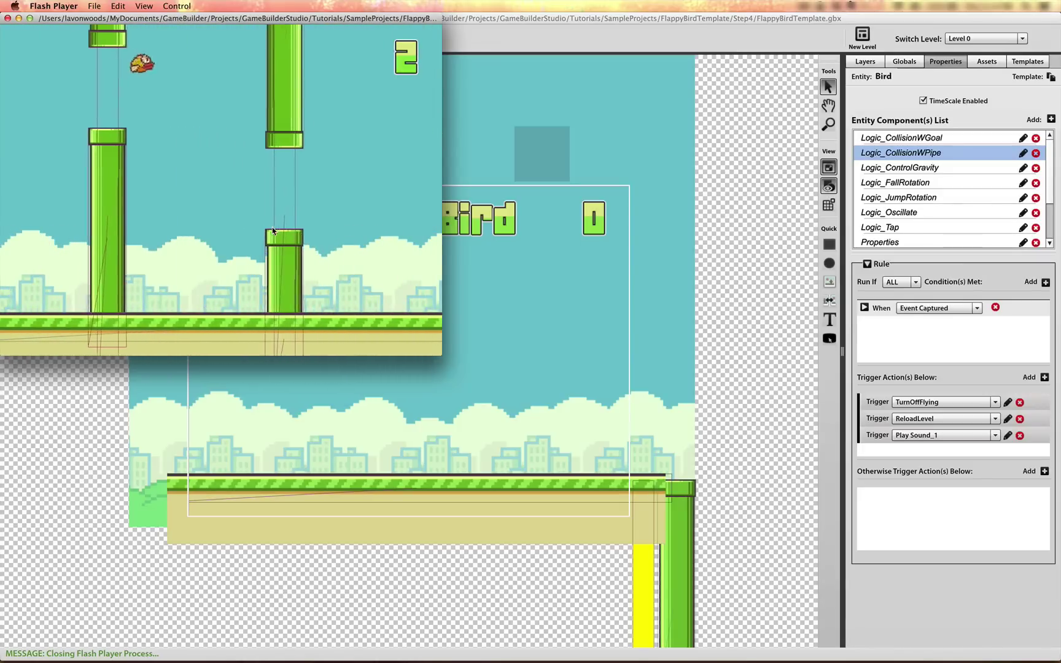
left_click(272, 228)
left_click(272, 229)
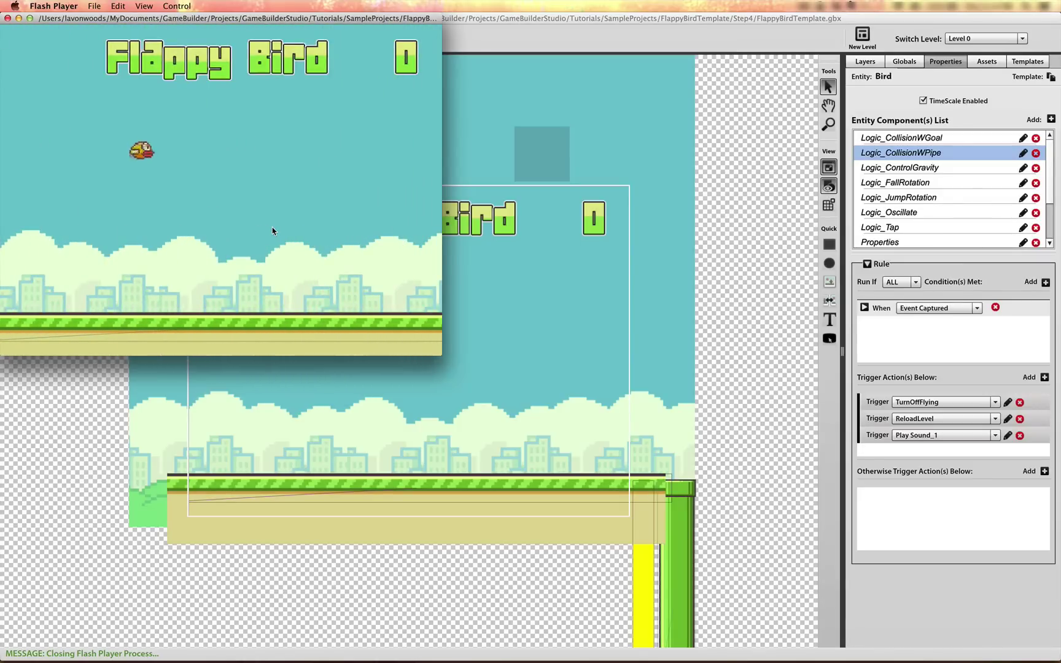
left_click(8, 17)
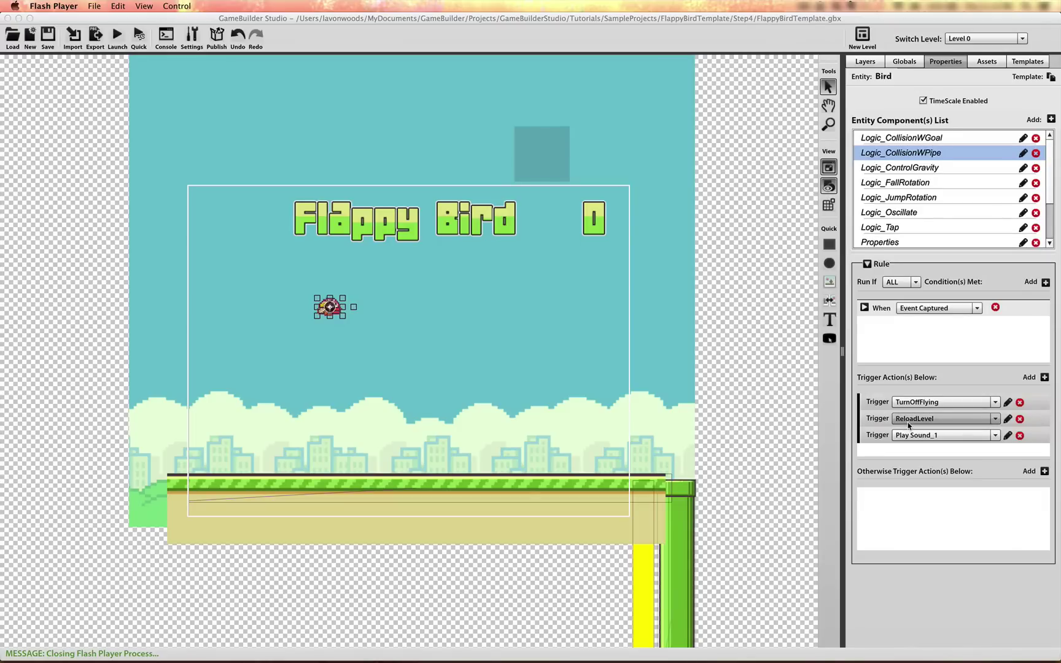
Step: Delete ReloadLevel from the pipe-collision rule and start a Quick playtest with the first flaps
left_click(1020, 419)
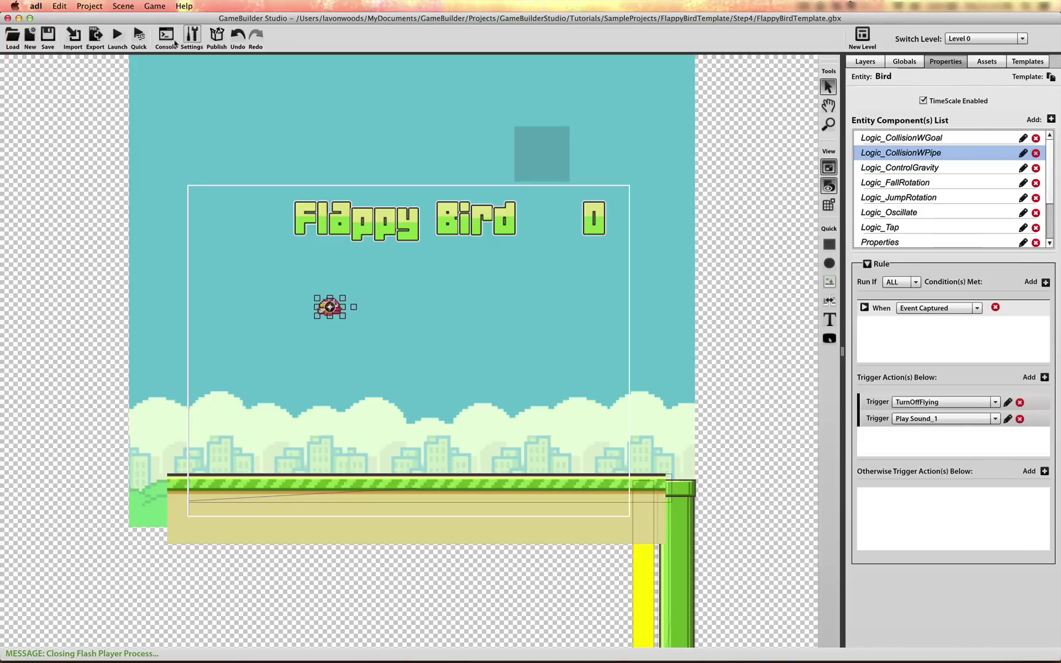
left_click(139, 34)
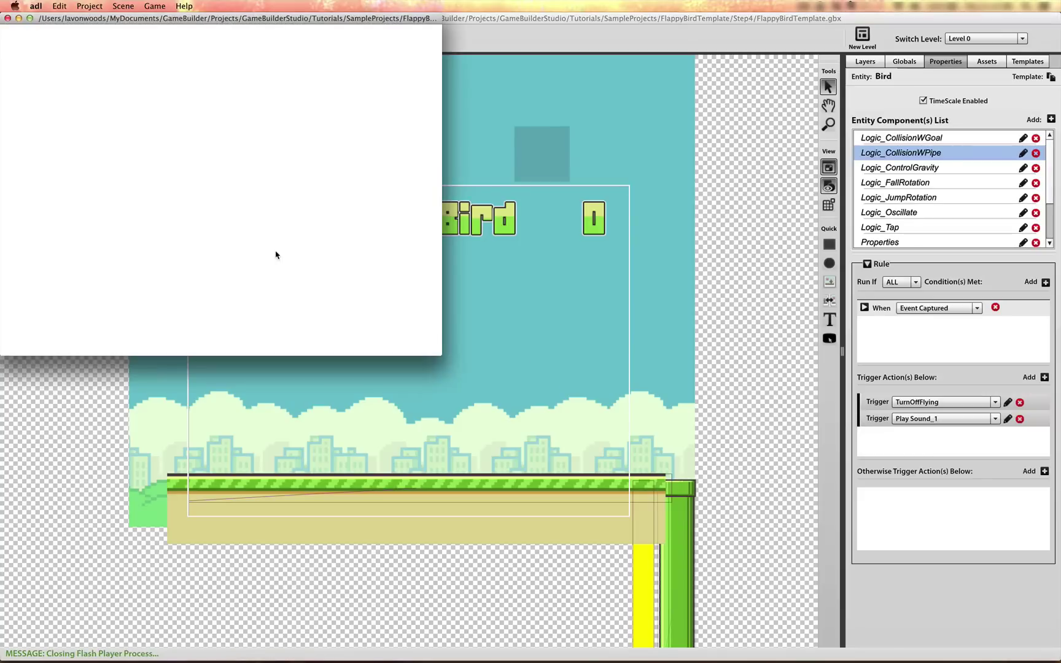
left_click(291, 157)
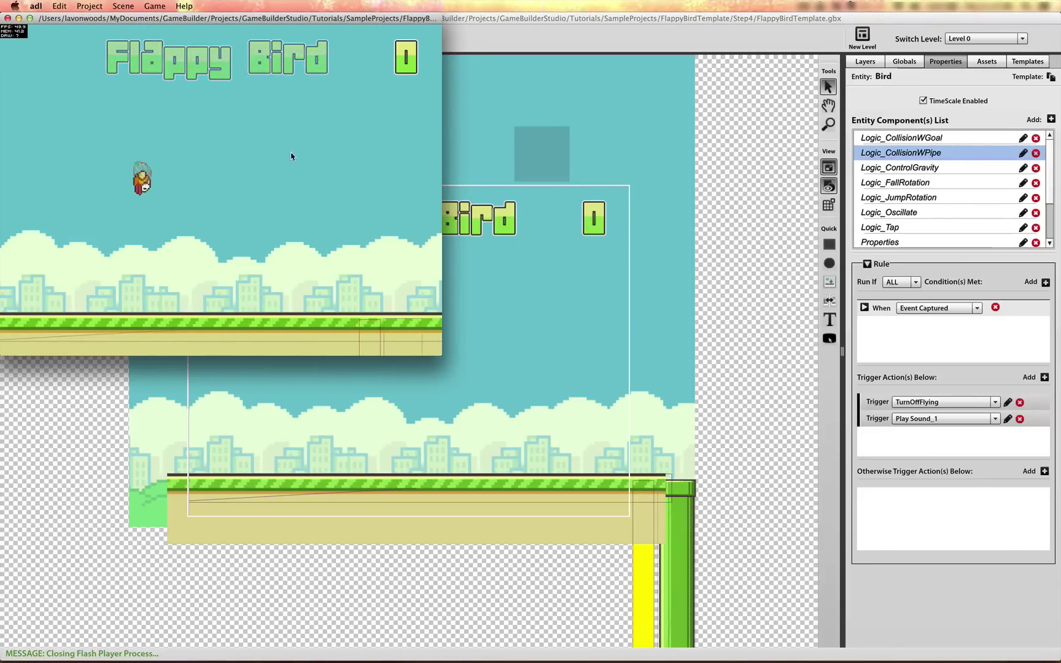
left_click(291, 157)
left_click(291, 156)
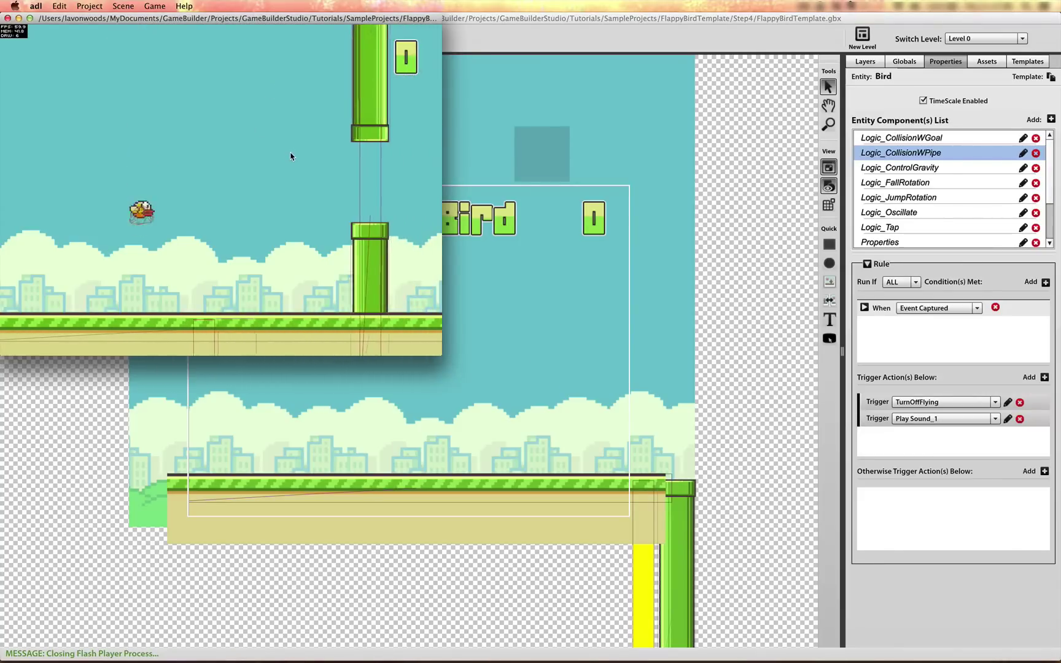
left_click(291, 157)
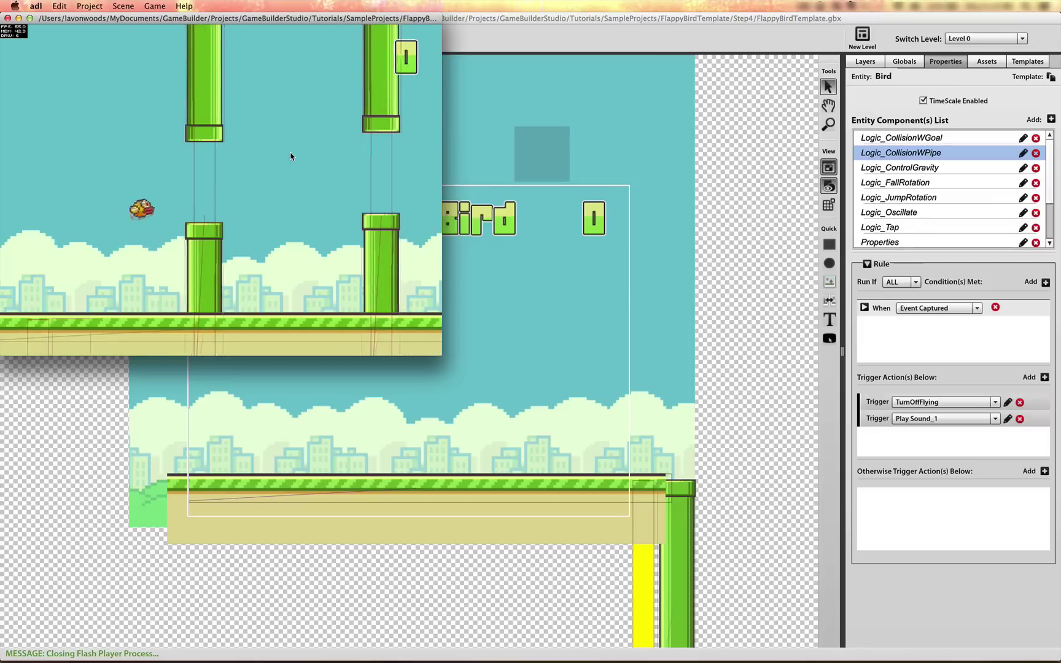
Step: Keep the bird airborne through the pipe gaps to score 2 points
left_click(237, 149)
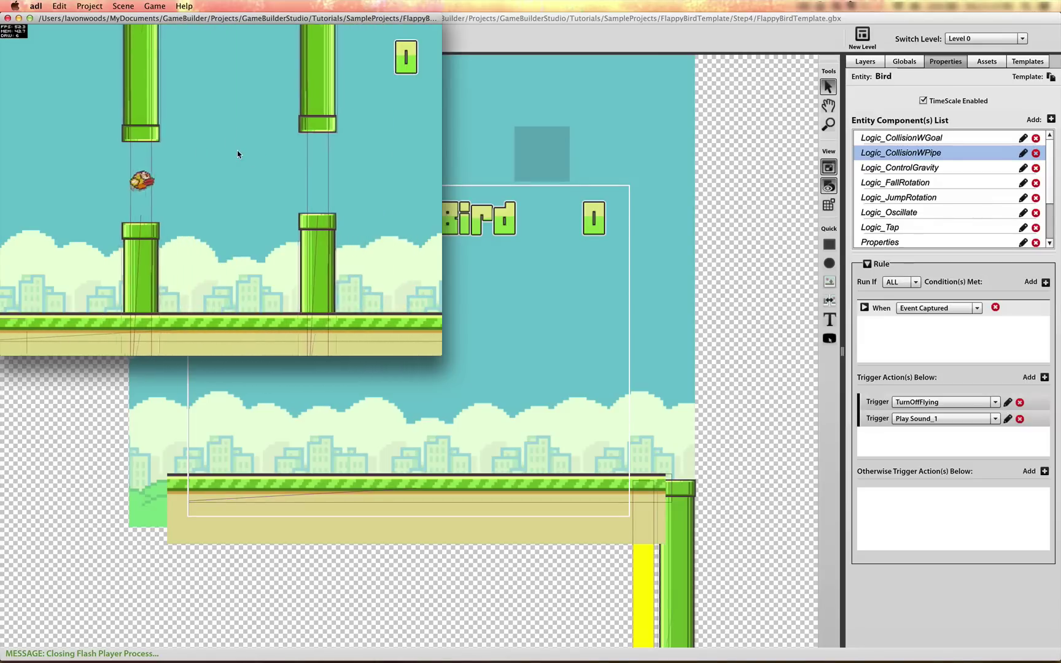
left_click(236, 152)
left_click(234, 153)
left_click(232, 152)
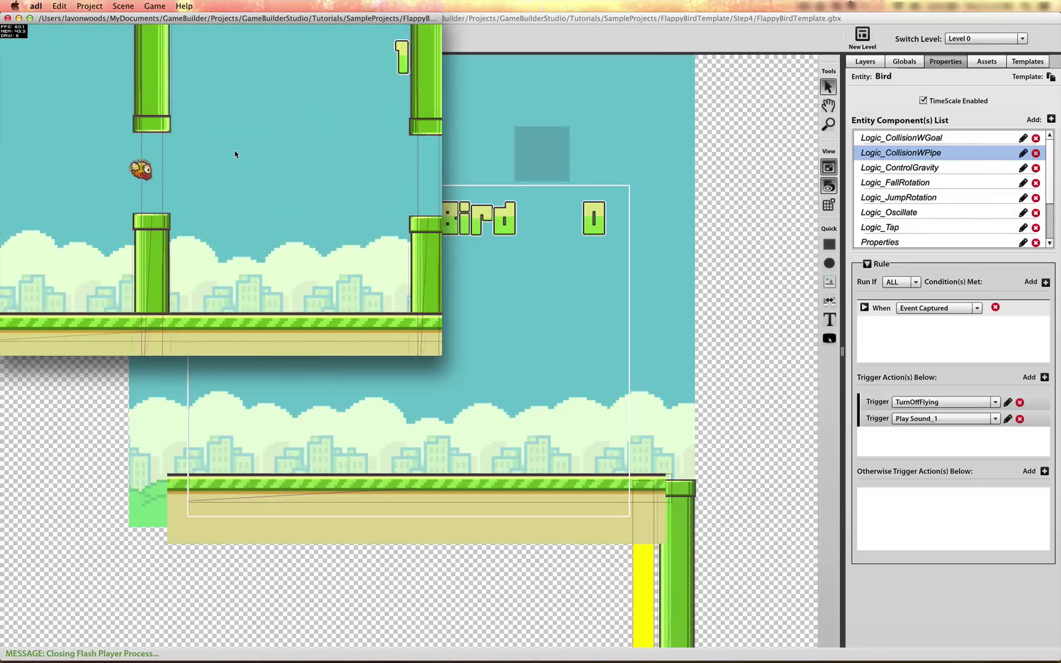
left_click(227, 153)
left_click(226, 153)
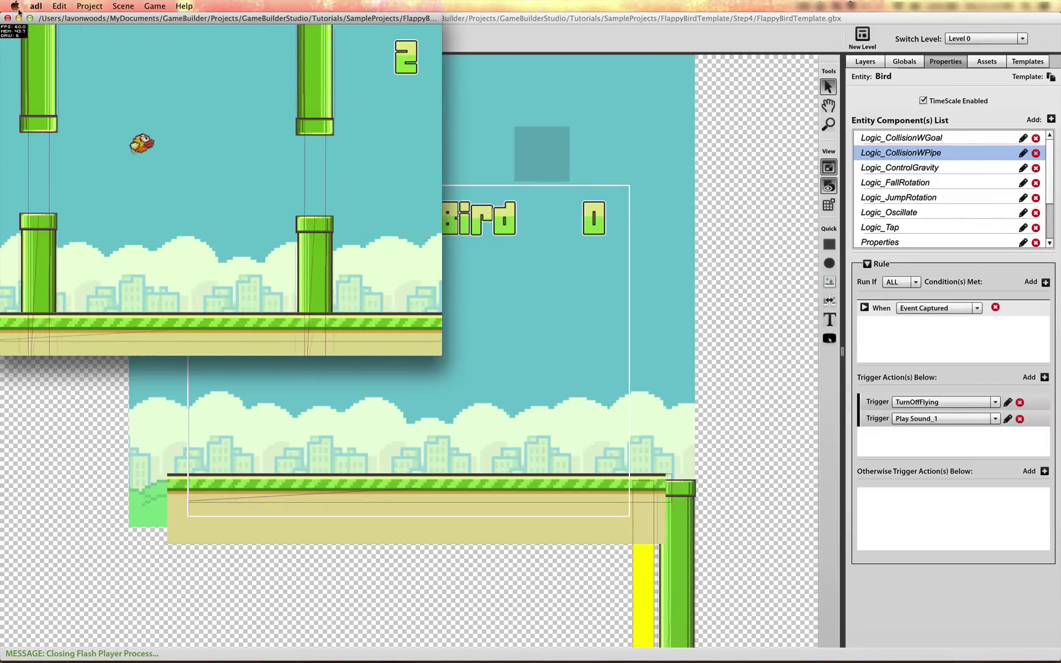
left_click(7, 18)
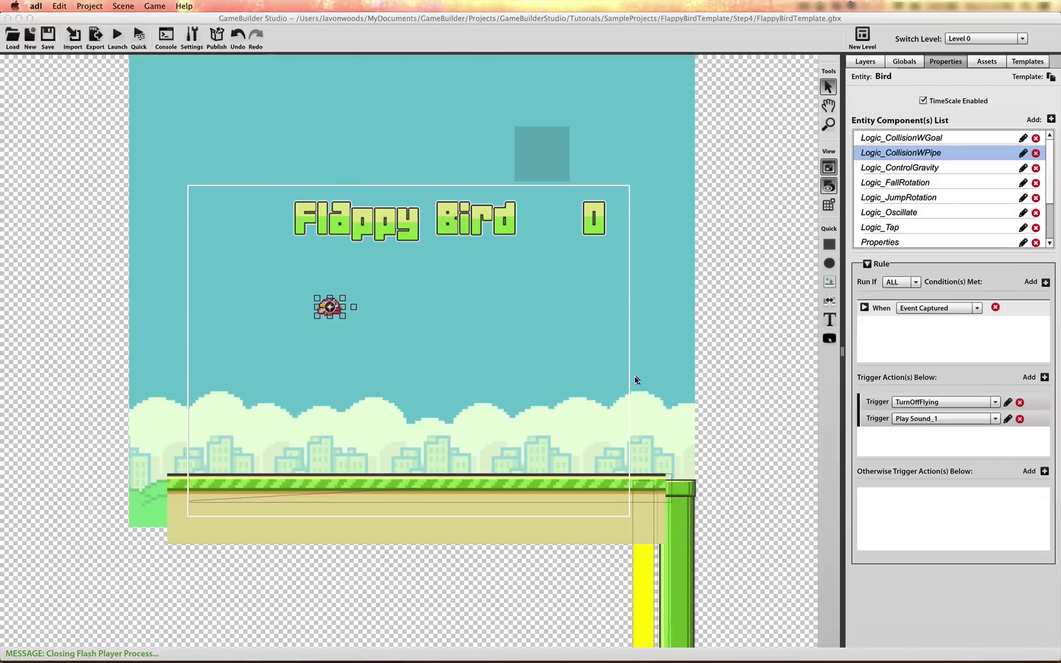